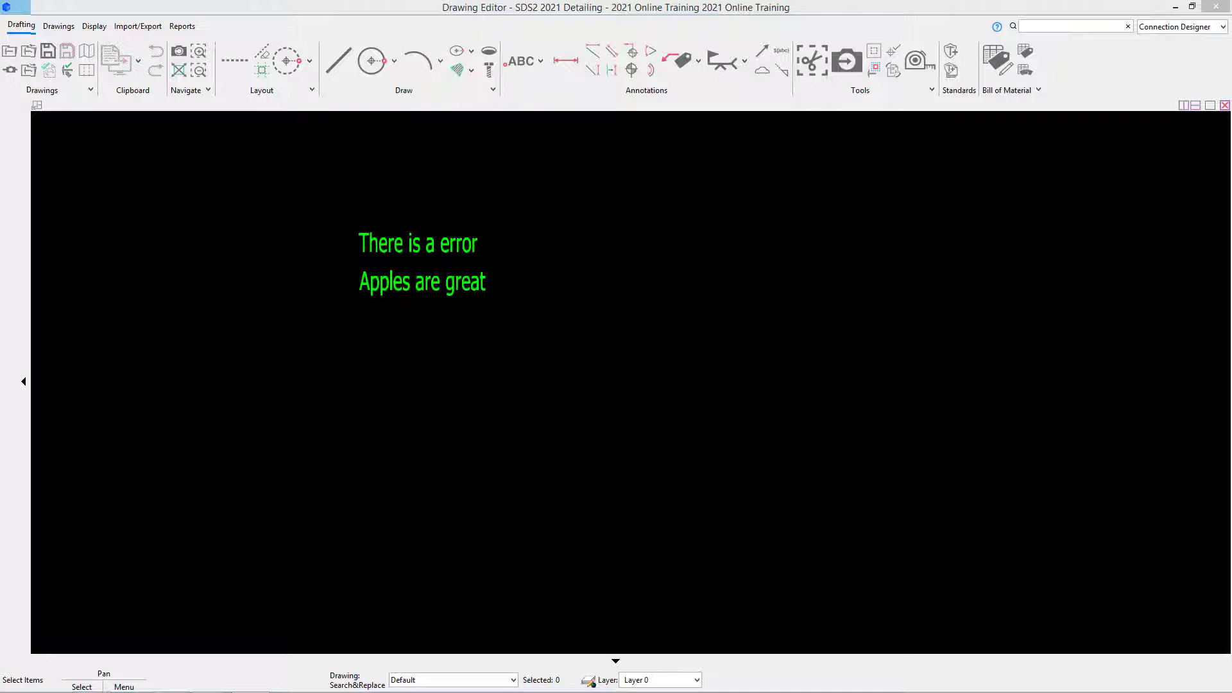
Use Search and Replace to change "There" to "Their" in the drawing's text labels
click(771, 358)
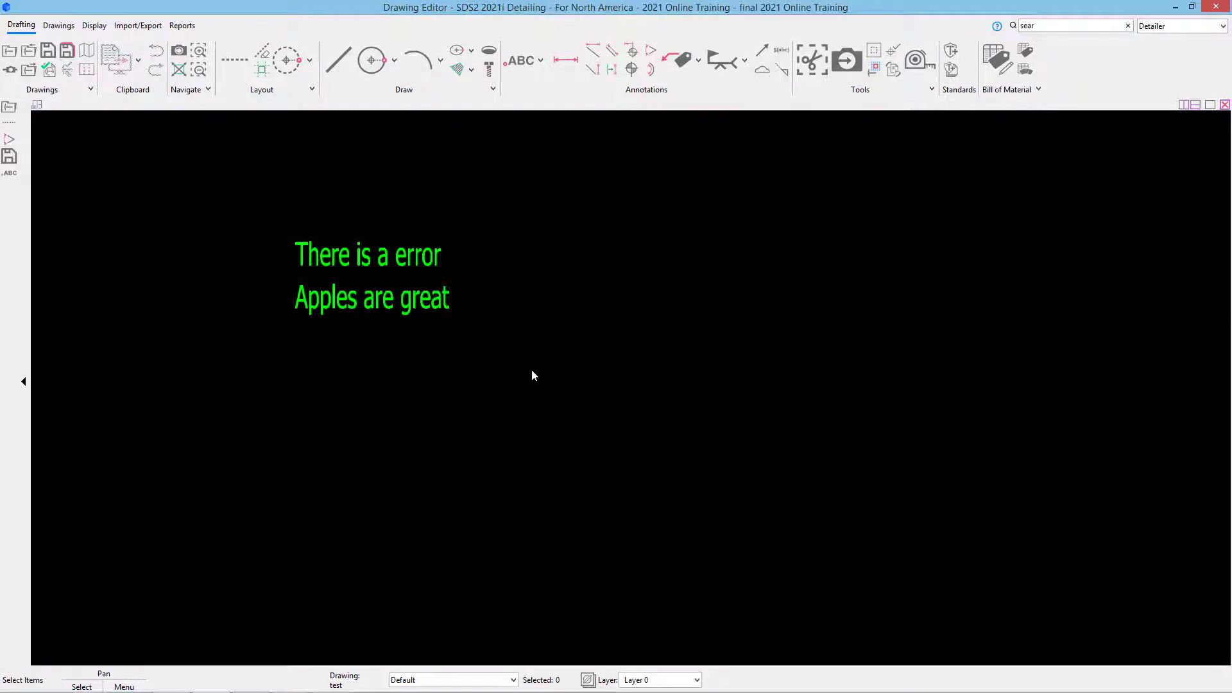
scroll(670, 195, up, 1)
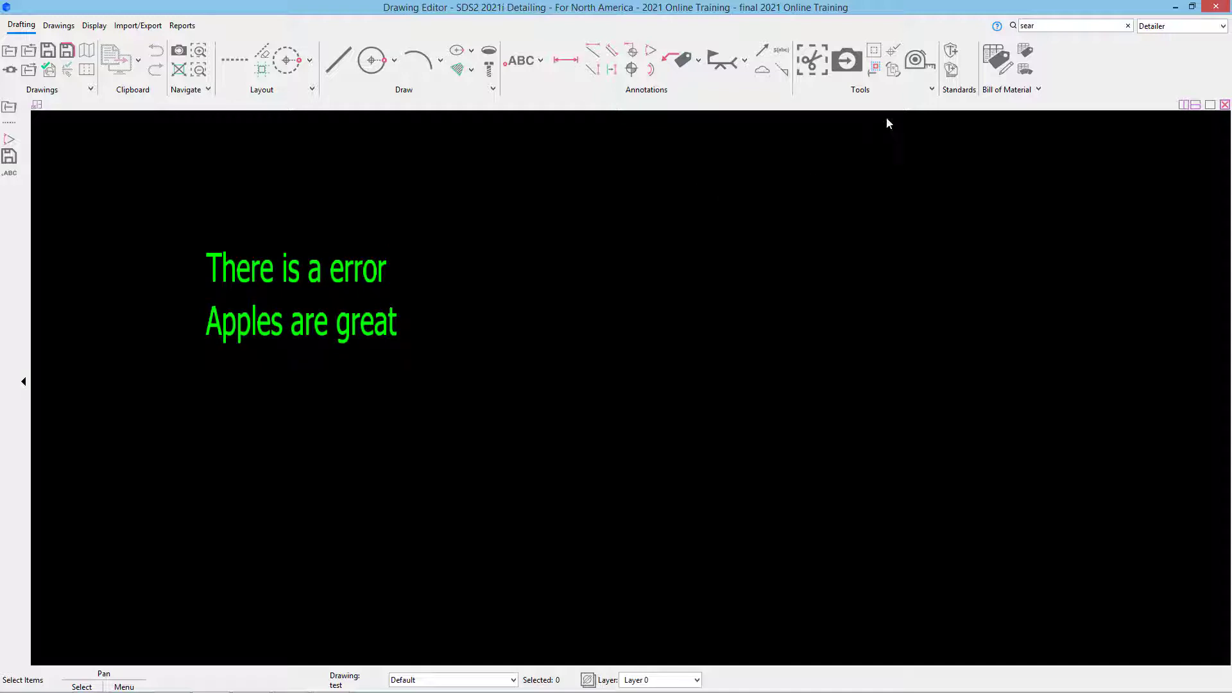
click(930, 90)
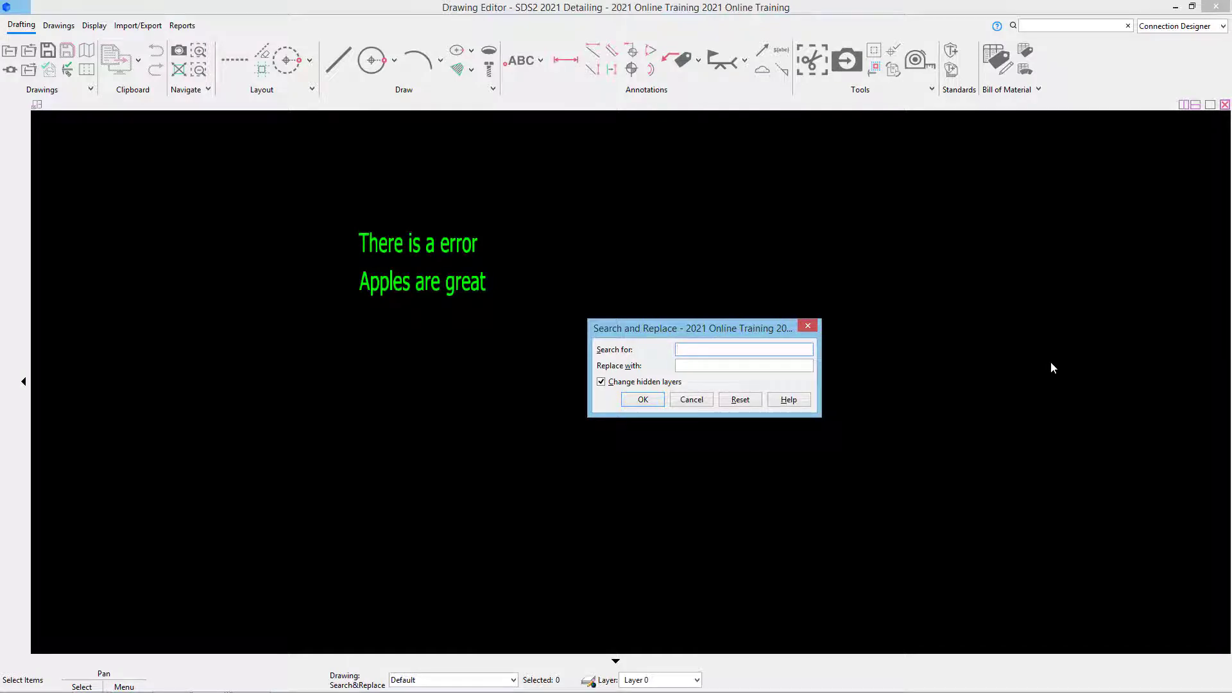
text(Ther)
text(T)
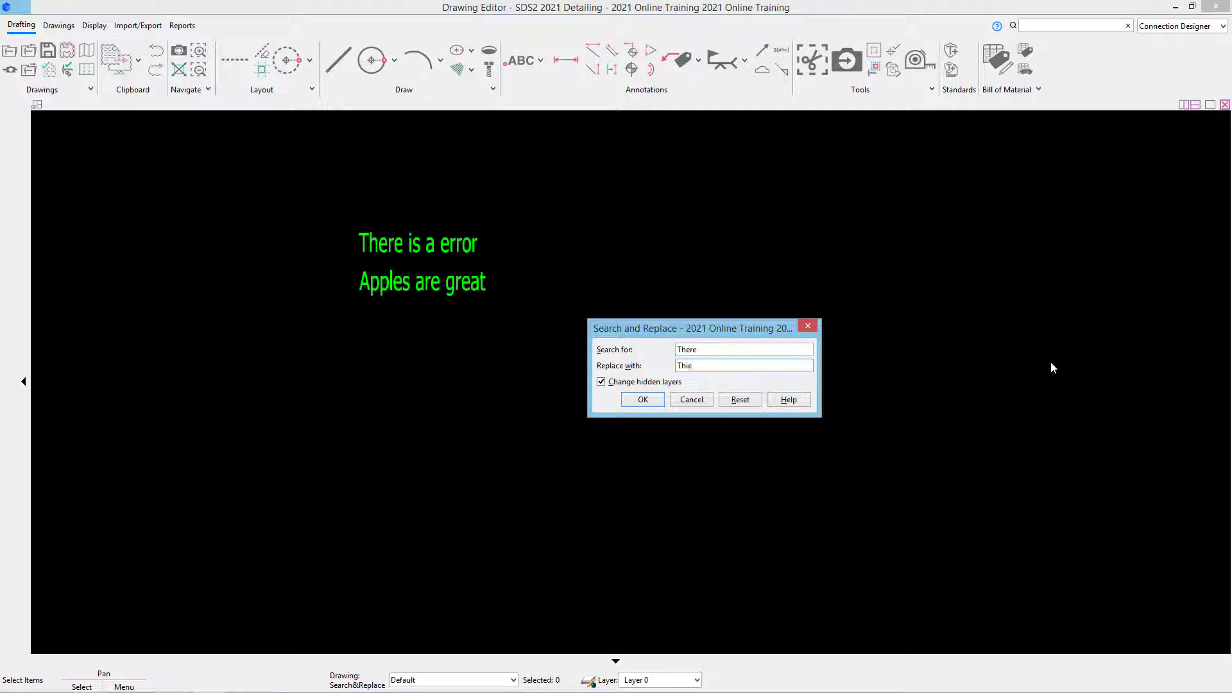
text(hie)
key(BackSpace)
click(658, 403)
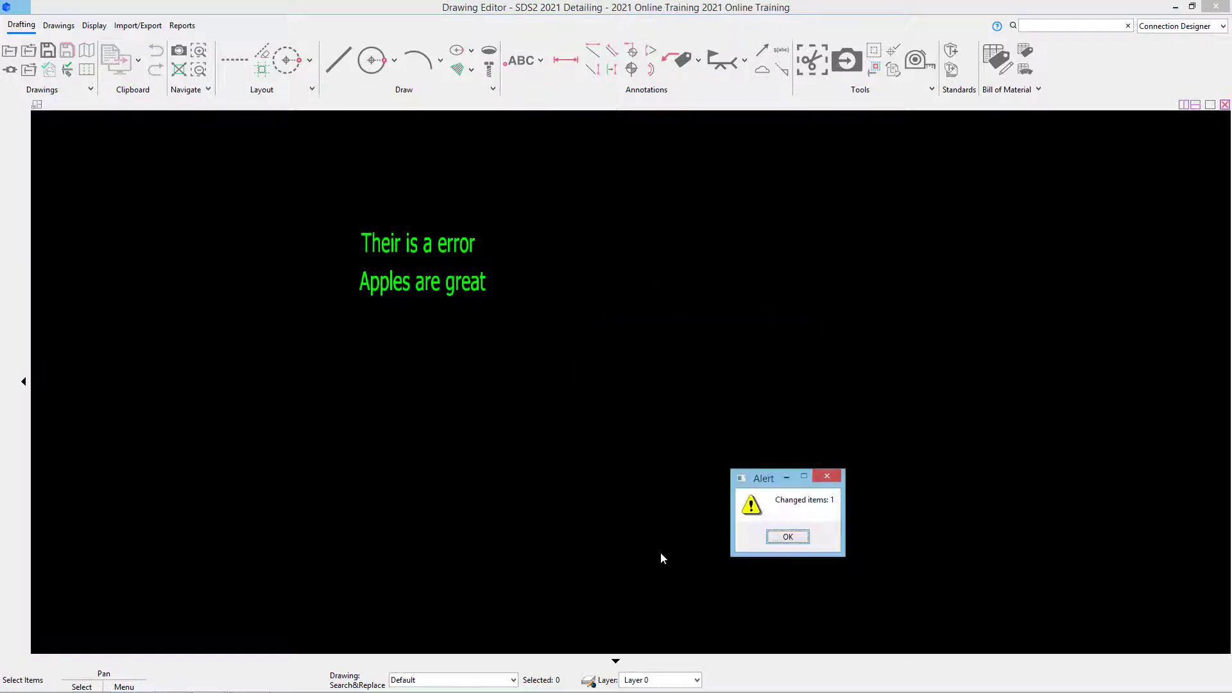
click(788, 537)
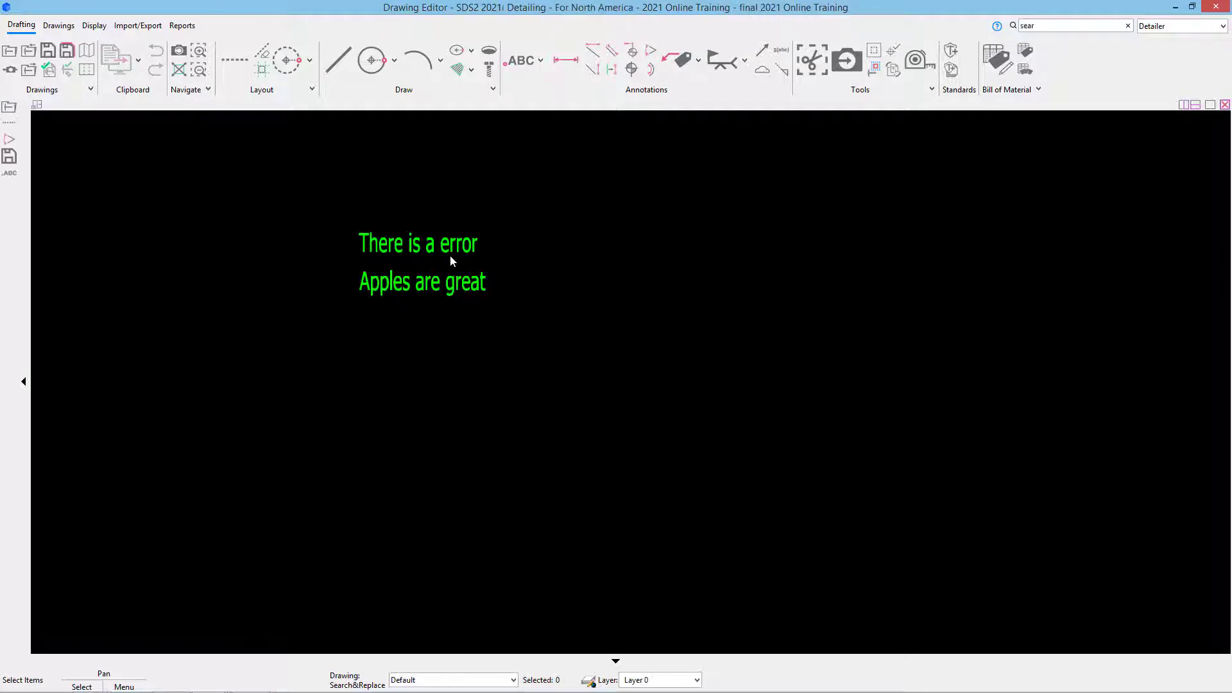
Search the drawing's labels for "a" and replace every match with "an"
click(929, 95)
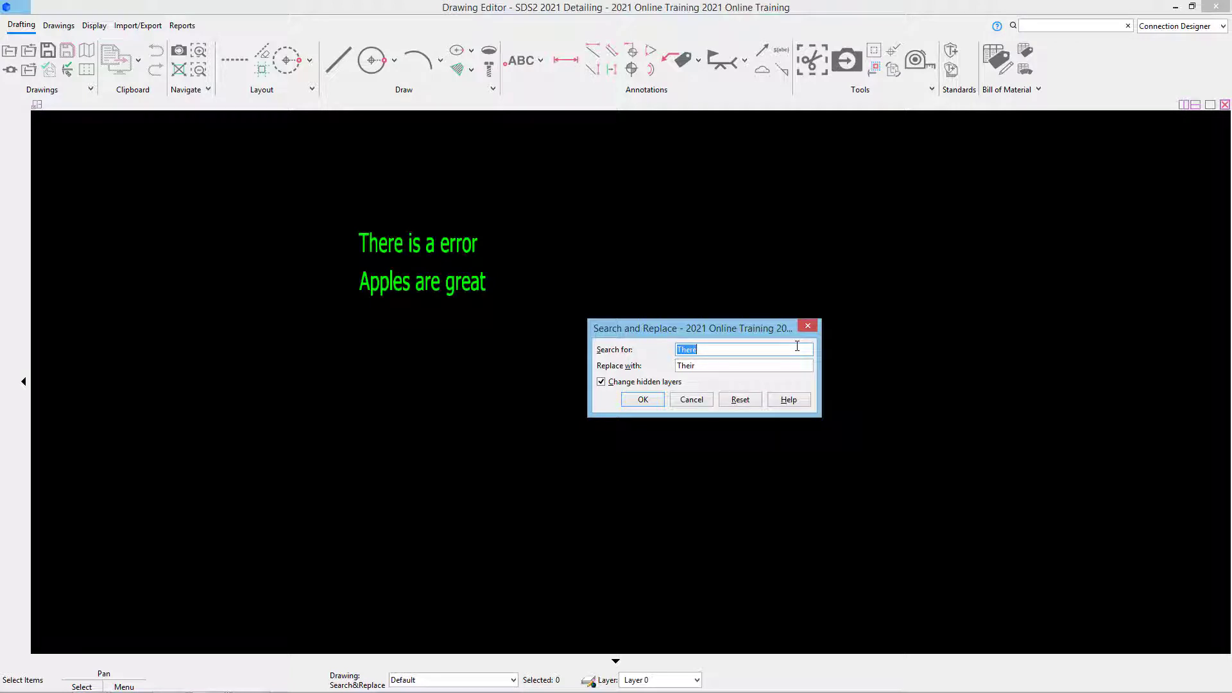
text(a)
key(Tab)
text(a)
click(642, 400)
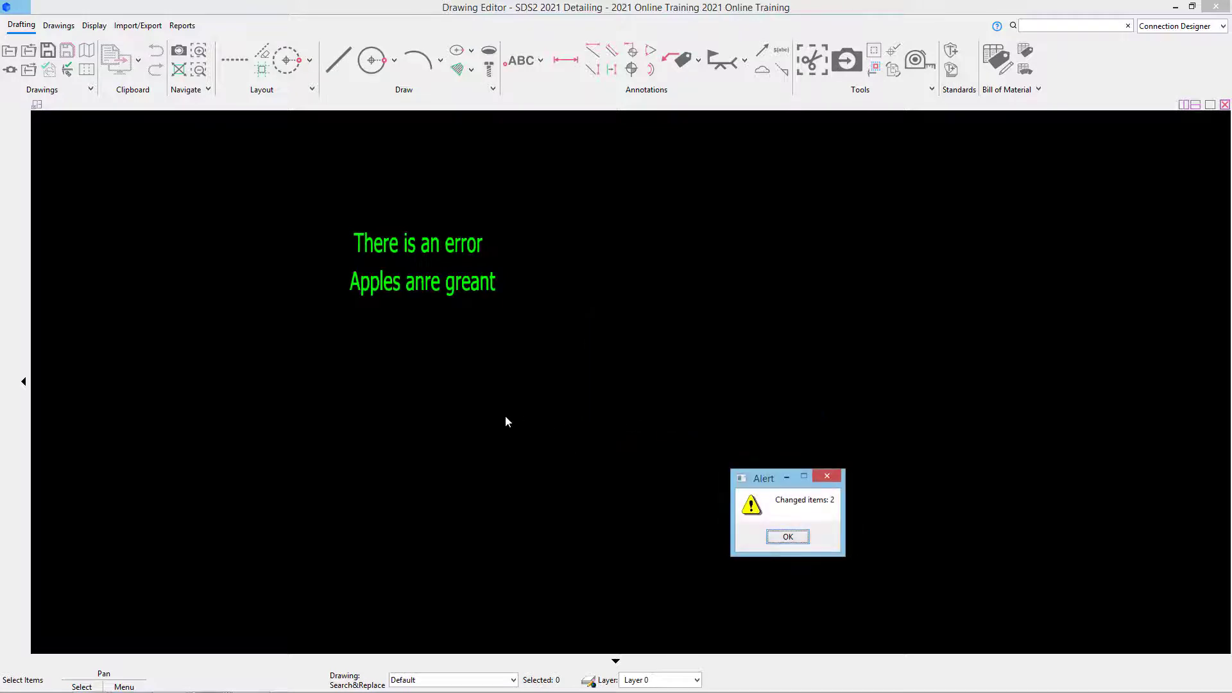
click(788, 537)
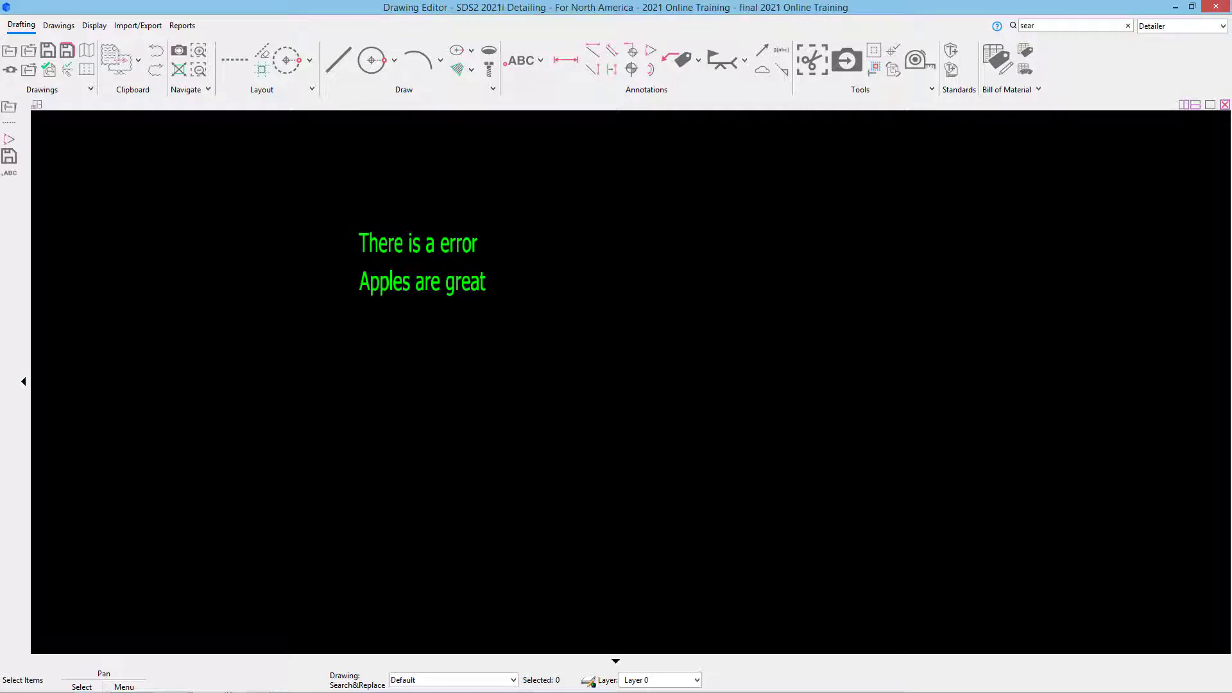
Replace only the standalone word "a" with "an", adding a leading space to both the search and replacement texts
click(931, 90)
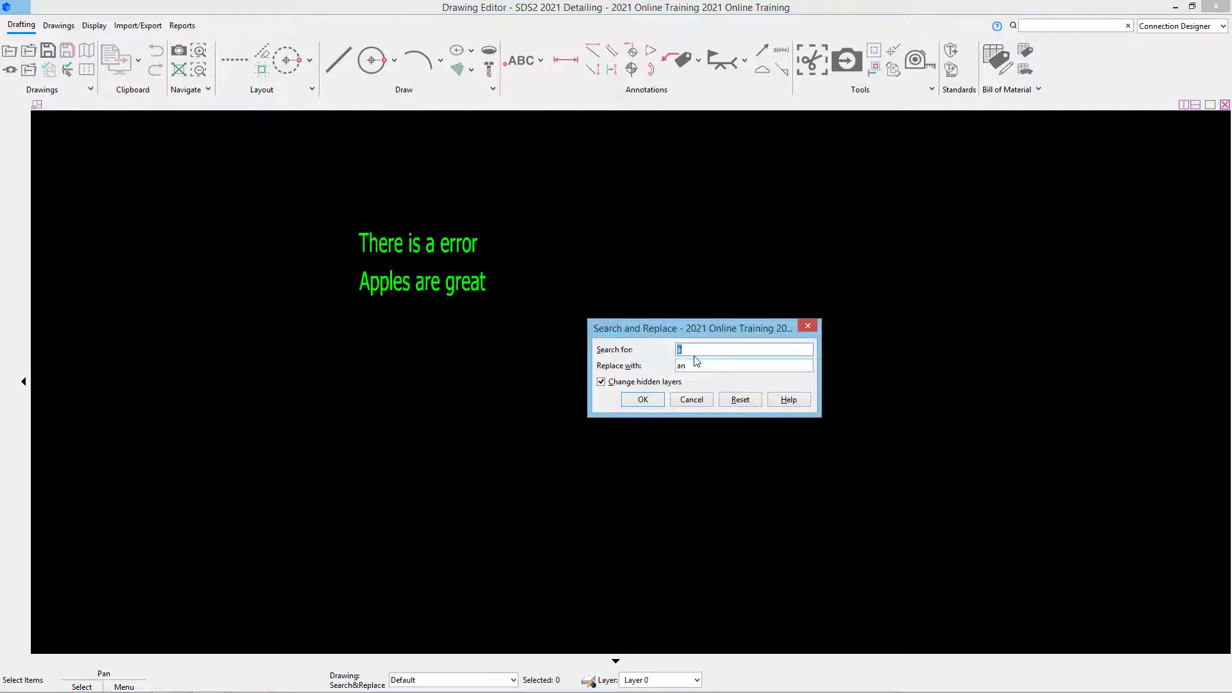
click(699, 352)
key(Left)
click(710, 364)
key(Left)
key(Left)
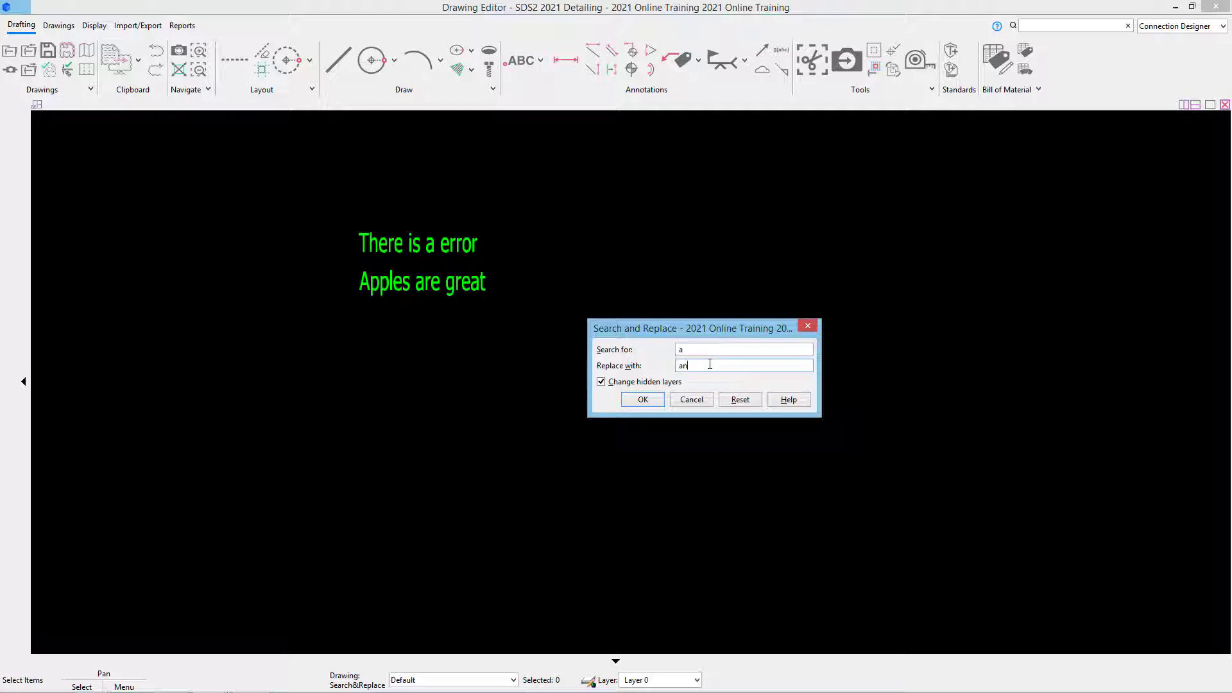
click(661, 403)
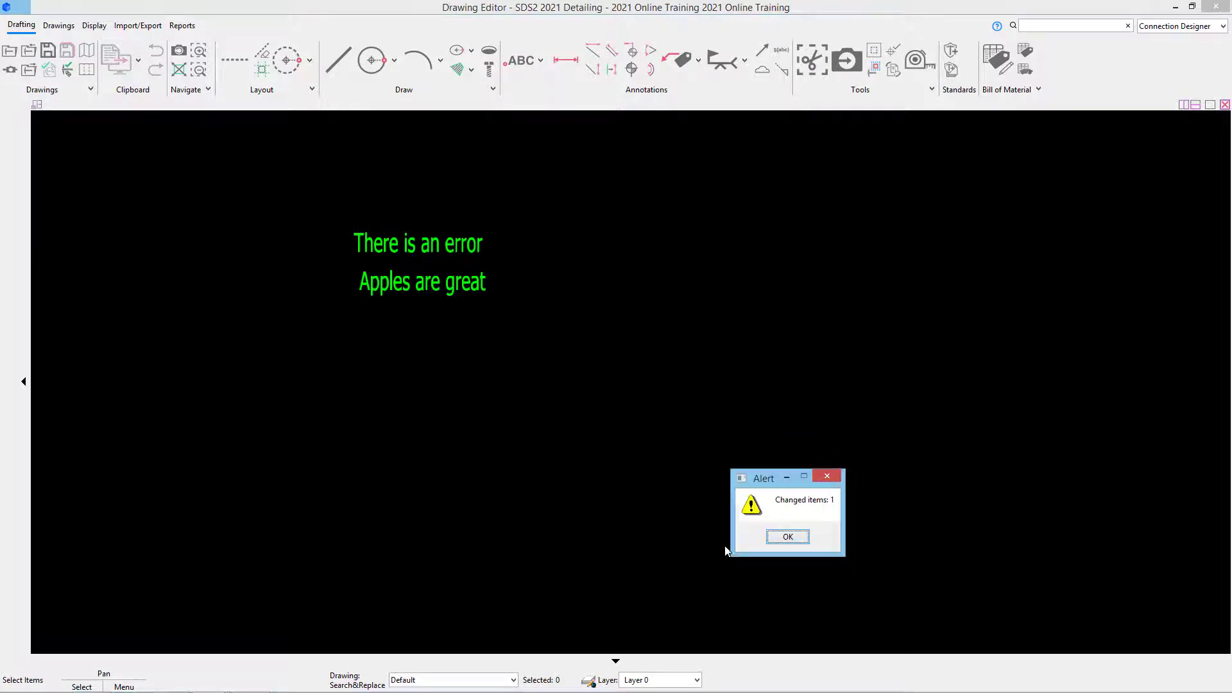
click(779, 538)
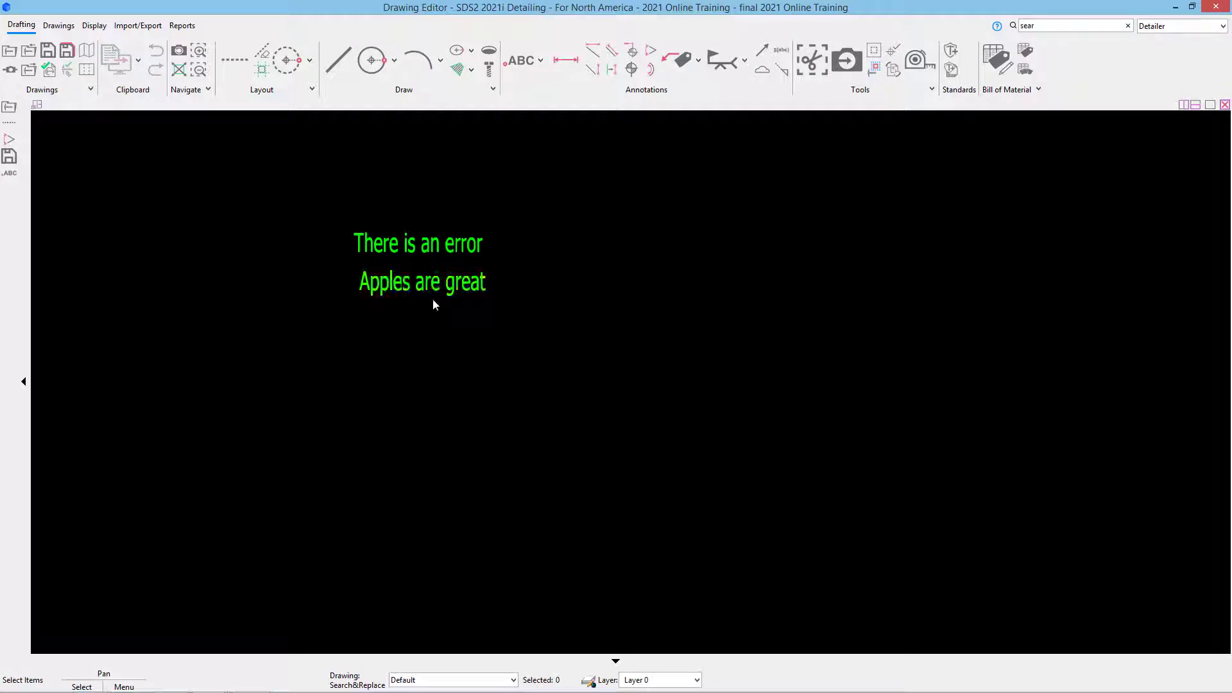
Leave the Search&Replace drawing without saving its changes and open detail sheet 1
click(931, 90)
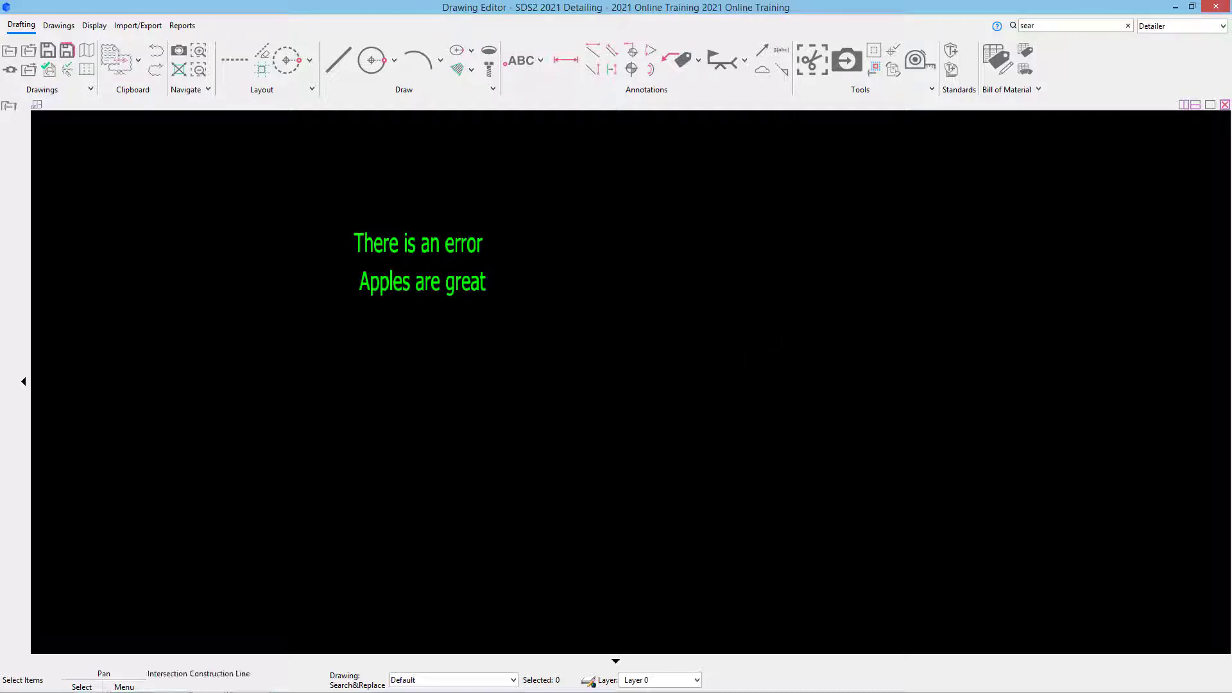
click(11, 52)
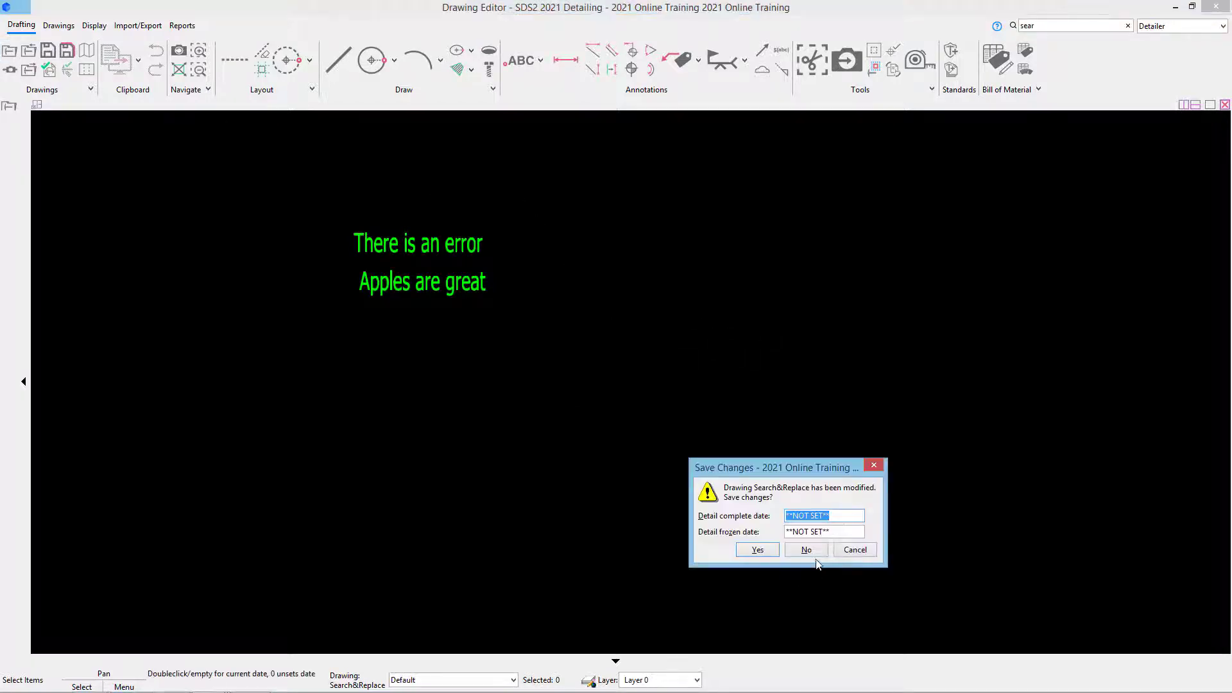
click(806, 550)
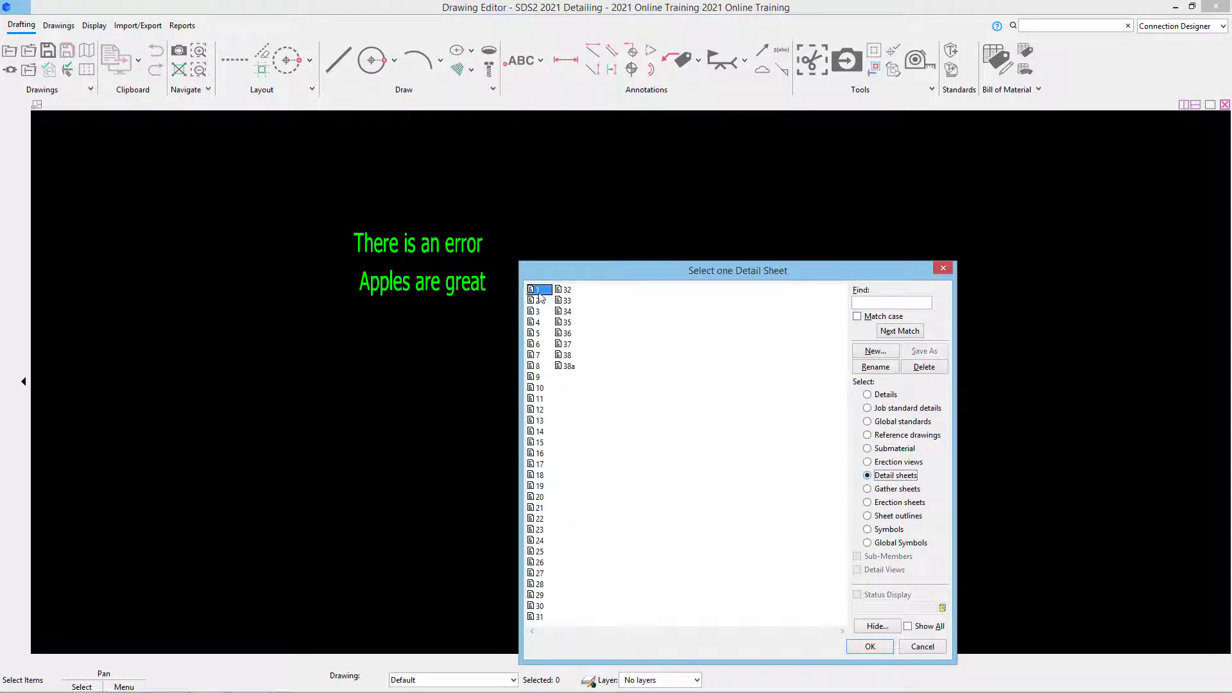
double_click(538, 290)
scroll(801, 604, up, 1)
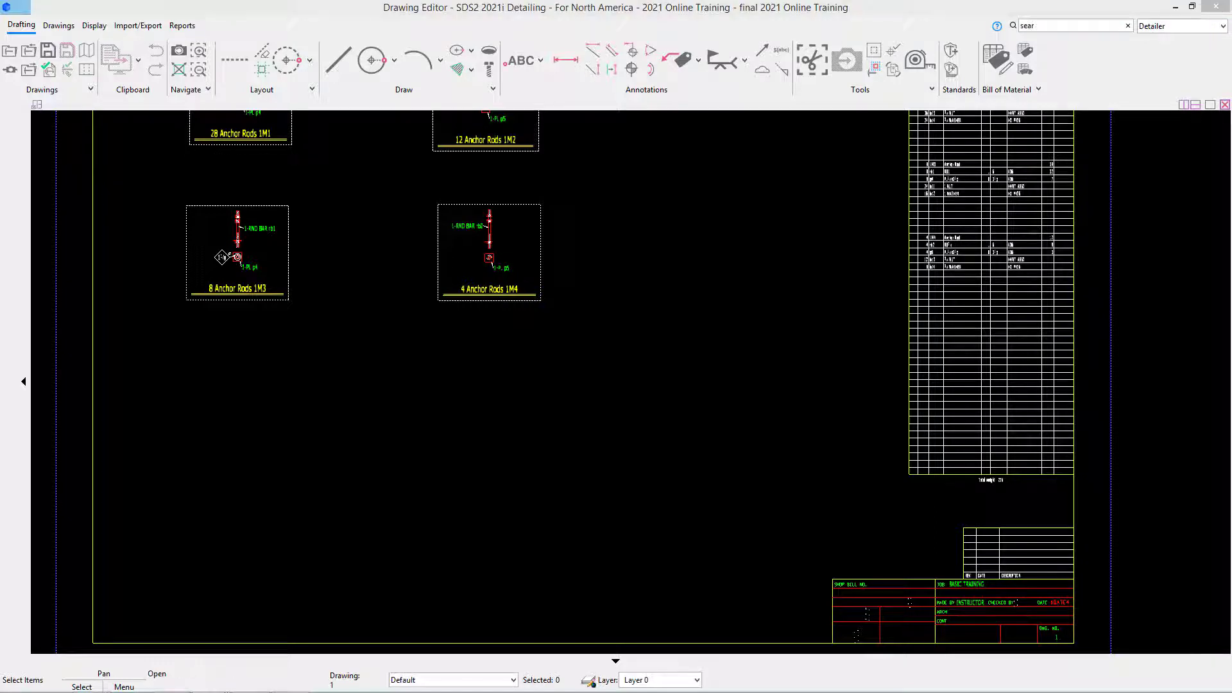
Start adding a standard detail to several drawings and place global standard NORTH 3 beside the title block at image scale 0.24
click(952, 71)
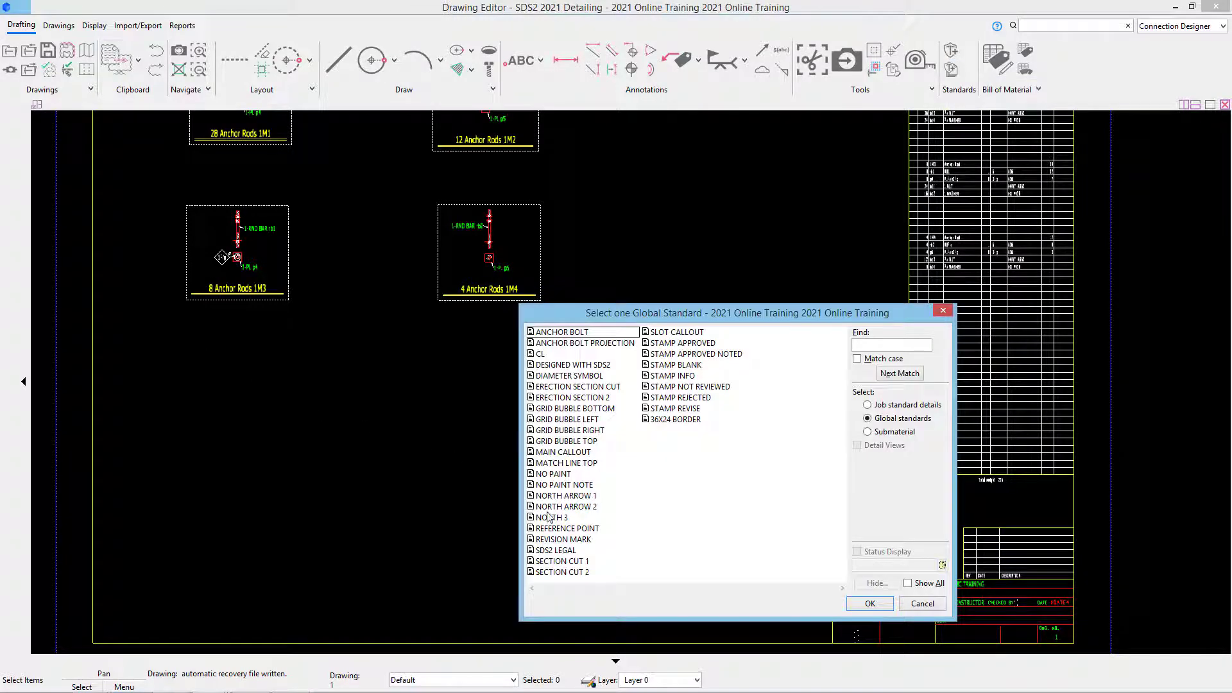
click(563, 518)
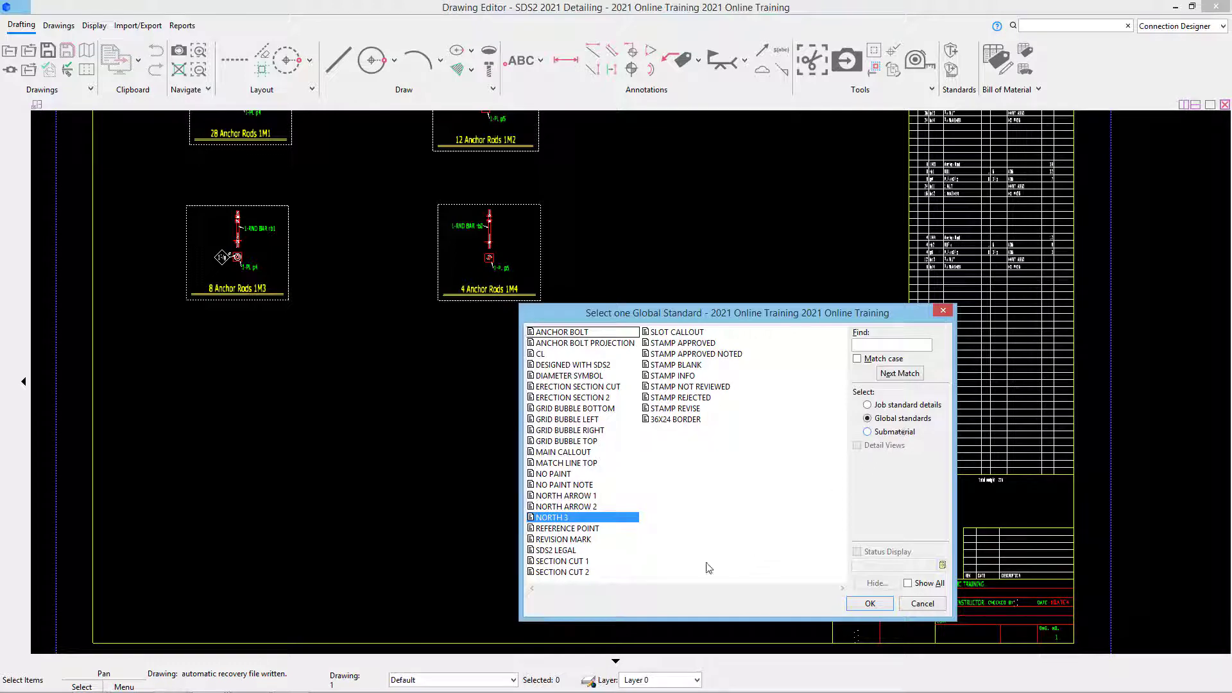
click(870, 604)
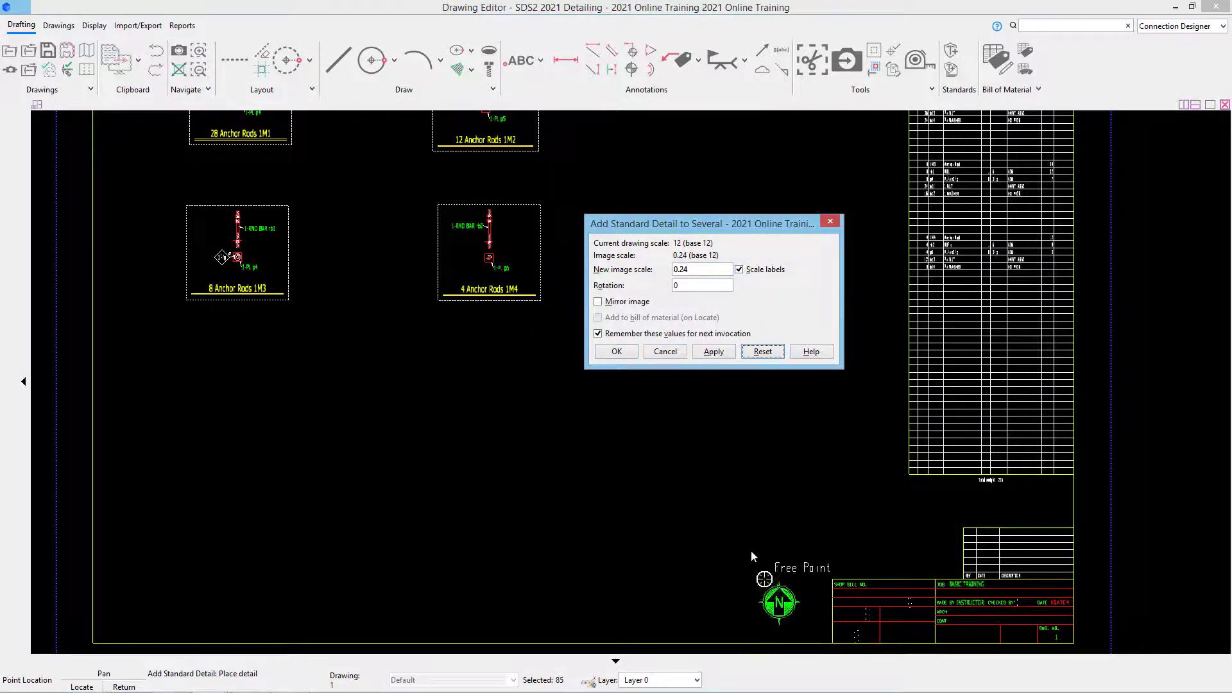
scroll(719, 523, up, 4)
scroll(734, 530, up, 1)
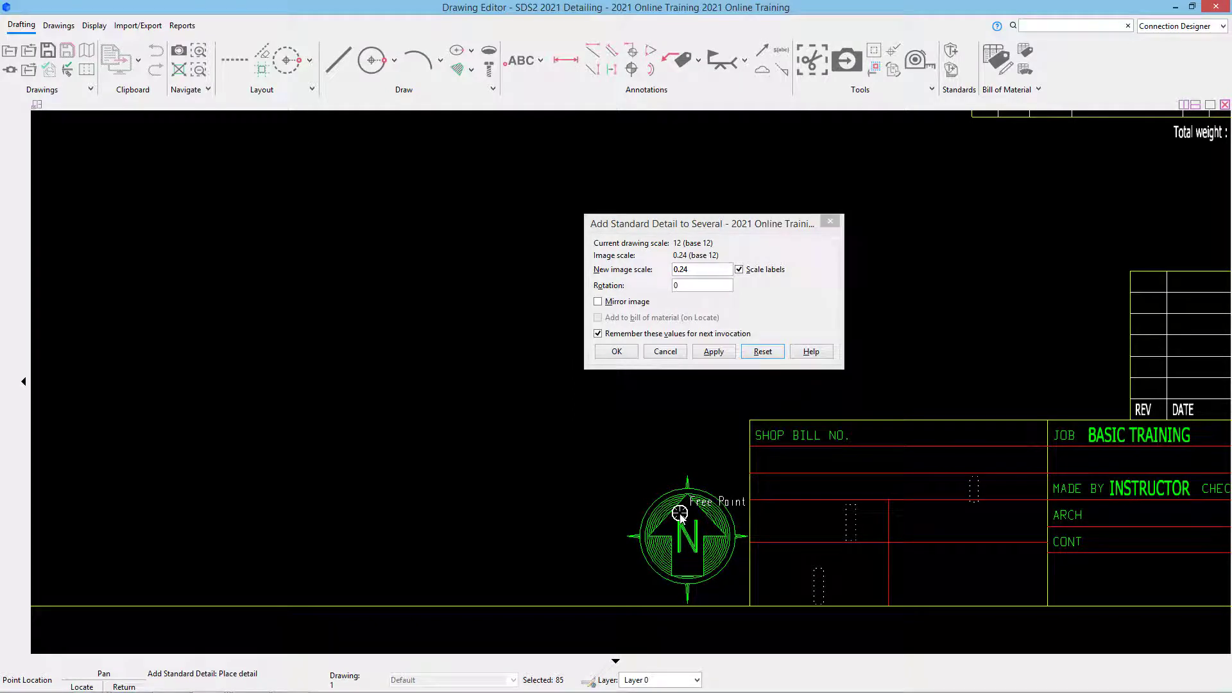
click(680, 513)
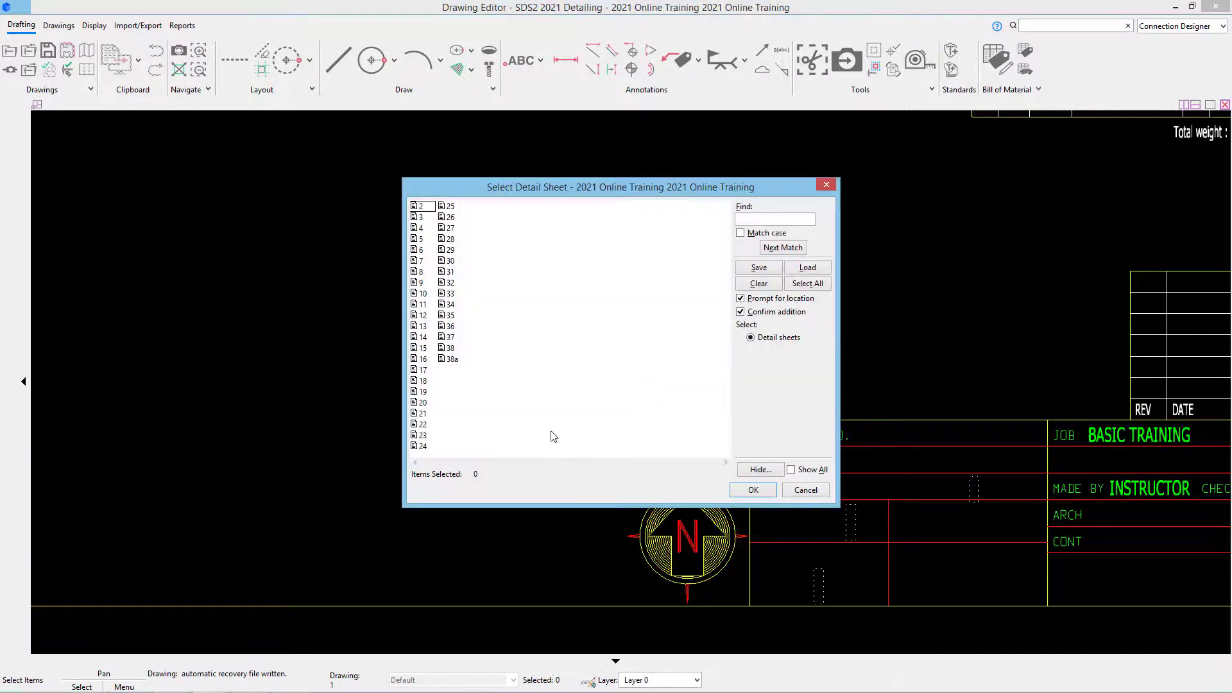
Add the standard detail to detail sheets 2 through 38a with location prompting and addition confirmation turned off
drag(423, 207, 427, 294)
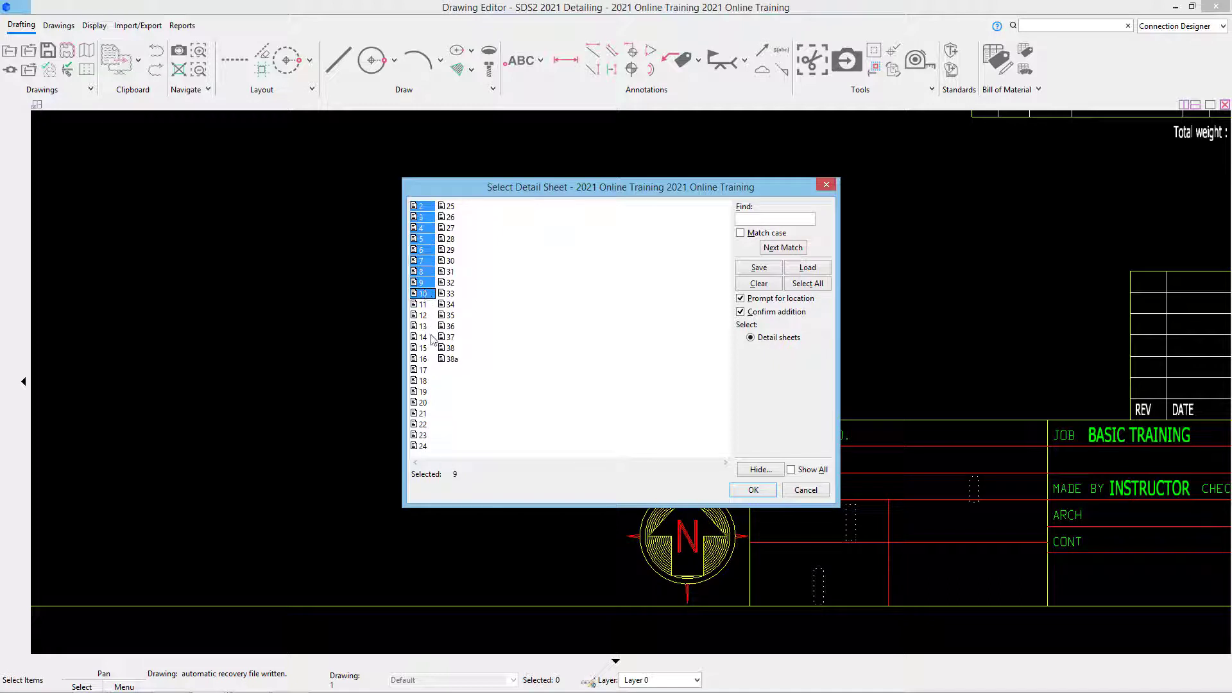
drag(451, 359, 426, 190)
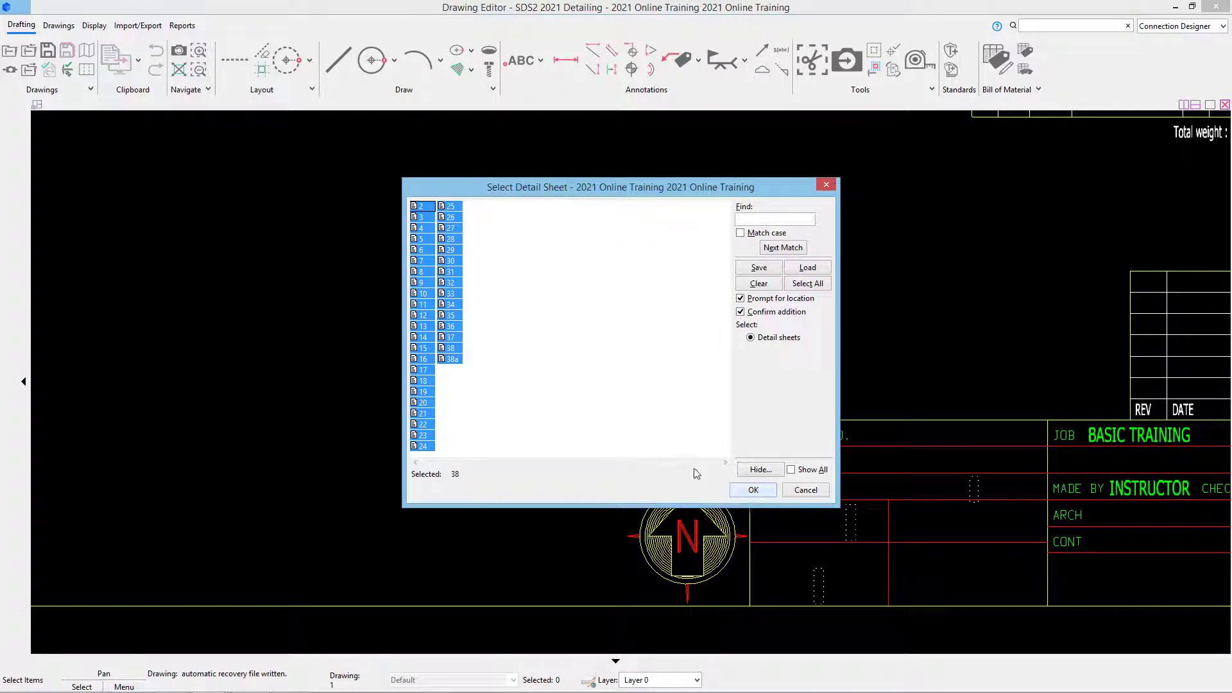
click(772, 300)
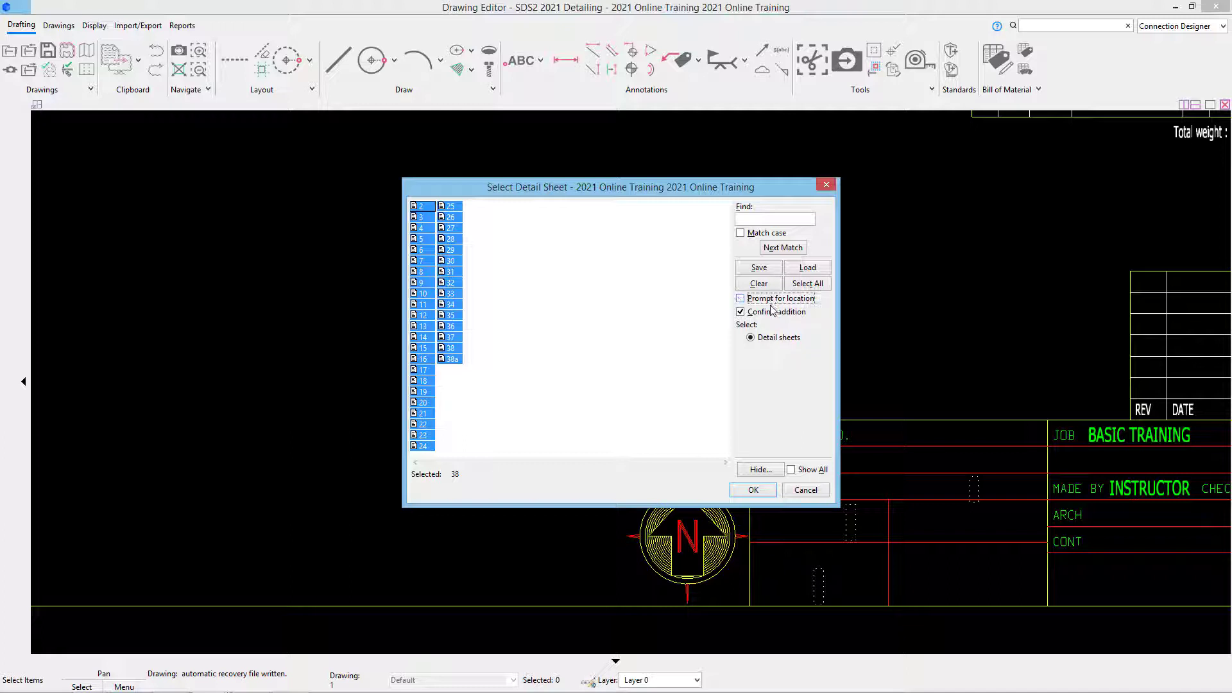
click(768, 313)
click(757, 491)
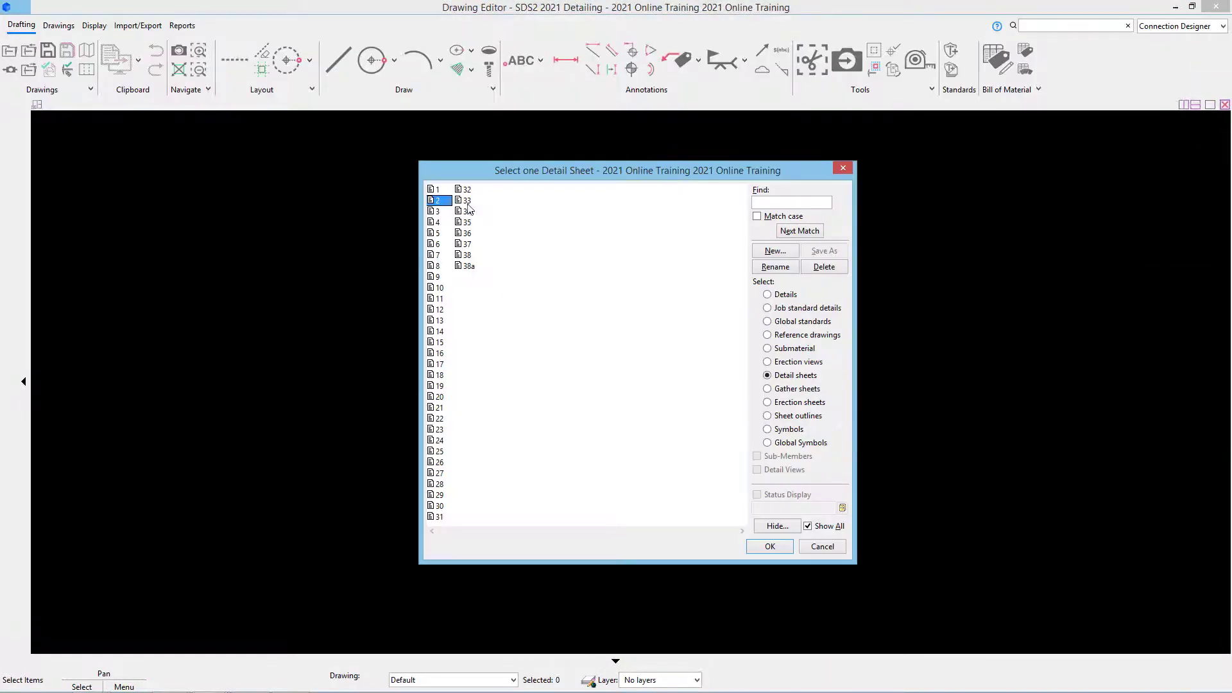
Open detail sheet 2 and page through the following sheets to check the north arrow beside each title block
double_click(441, 202)
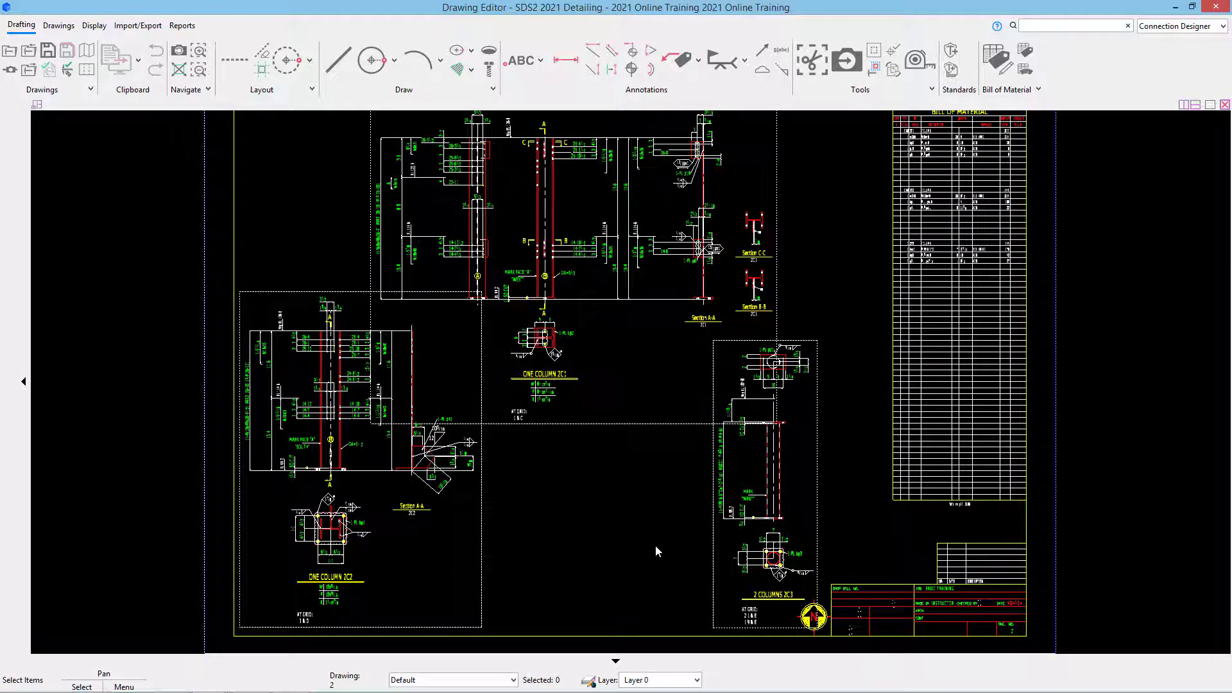
key(Page_Down)
key(Page_Down)
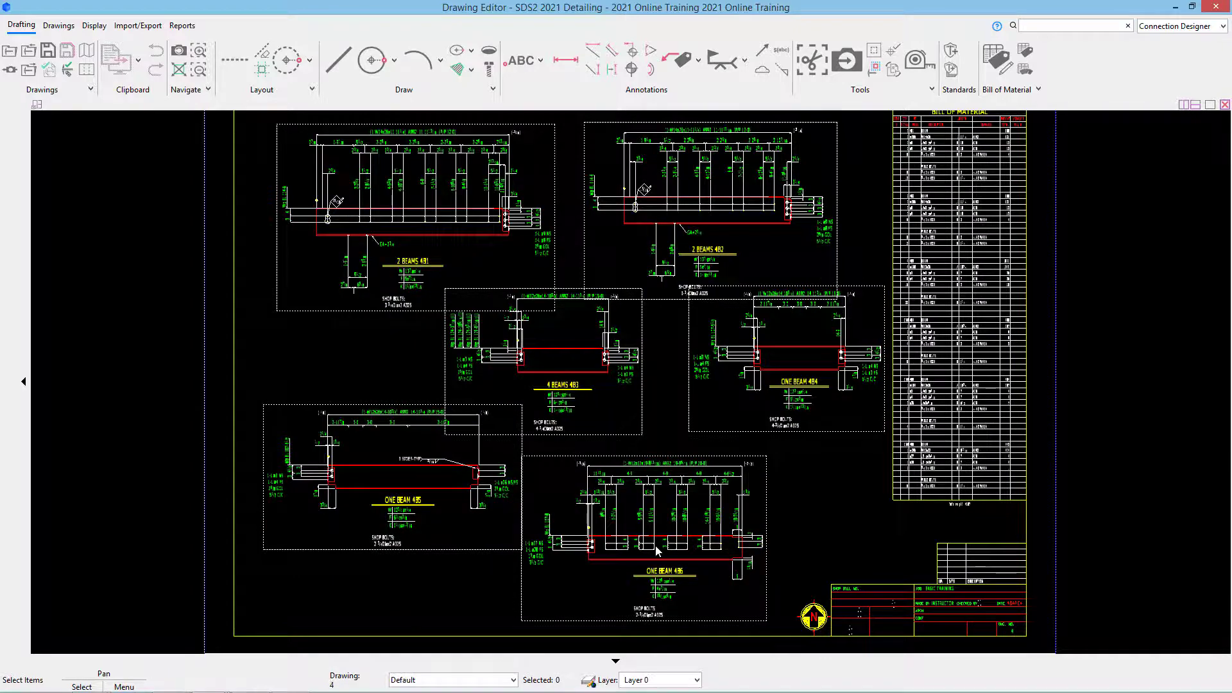
key(Page_Down)
key(Page_Down)
key(Page_Down)
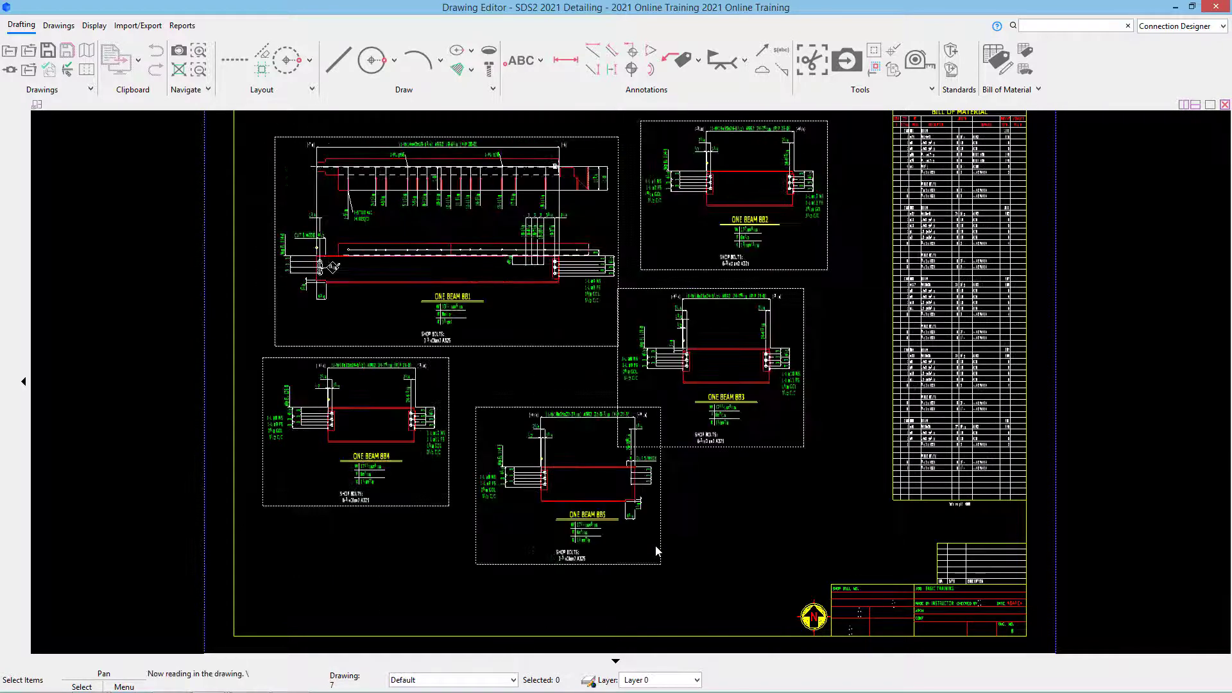
key(Page_Down)
key(Page_Down)
key(Page_Down)
key(Page_Down)
key(Page_Down)
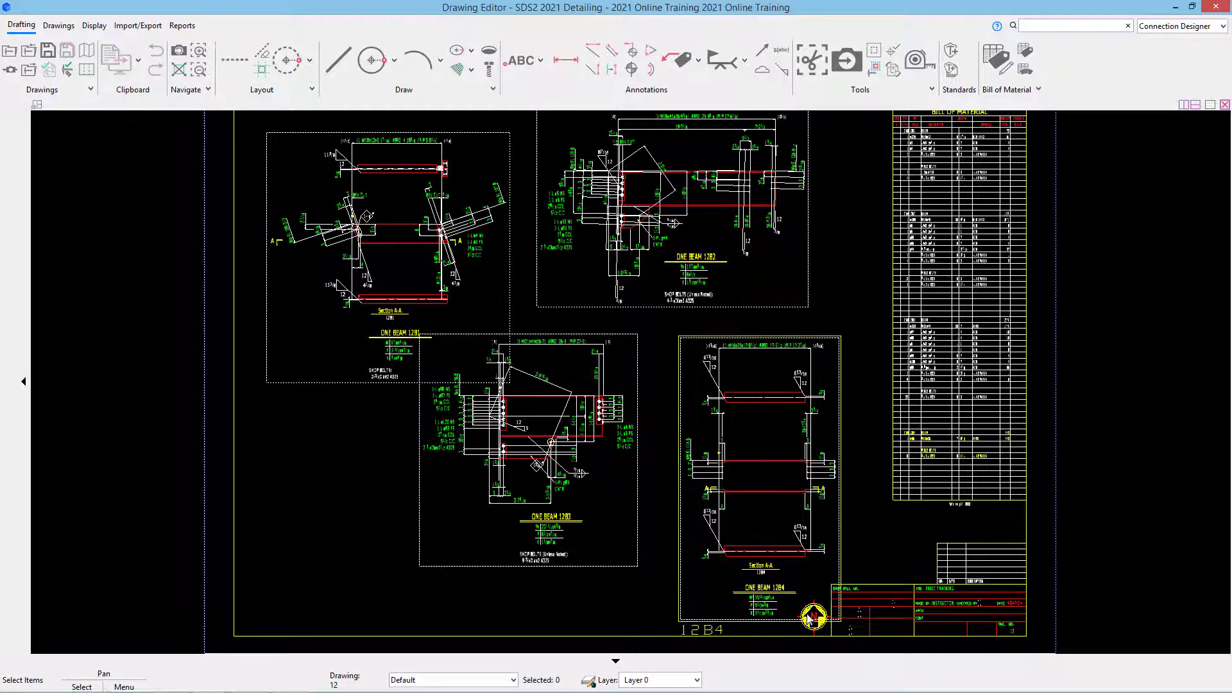
key(Page_Down)
On sheet 1, remove the title block's lower vertical line segment between the bottom border and the first horizontal line above it
middle_drag(880, 616, 708, 494)
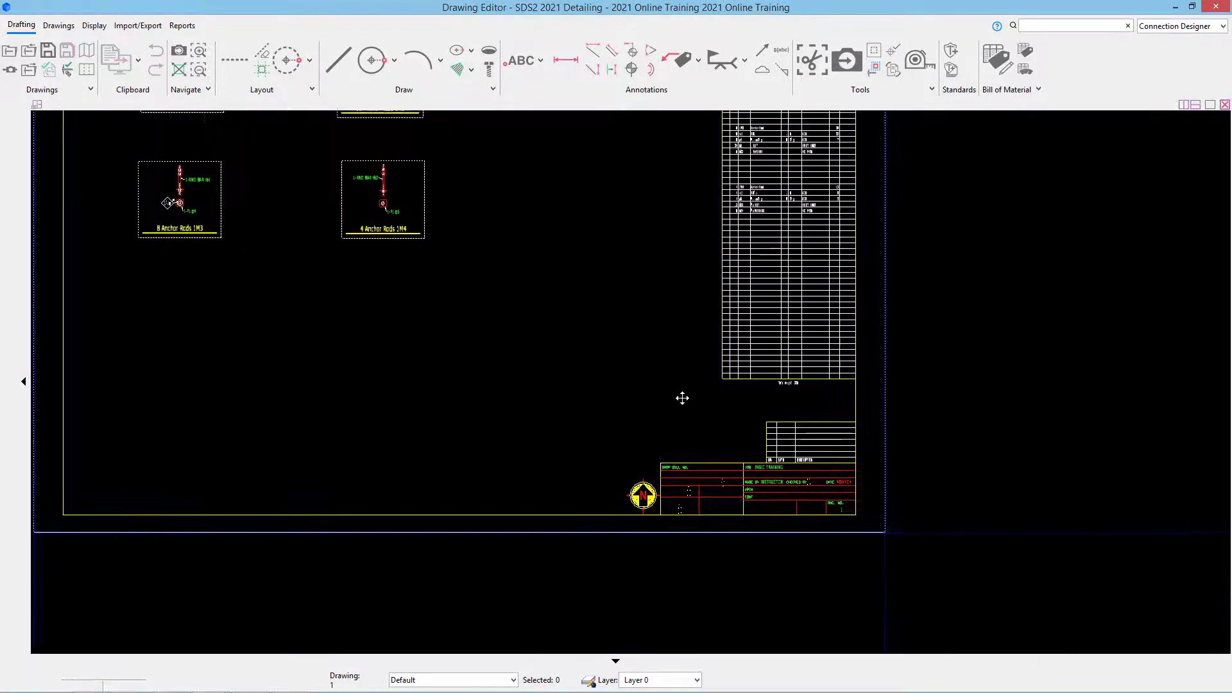
scroll(684, 500, up, 5)
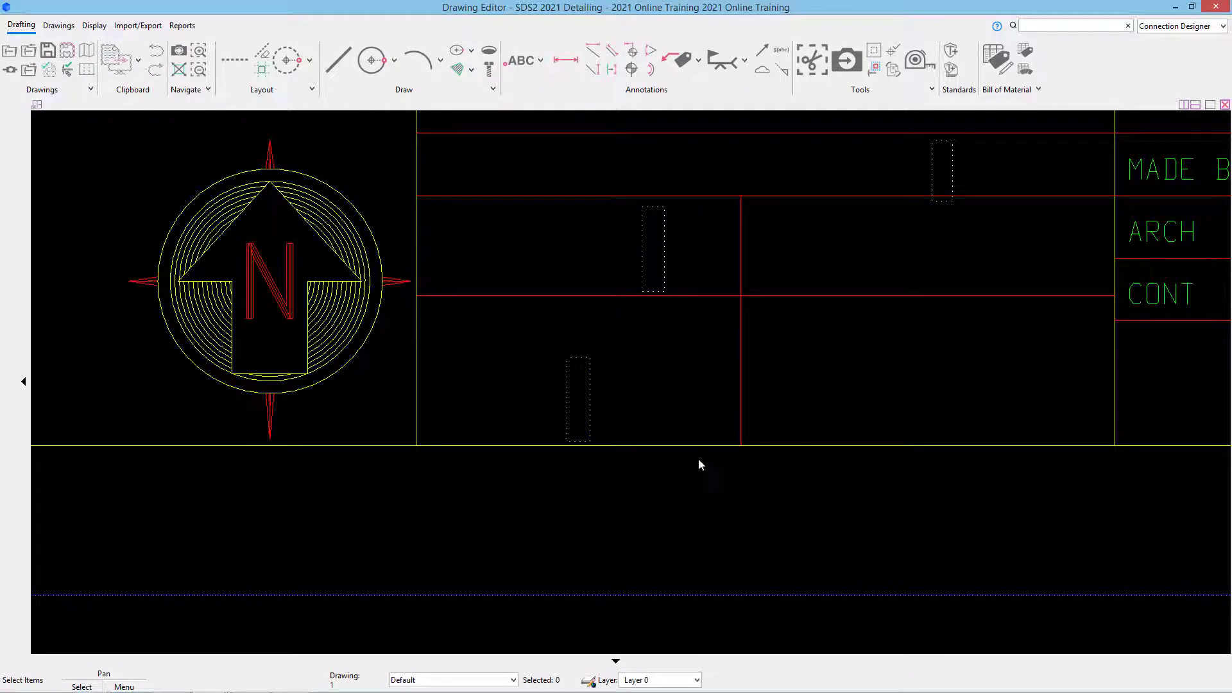
click(748, 467)
right_click(749, 463)
click(780, 449)
click(741, 445)
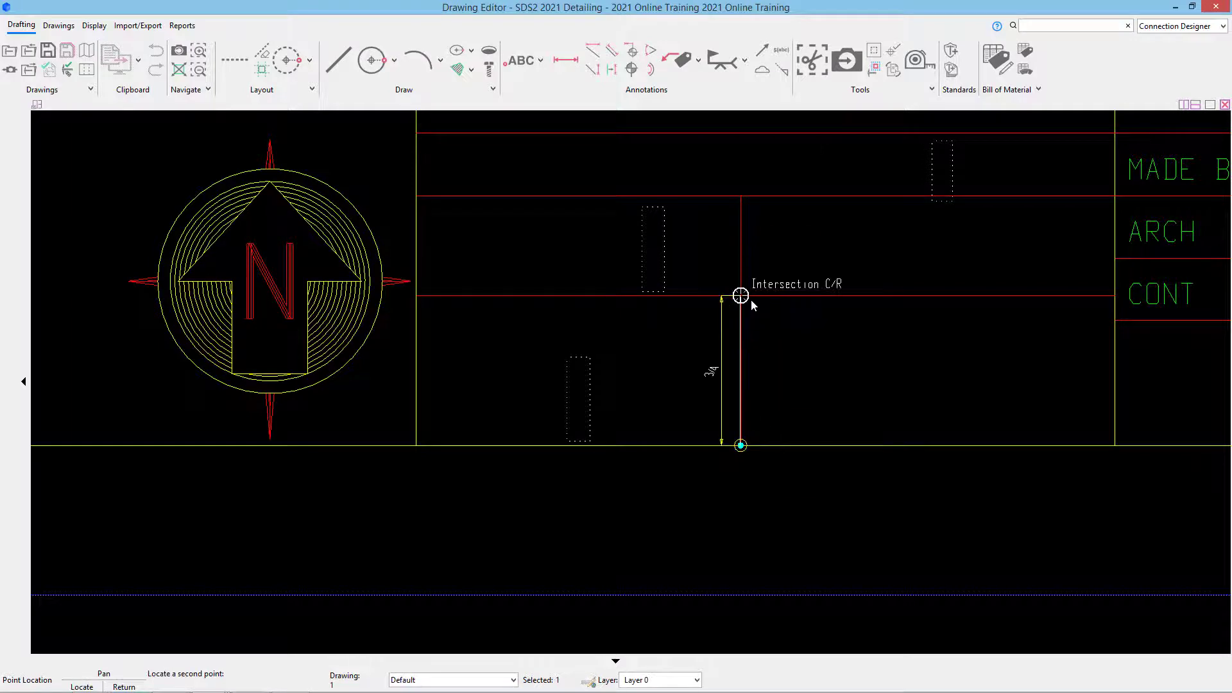
click(752, 299)
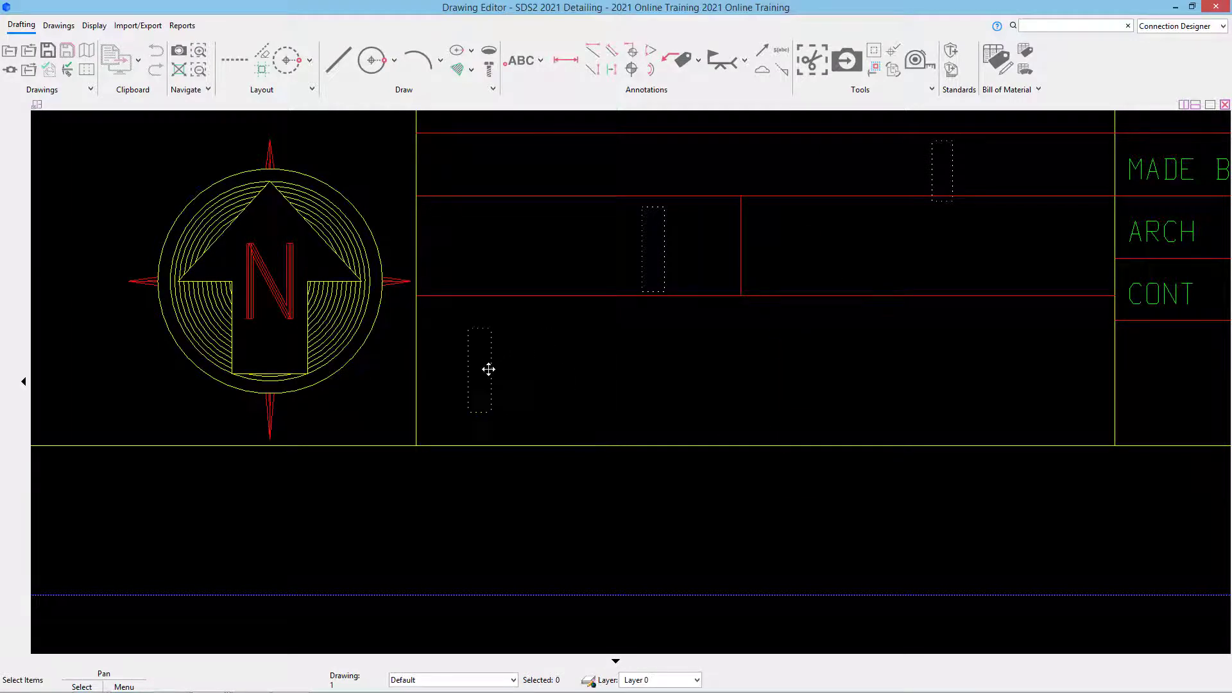
Fill the empty label in the title block's lower cell with FOR APPROVAL and move it to the middle of that cell
double_click(489, 375)
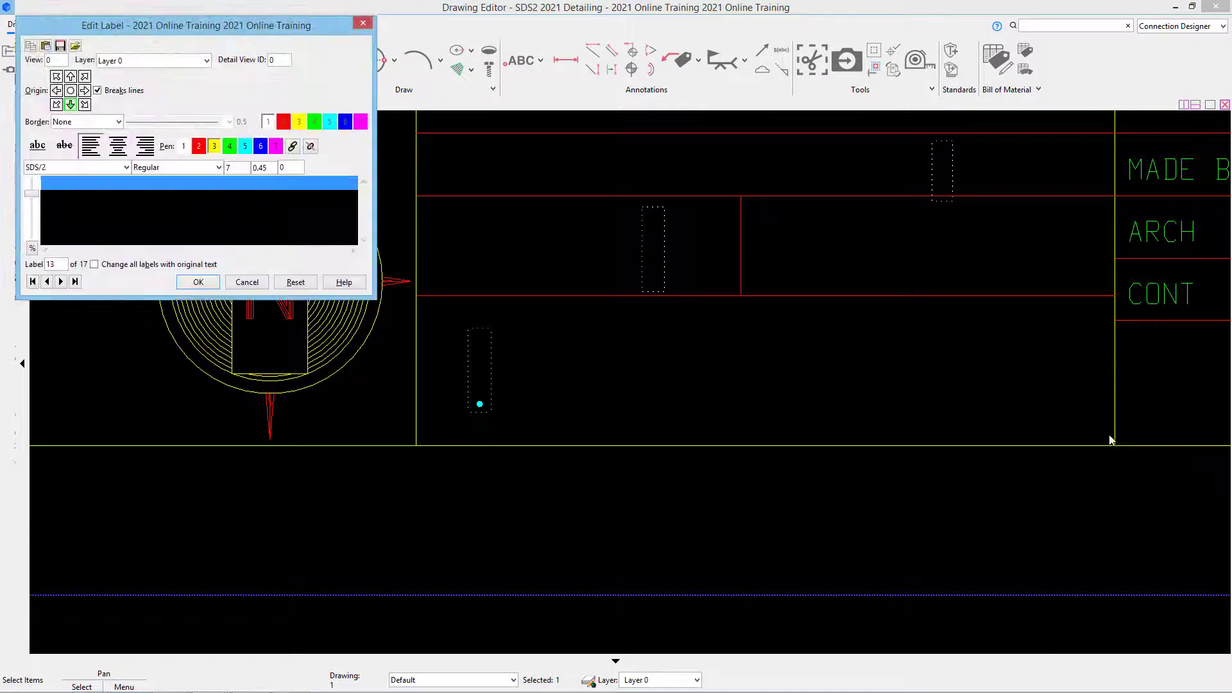
text(F)
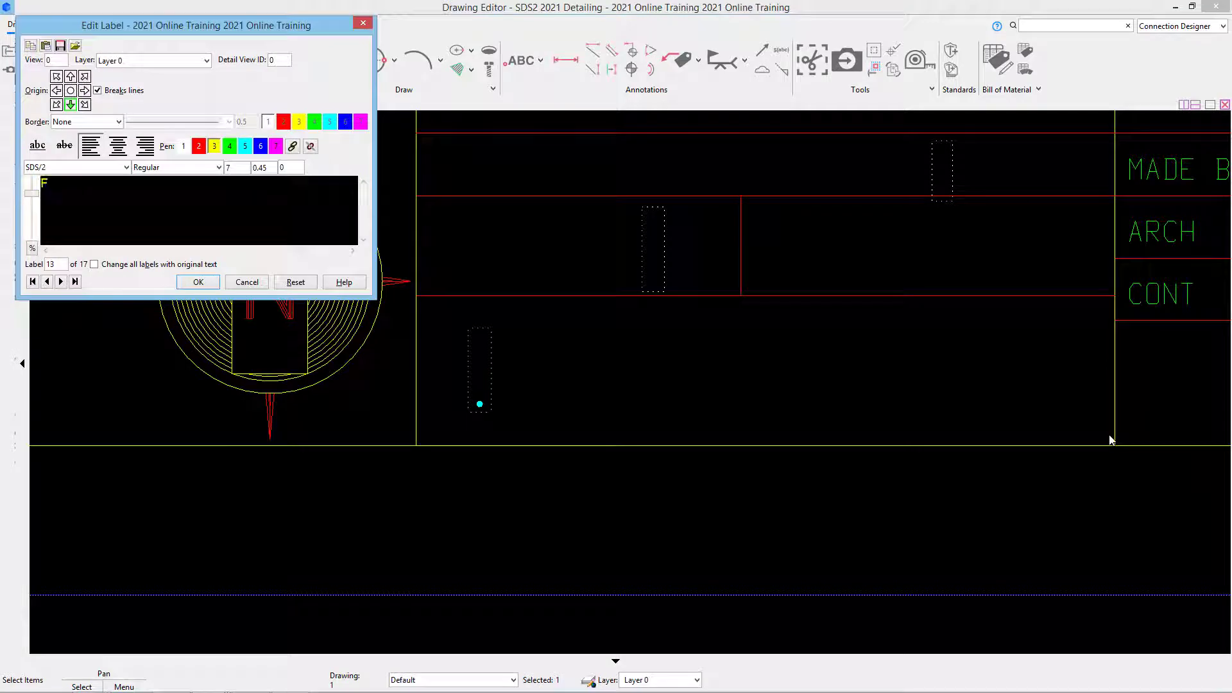
text(OR APPROVAL)
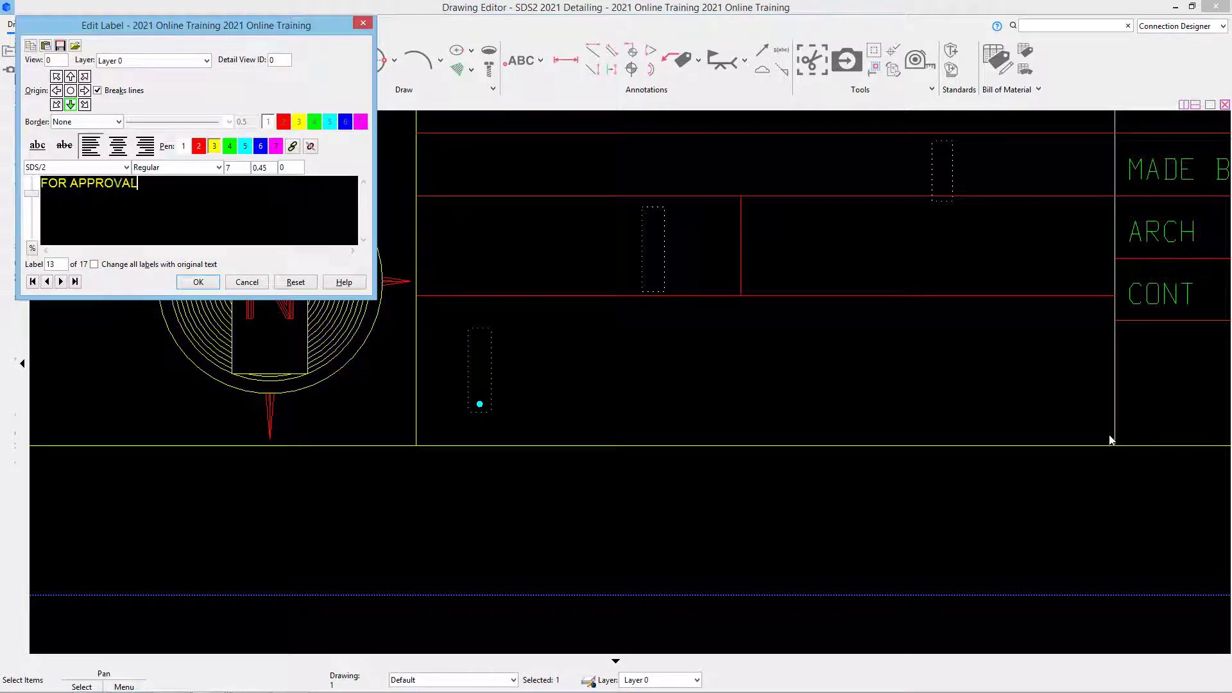
key(Return)
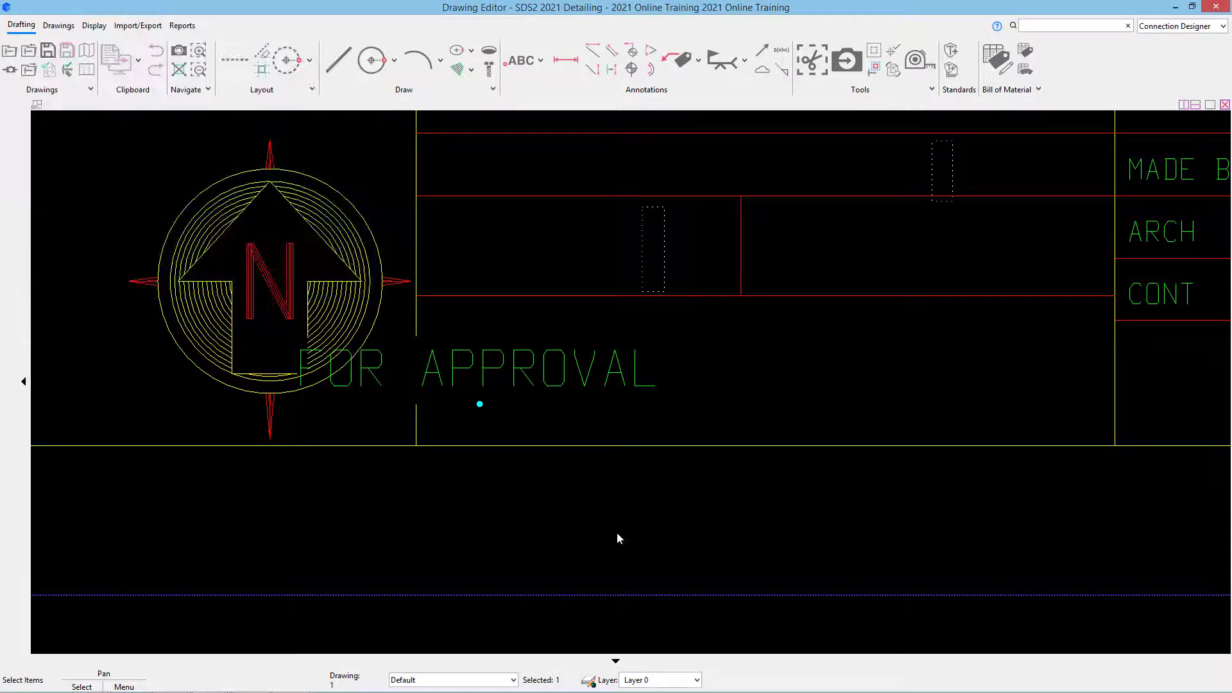
drag(553, 369, 804, 377)
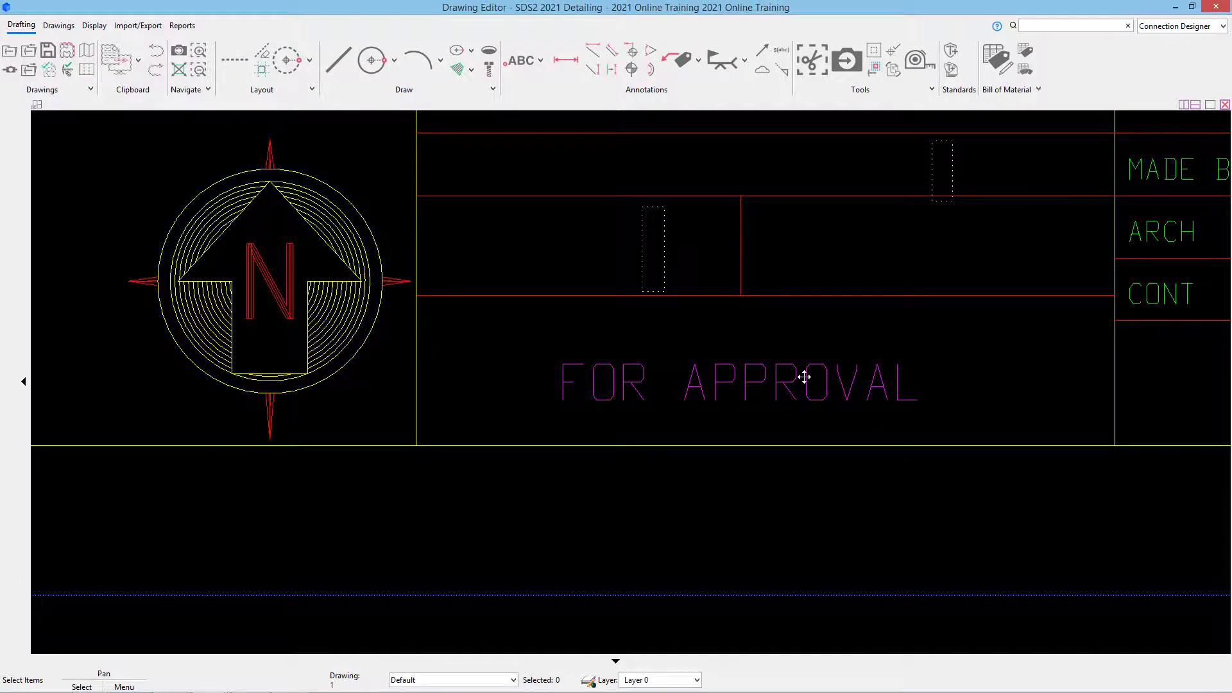
Change the font of the FOR APPROVAL label to a bold, filled typeface
double_click(804, 376)
click(126, 166)
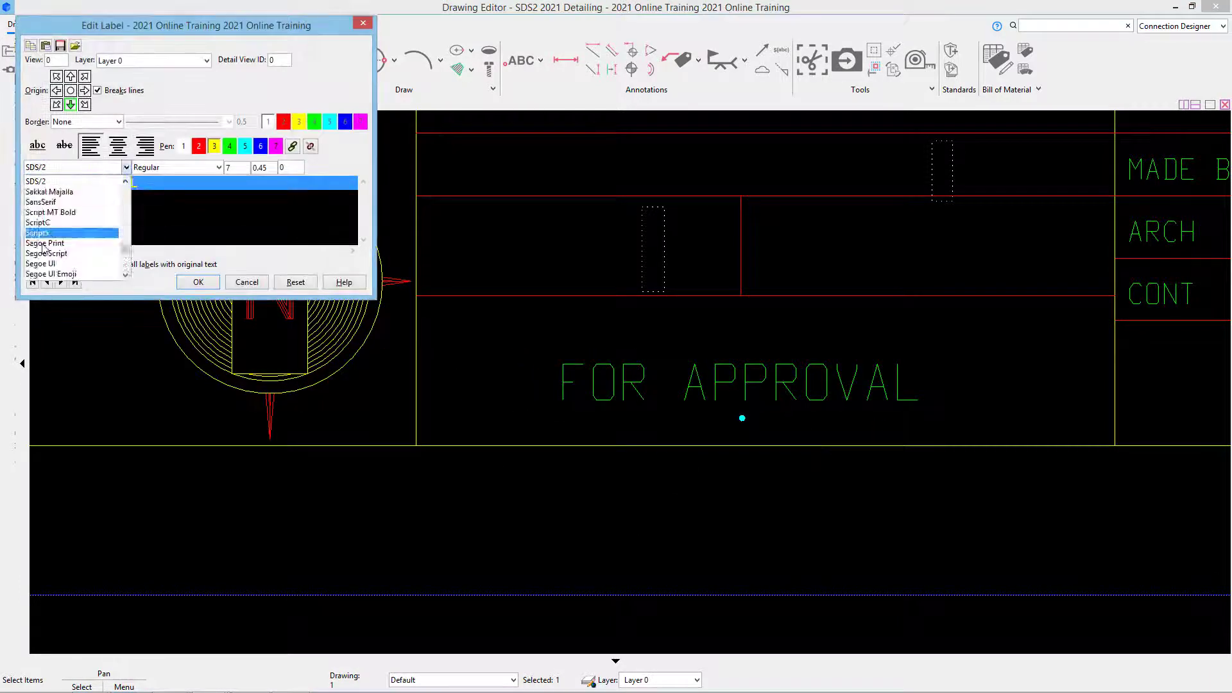
scroll(44, 247, up, 6)
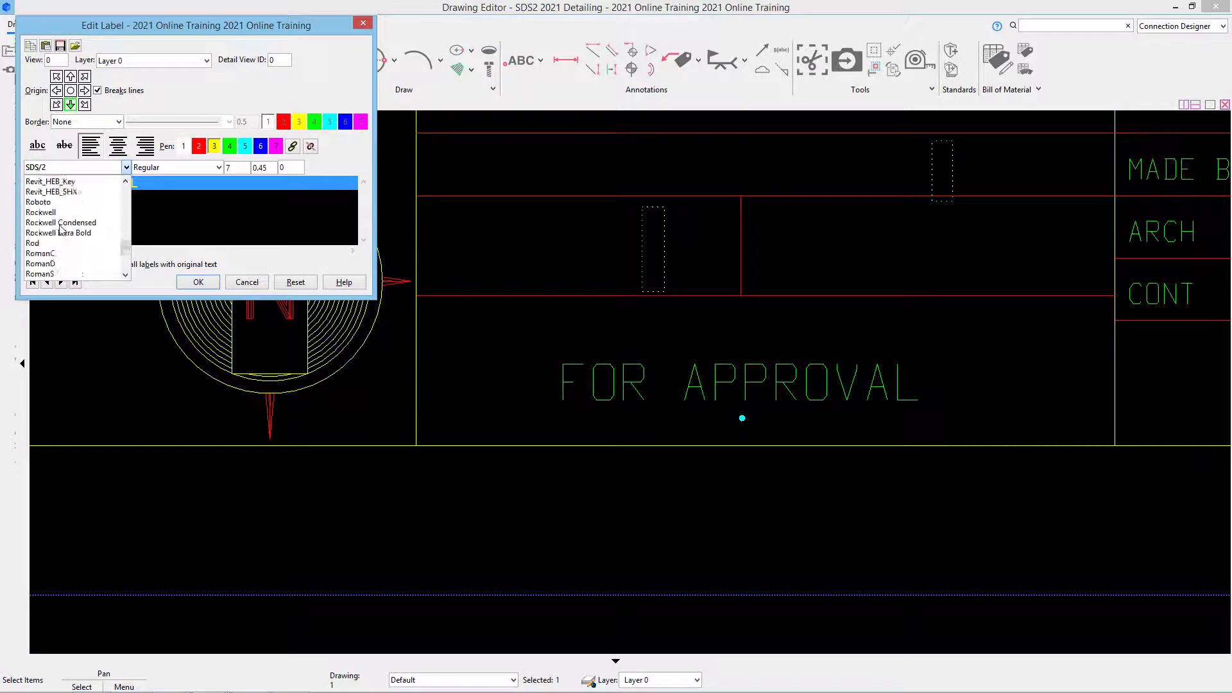
click(61, 222)
click(198, 282)
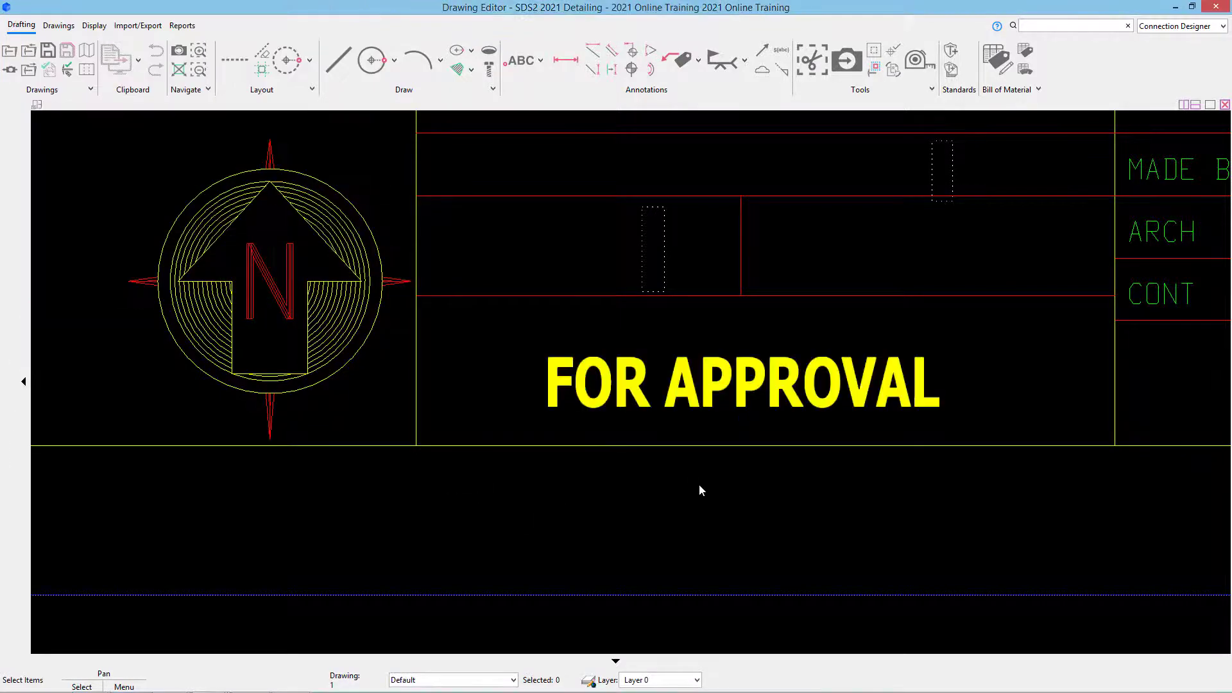
Copy the FOR APPROVAL label with the title block's lower-left corner as its reference point
scroll(699, 484, down, 2)
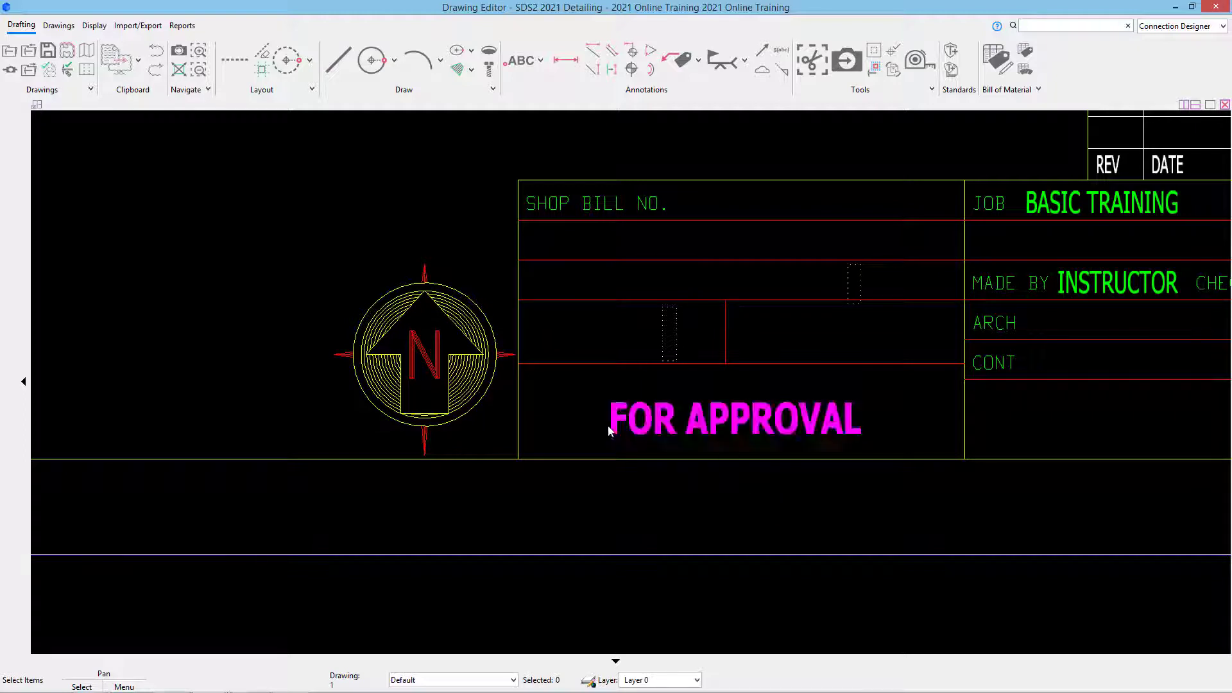
scroll(632, 462, down, 3)
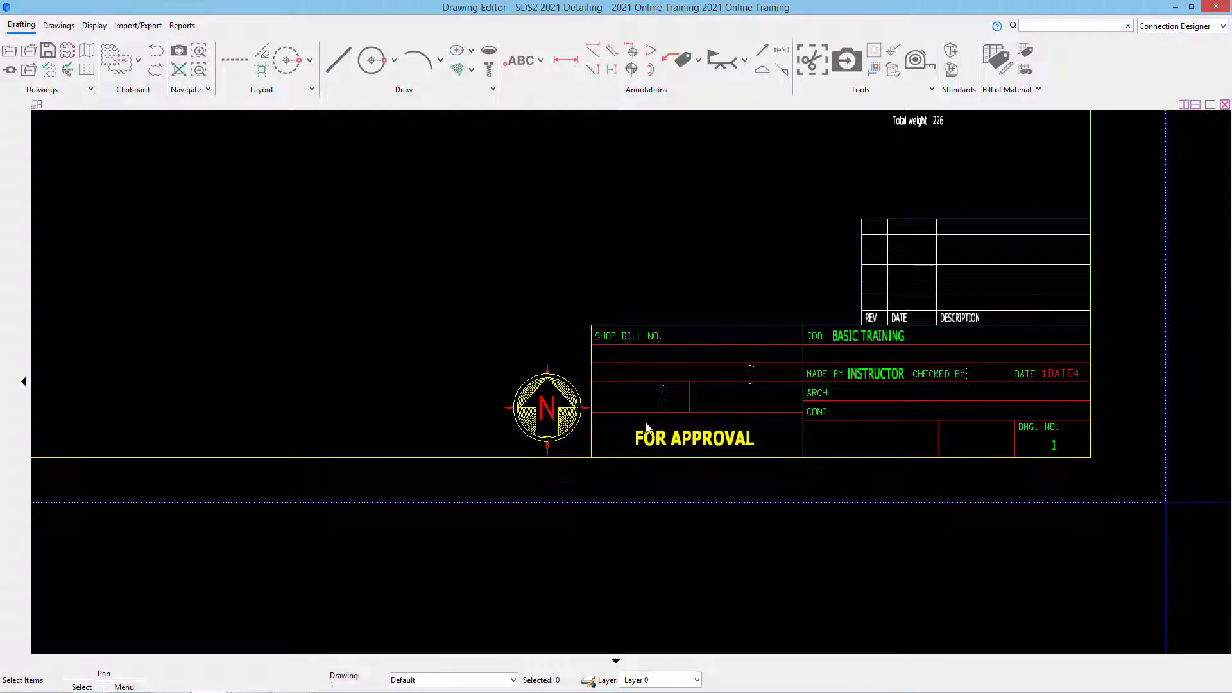
click(733, 437)
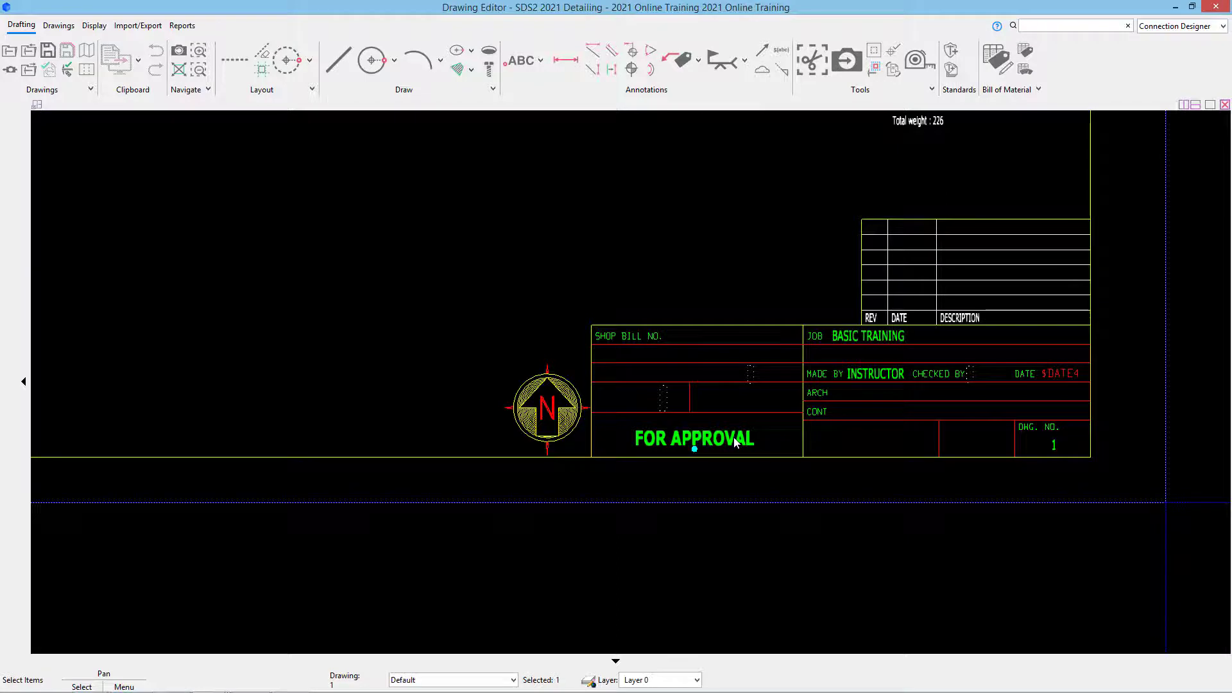
right_click(735, 441)
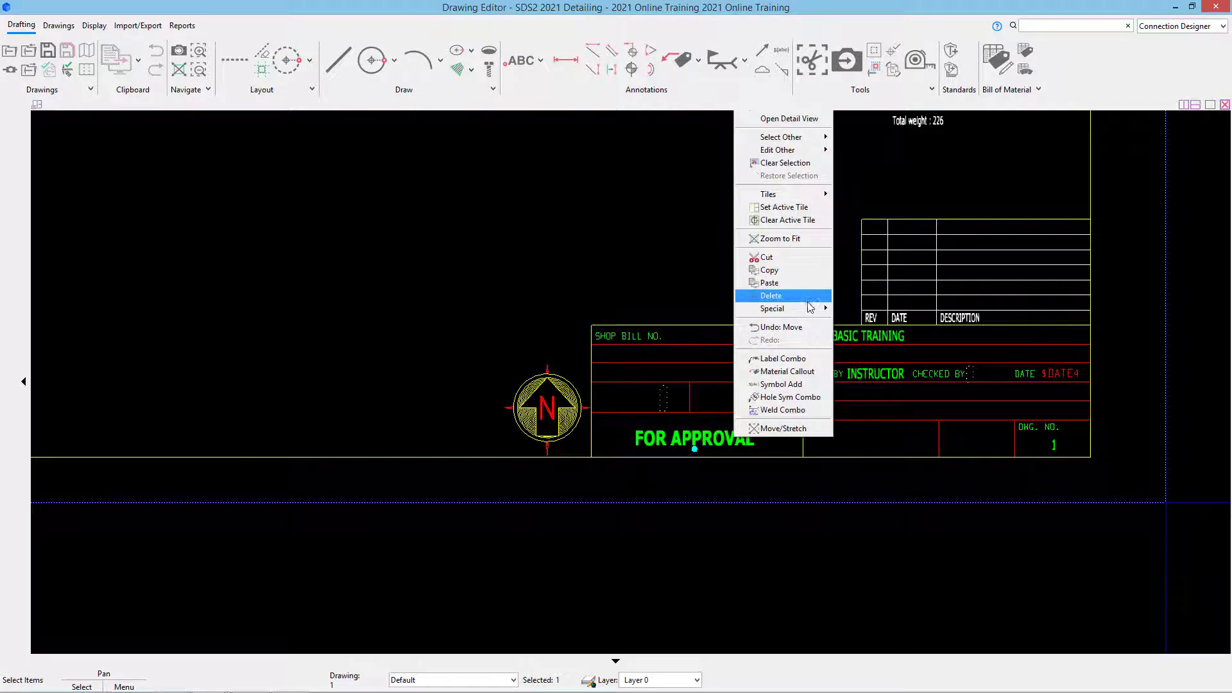
mouse_move(806, 308)
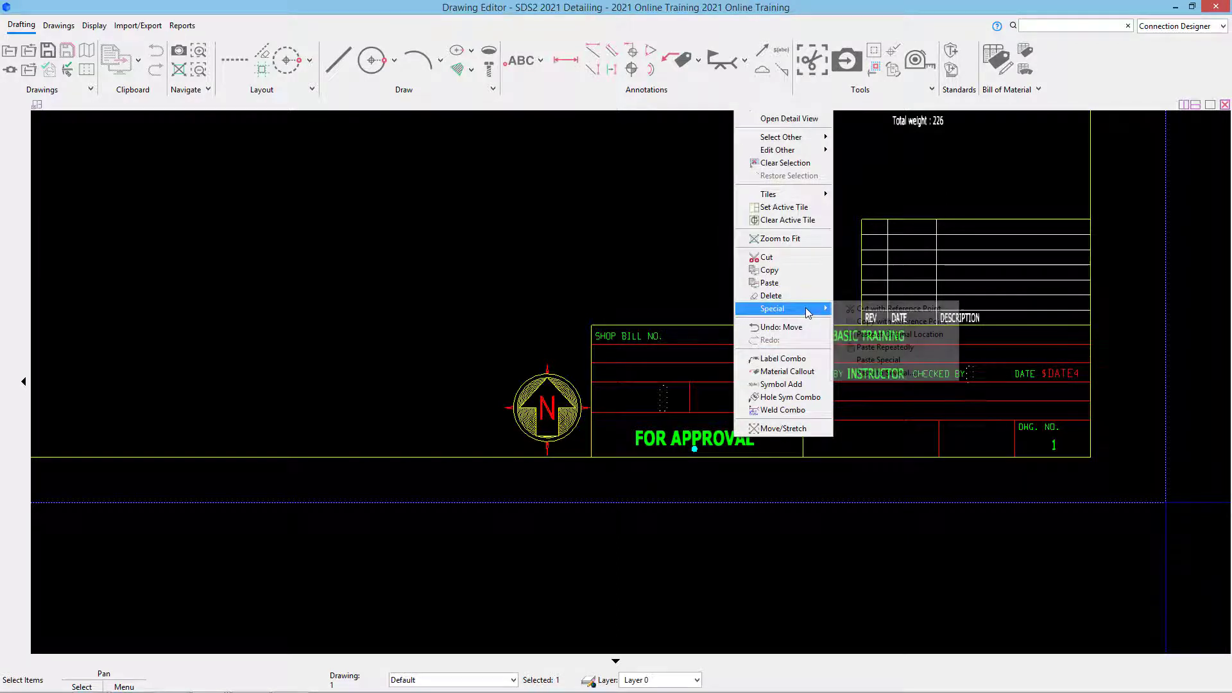
click(930, 322)
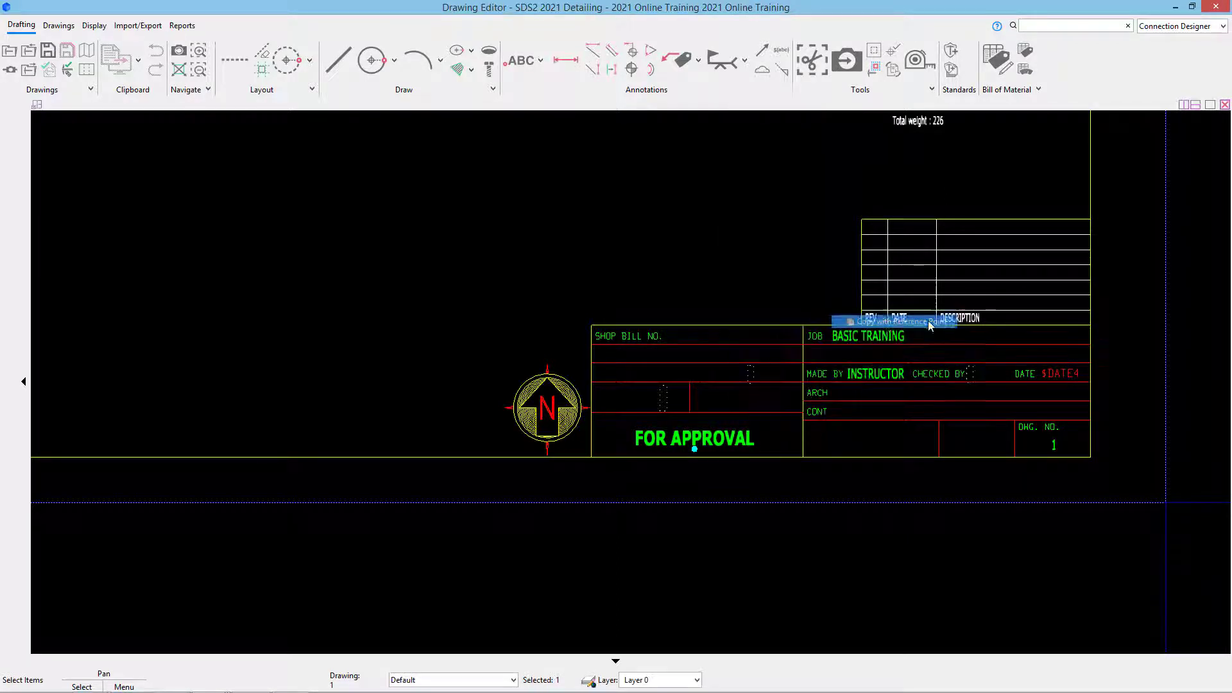
click(592, 460)
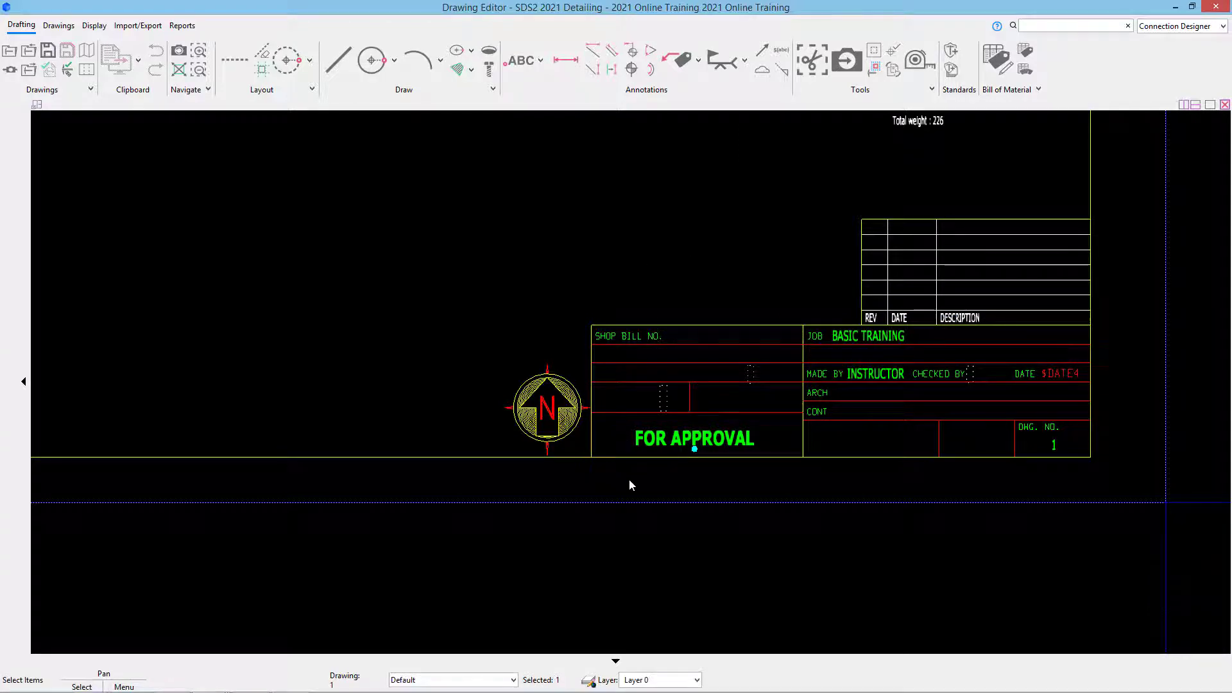
Start pasting the copied label to several drawings, placing its reference point at the title block's lower-left corner
right_click(654, 487)
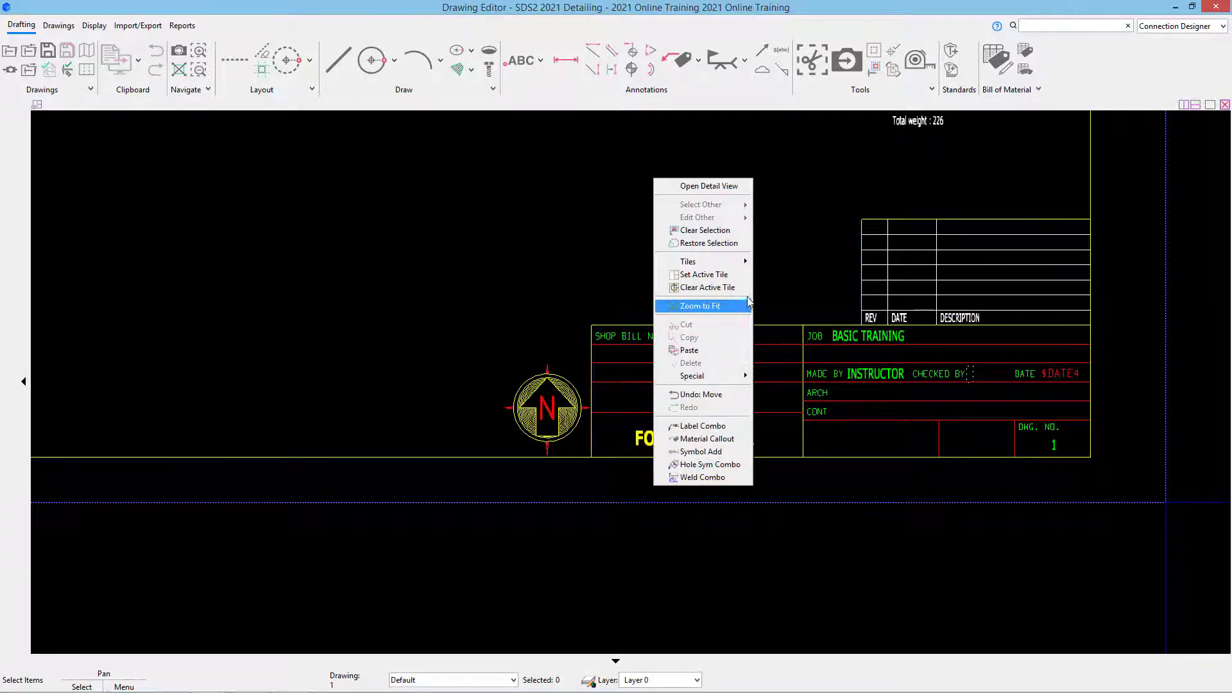
mouse_move(735, 384)
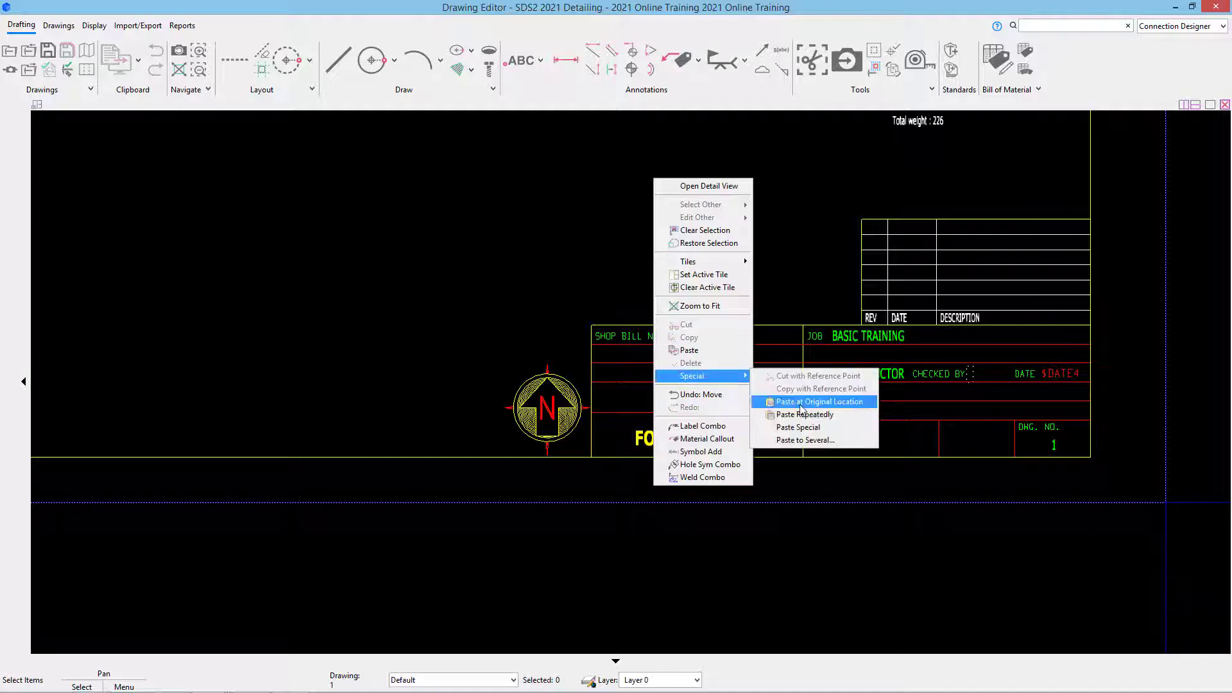
click(823, 442)
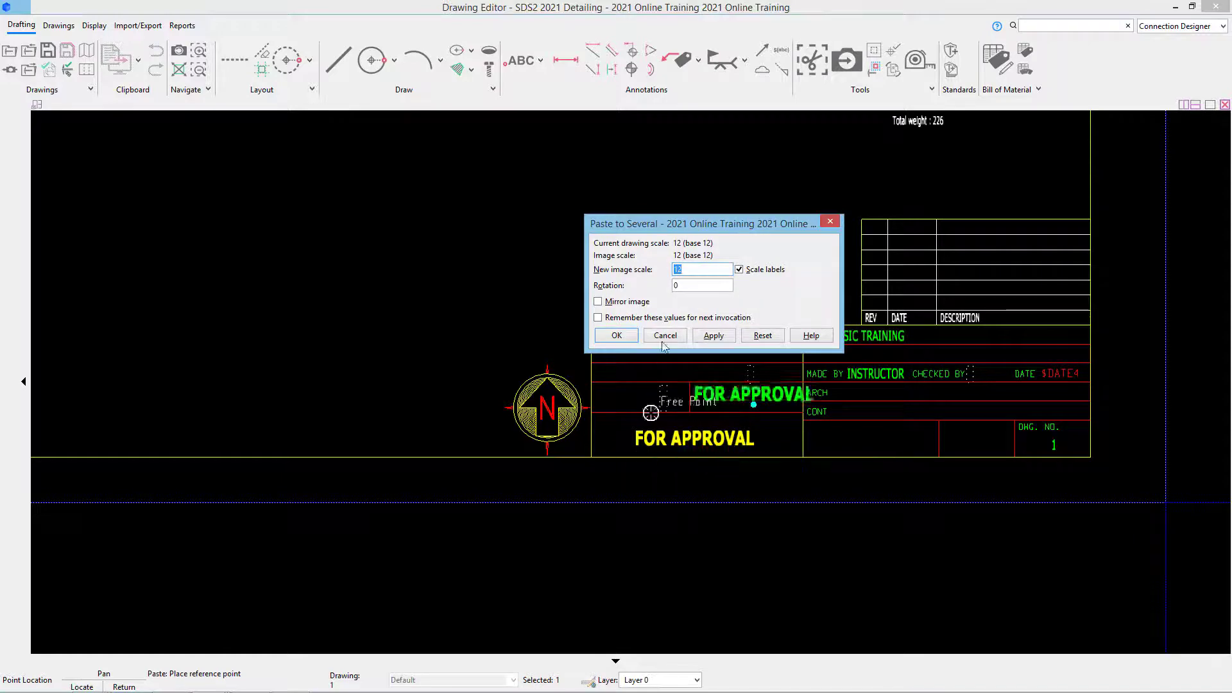
click(601, 458)
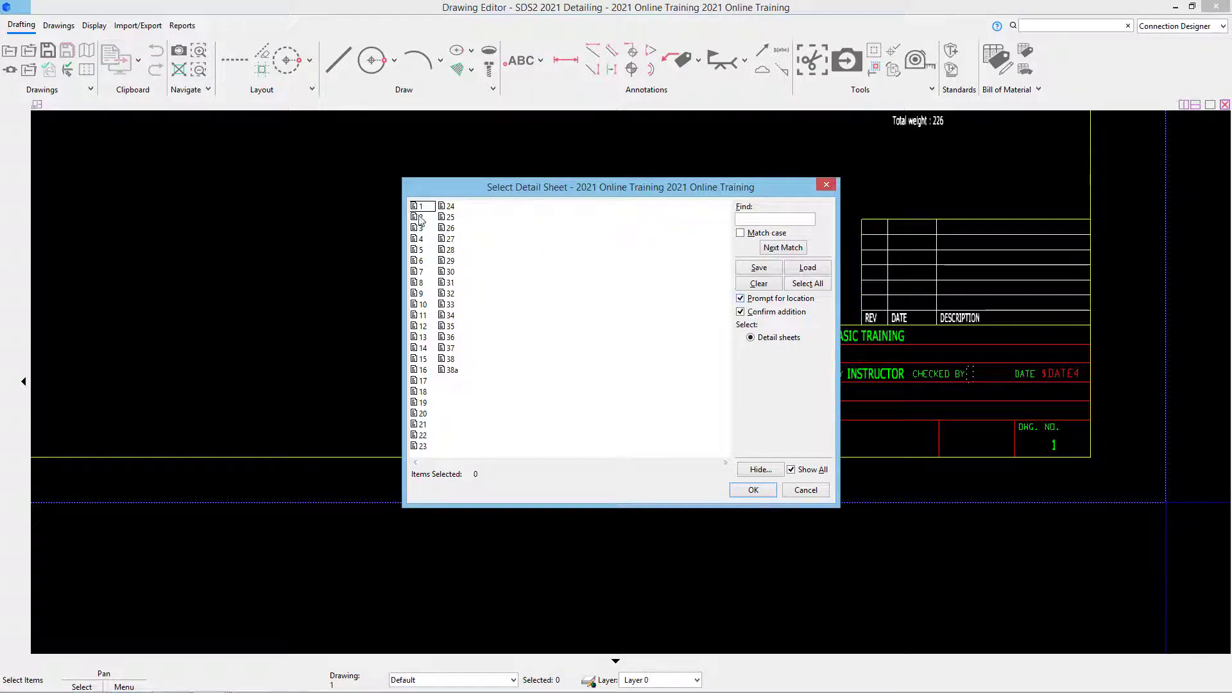
Paste the label to detail sheets 2 through 38a with location prompting and addition confirmation turned off
drag(421, 217, 469, 380)
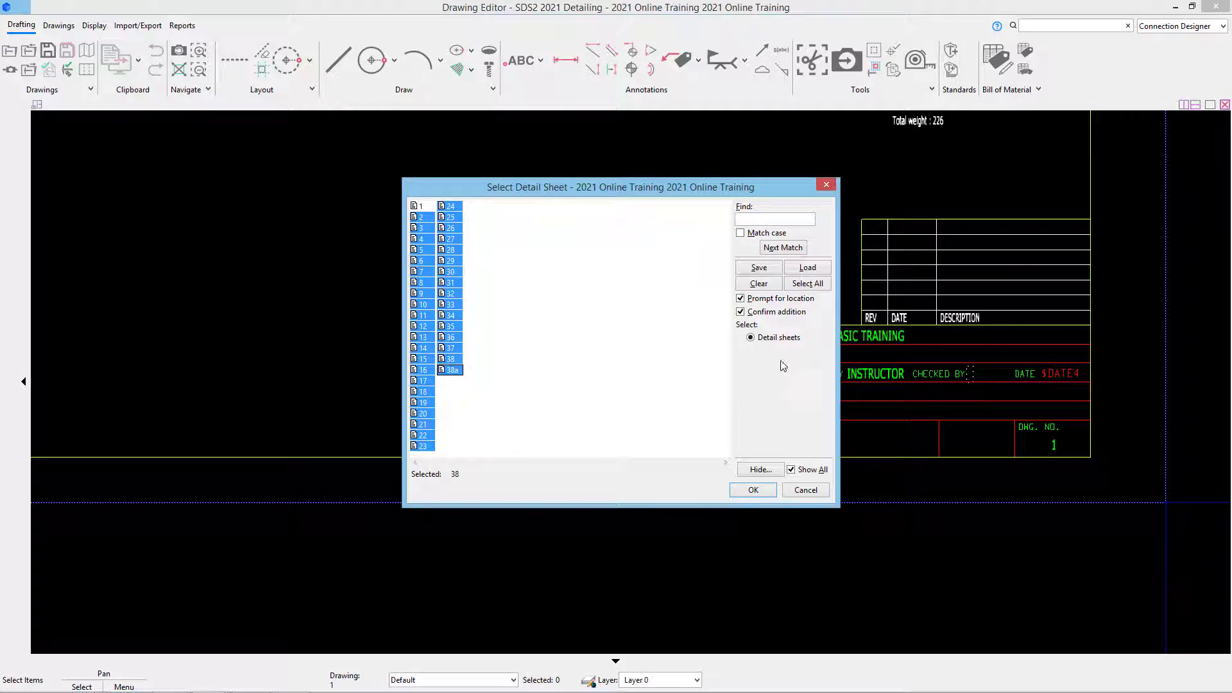
click(779, 300)
click(776, 313)
click(763, 492)
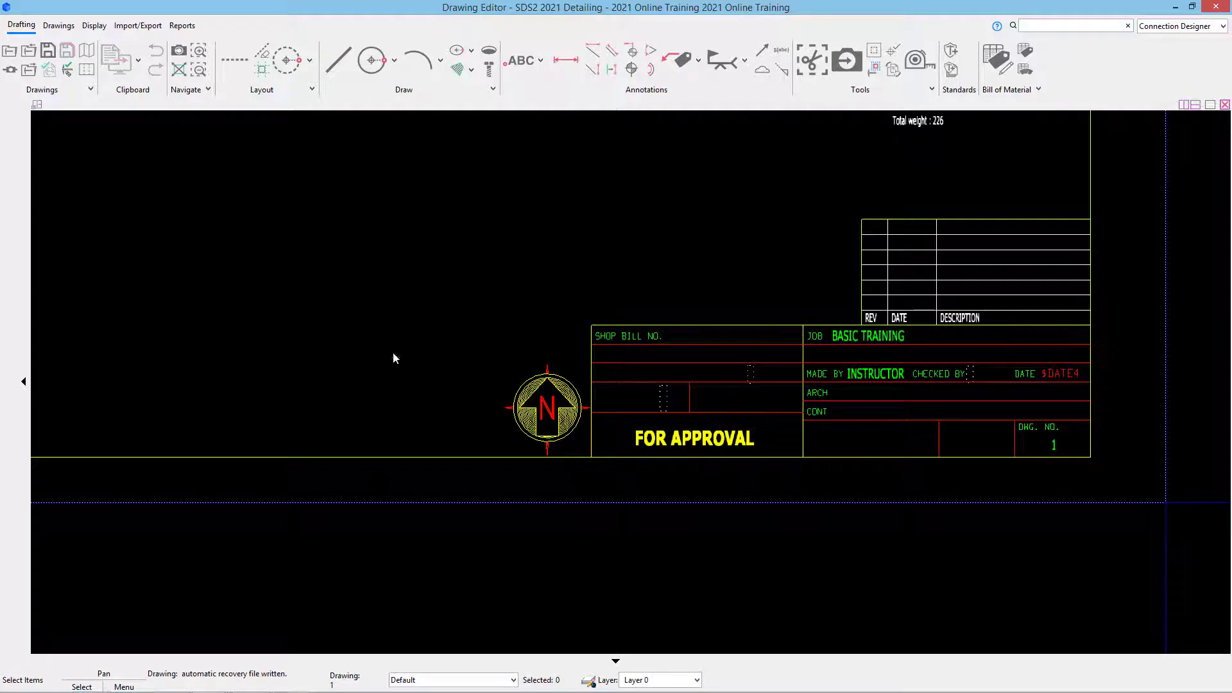
Save the changes to drawing 1 and open detail sheet 2
key(ctrl+o)
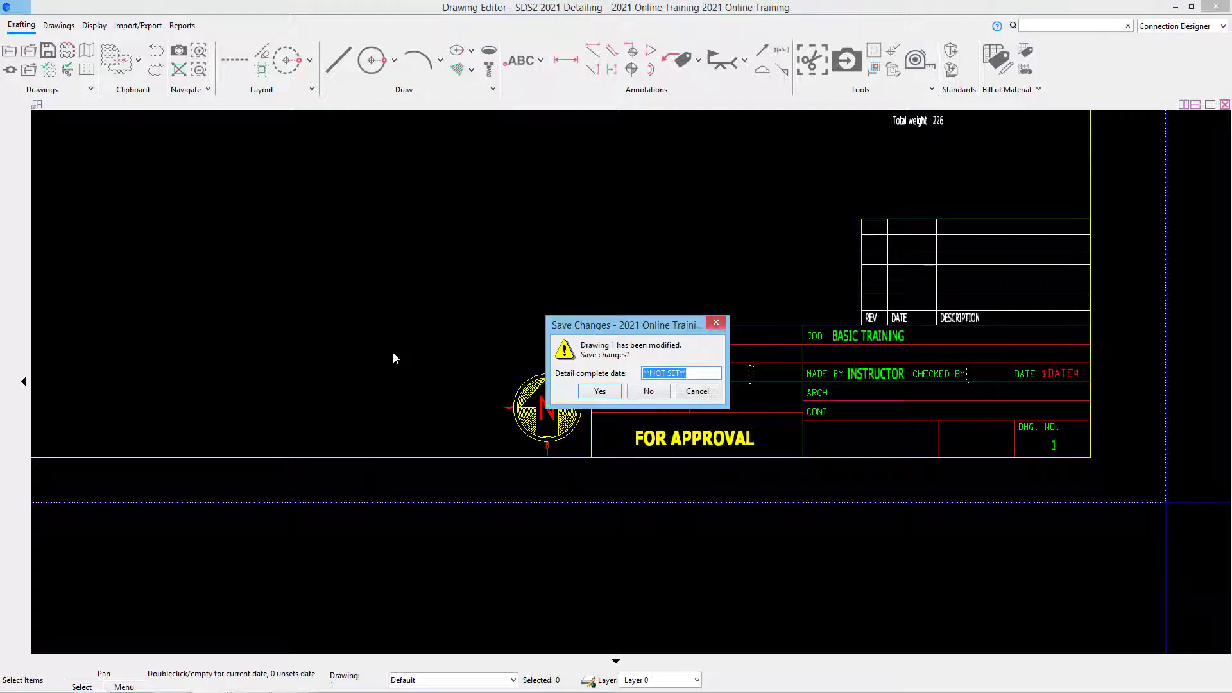
click(599, 391)
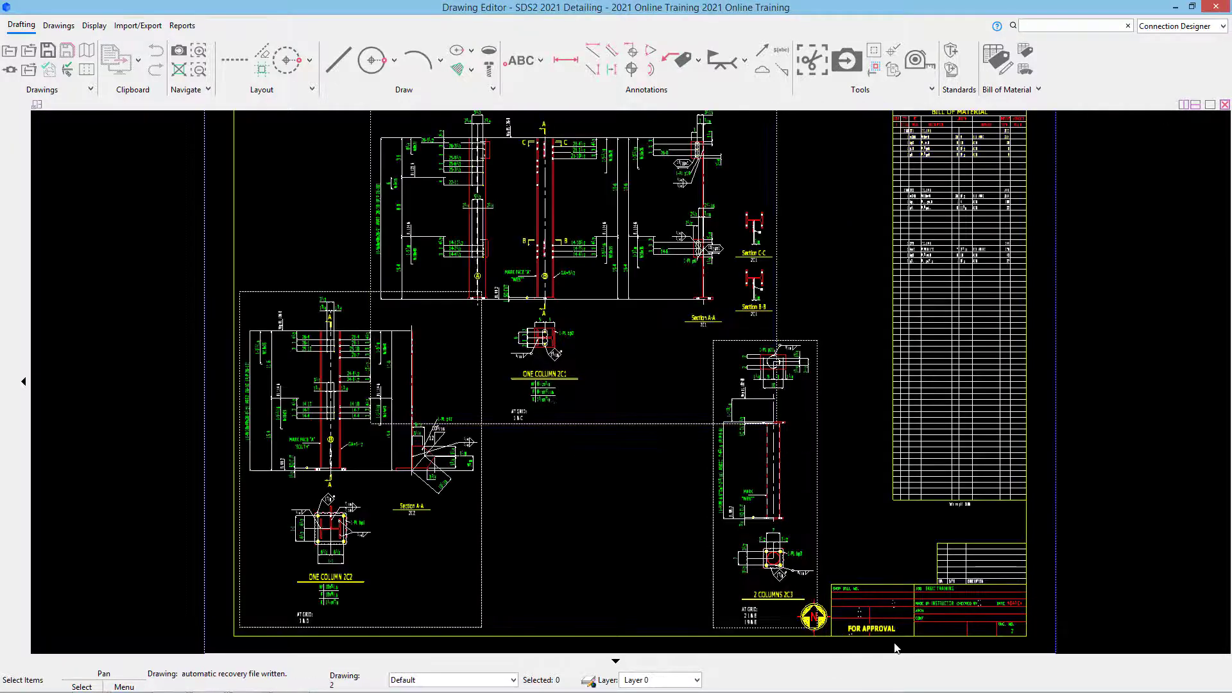
Page on through detail sheets 3 to 5 and examine the FOR APPROVAL label in their title blocks
key(Page_Down)
key(Page_Down)
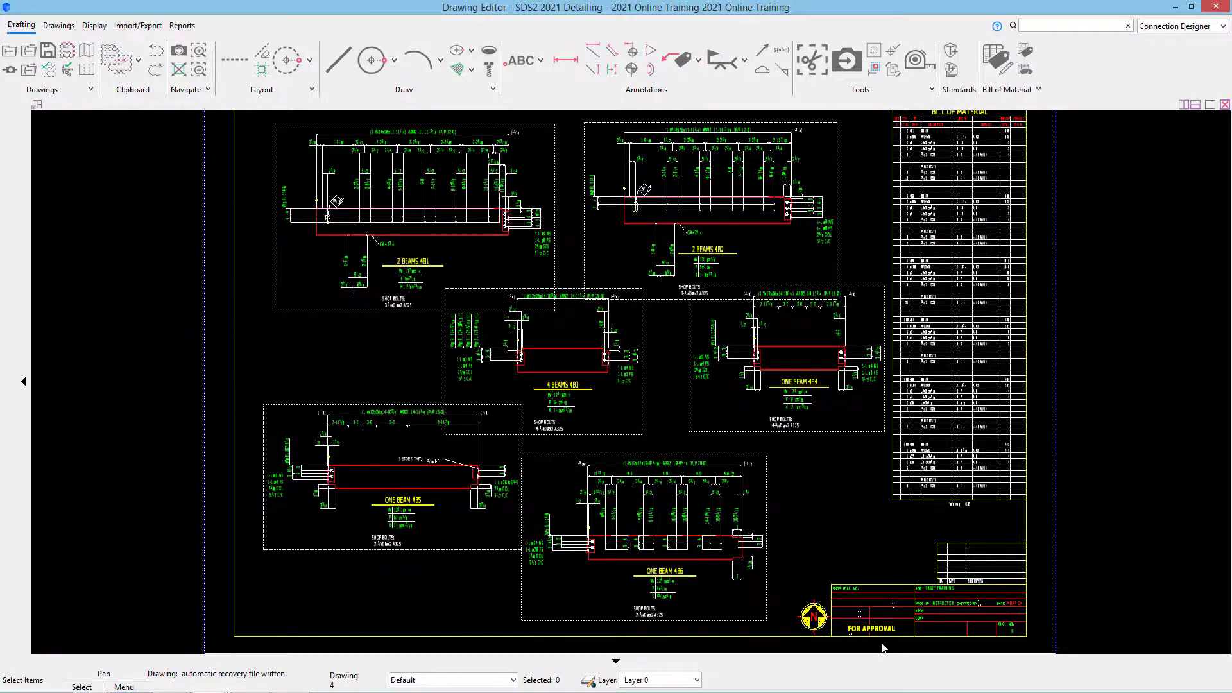
middle_drag(883, 646, 817, 581)
scroll(817, 581, up, 3)
scroll(865, 586, up, 3)
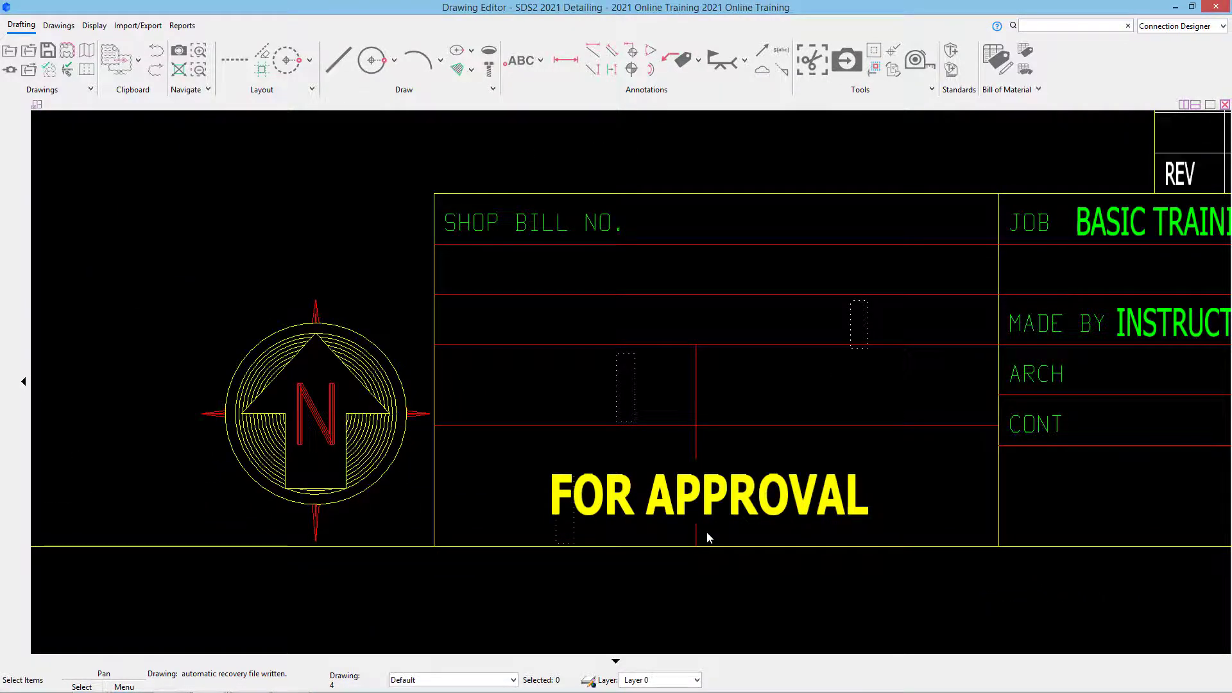
key(Page_Down)
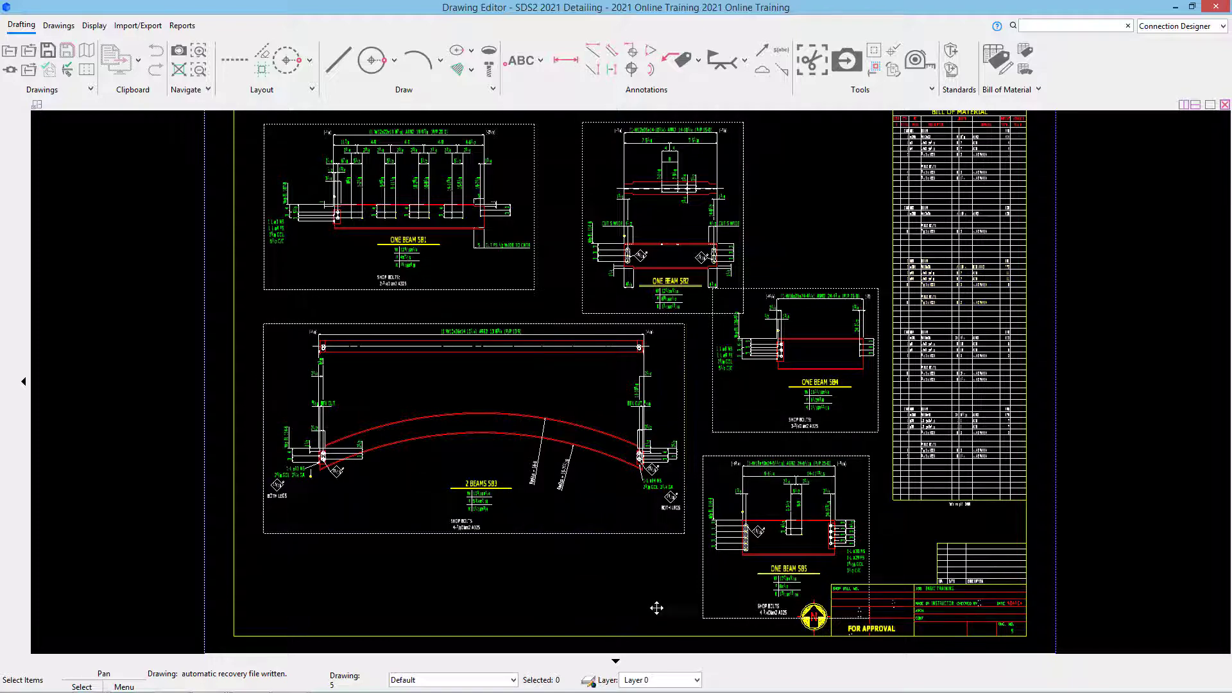
scroll(655, 609, up, 6)
scroll(568, 510, down, 2)
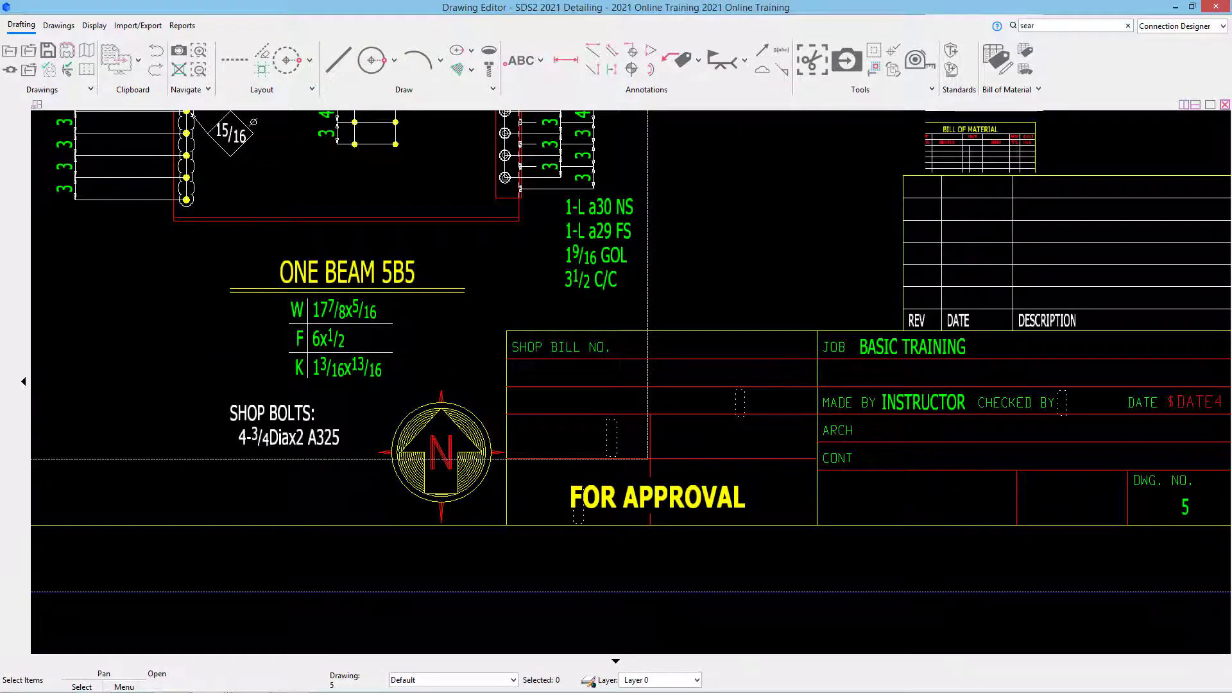
Start a search and replace in selected drawings and choose all detail sheets as its scope
click(931, 90)
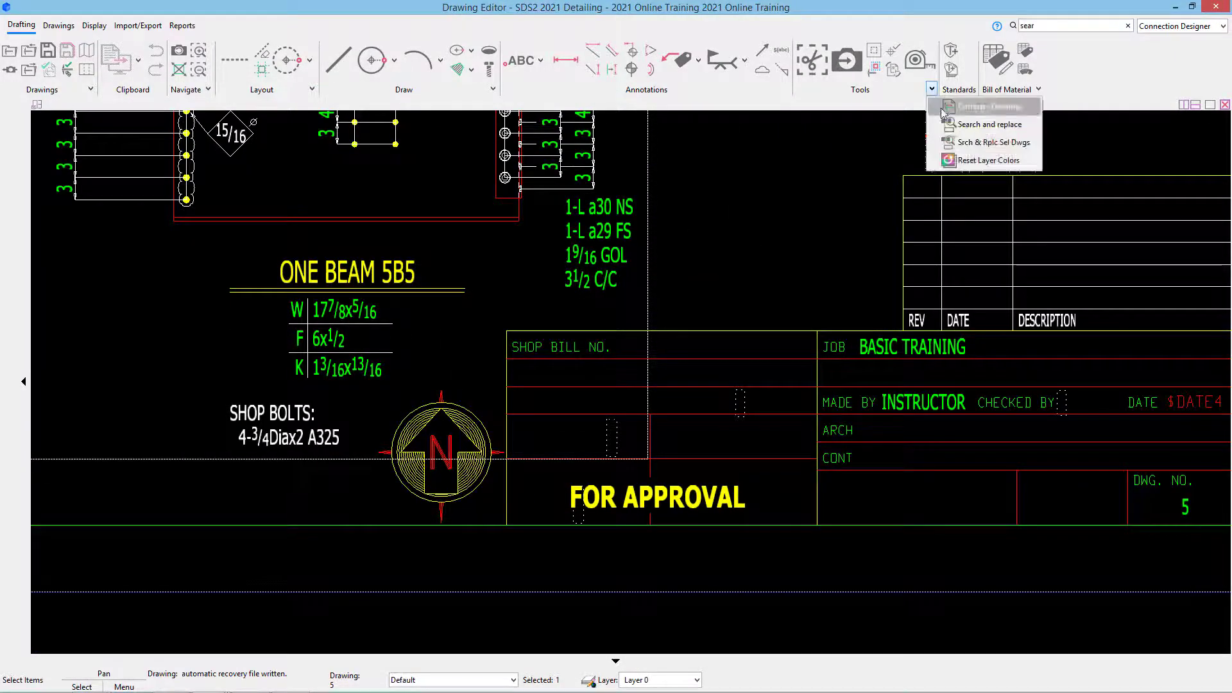
click(962, 142)
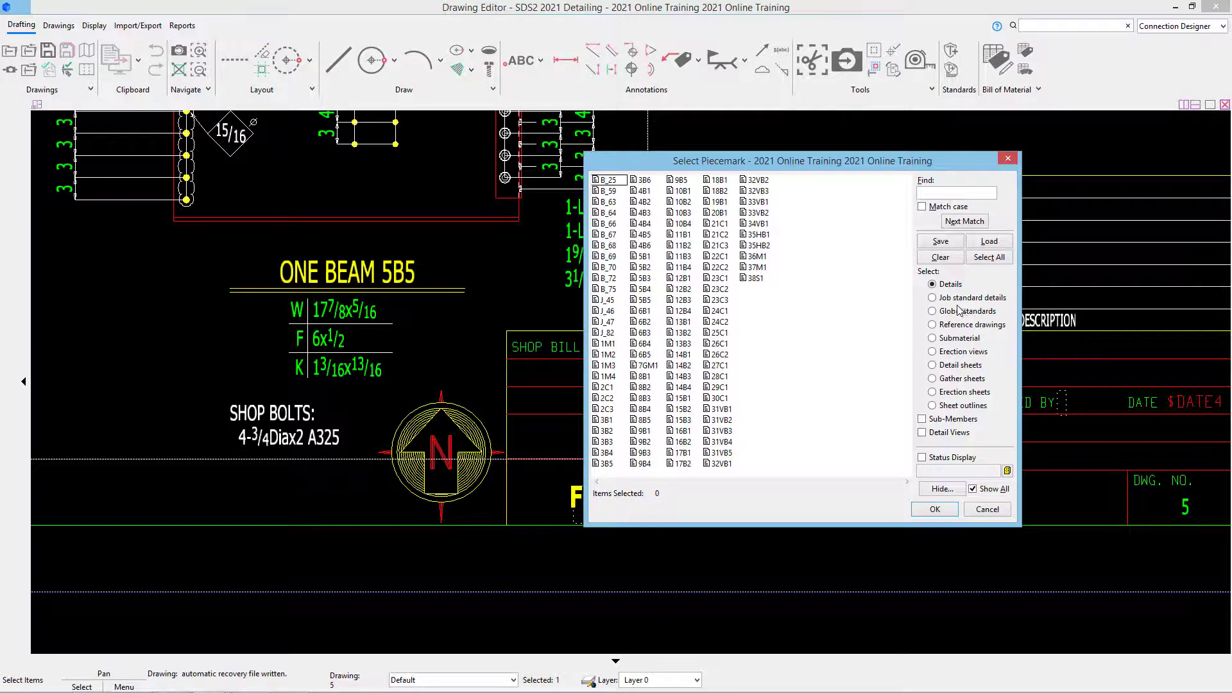
drag(698, 162, 378, 83)
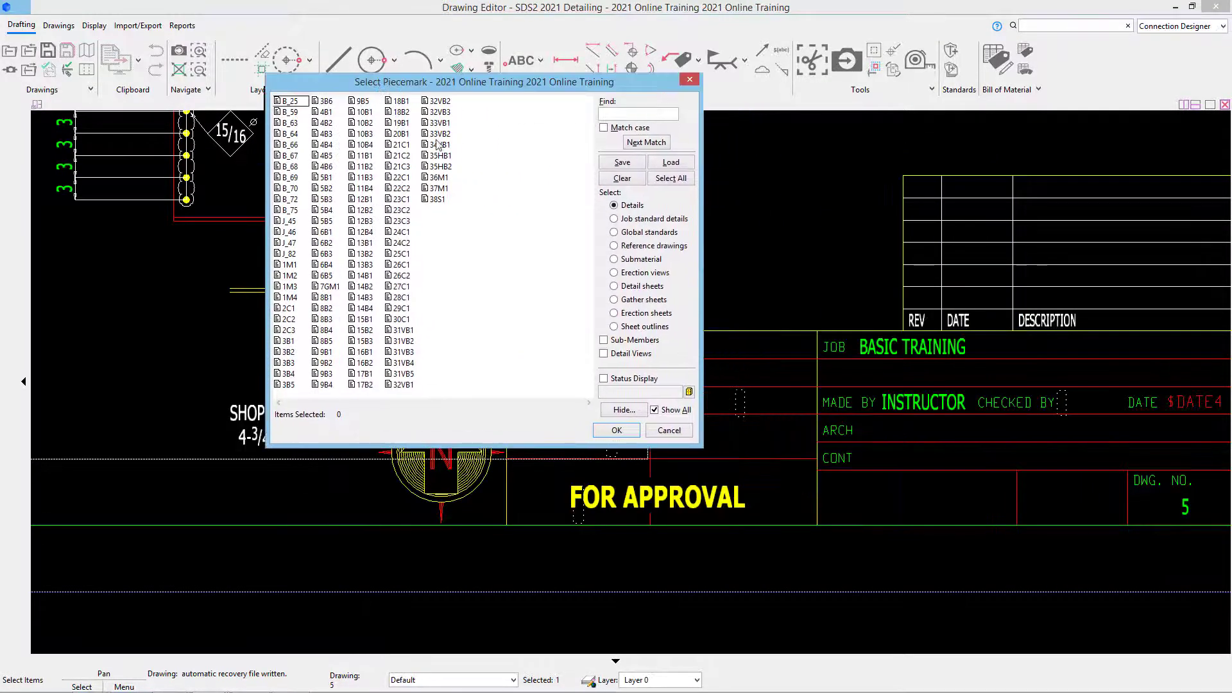
click(645, 287)
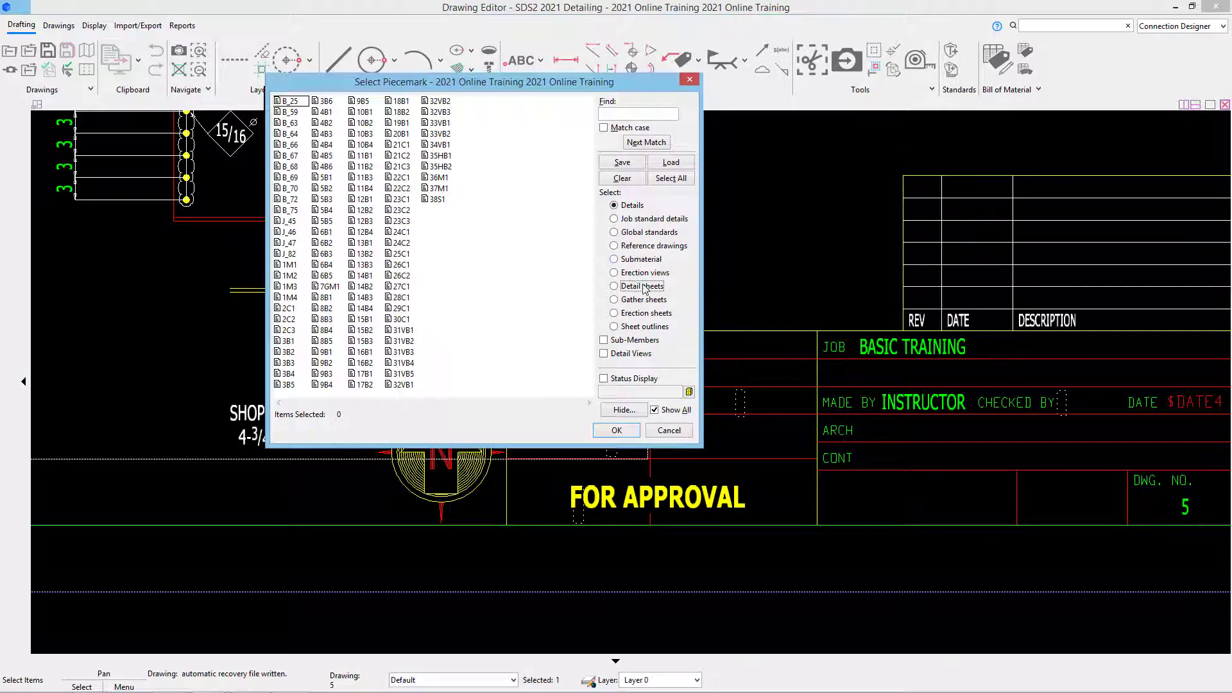
click(670, 179)
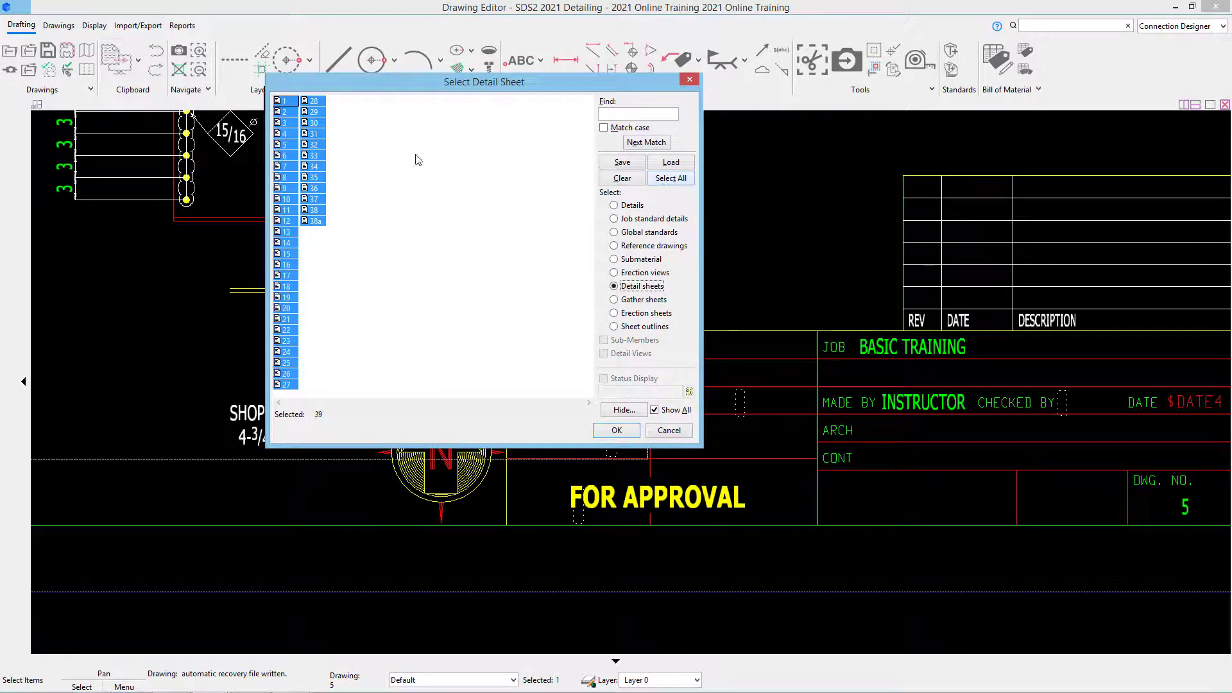
click(284, 144)
click(618, 436)
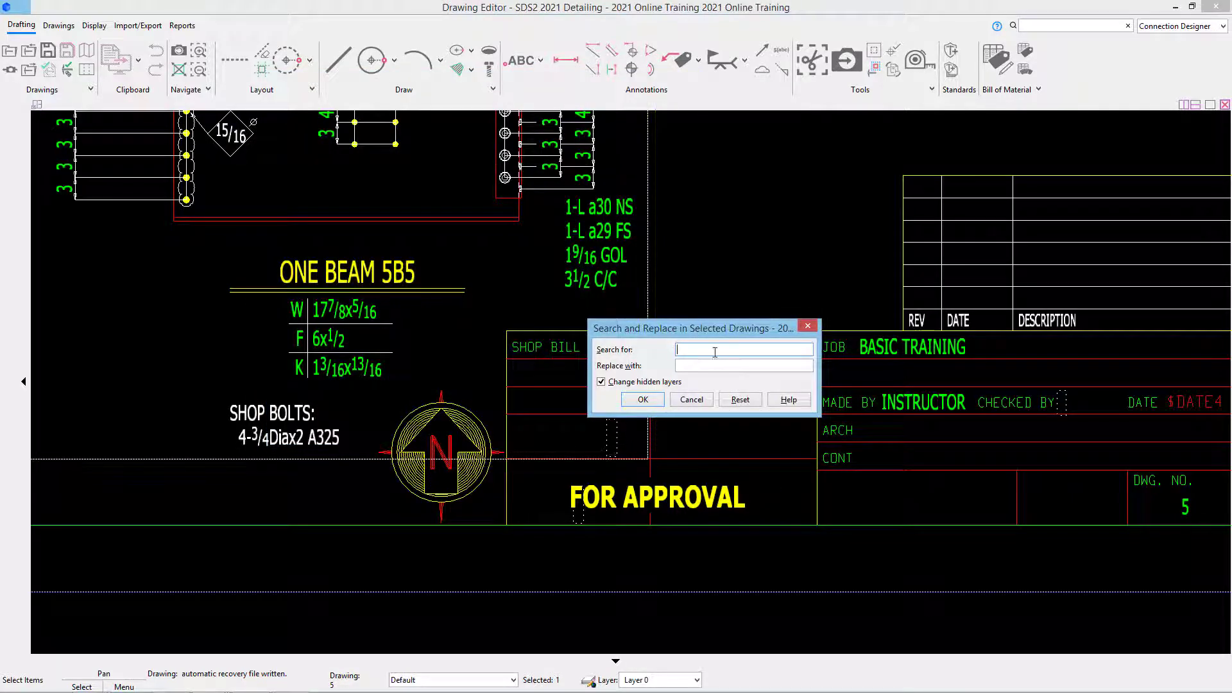
Search the chosen sheets for FOR APPROVAL and replace it with text beginning "FOR FA", with hidden layers included
text(FOR APPROVAL)
key(Tab)
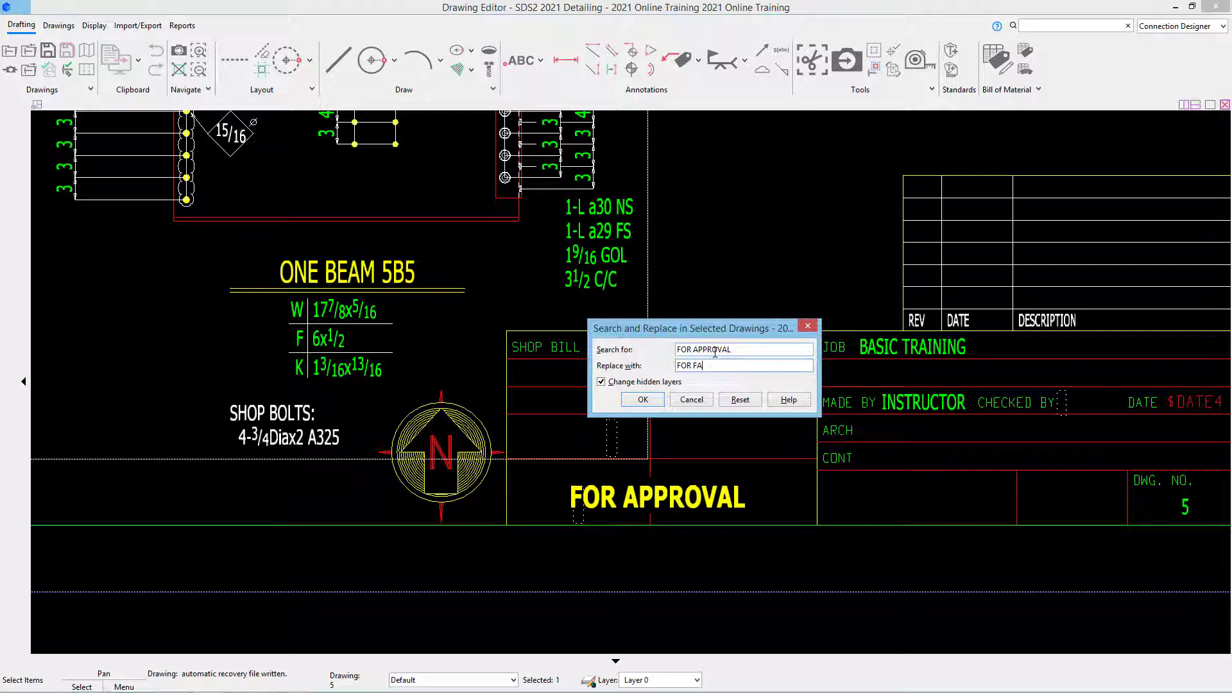
click(644, 404)
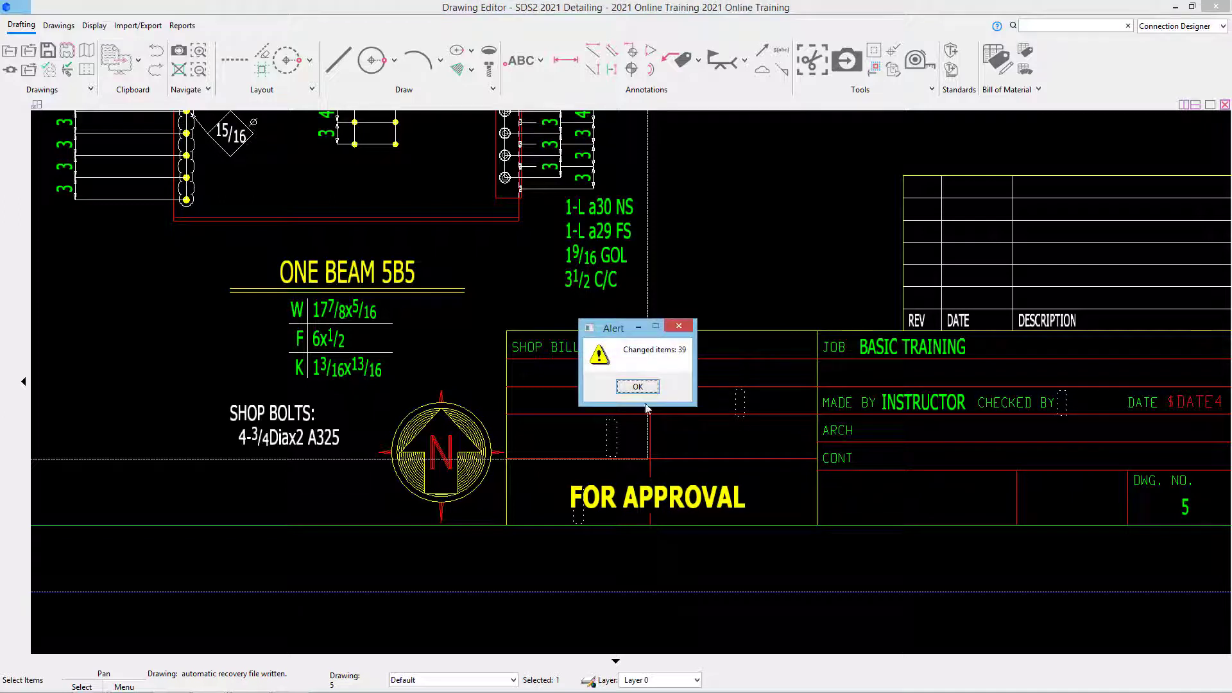
Change the FOR APPROVAL label in drawing 5's title block to FOR FAB
click(635, 387)
double_click(711, 503)
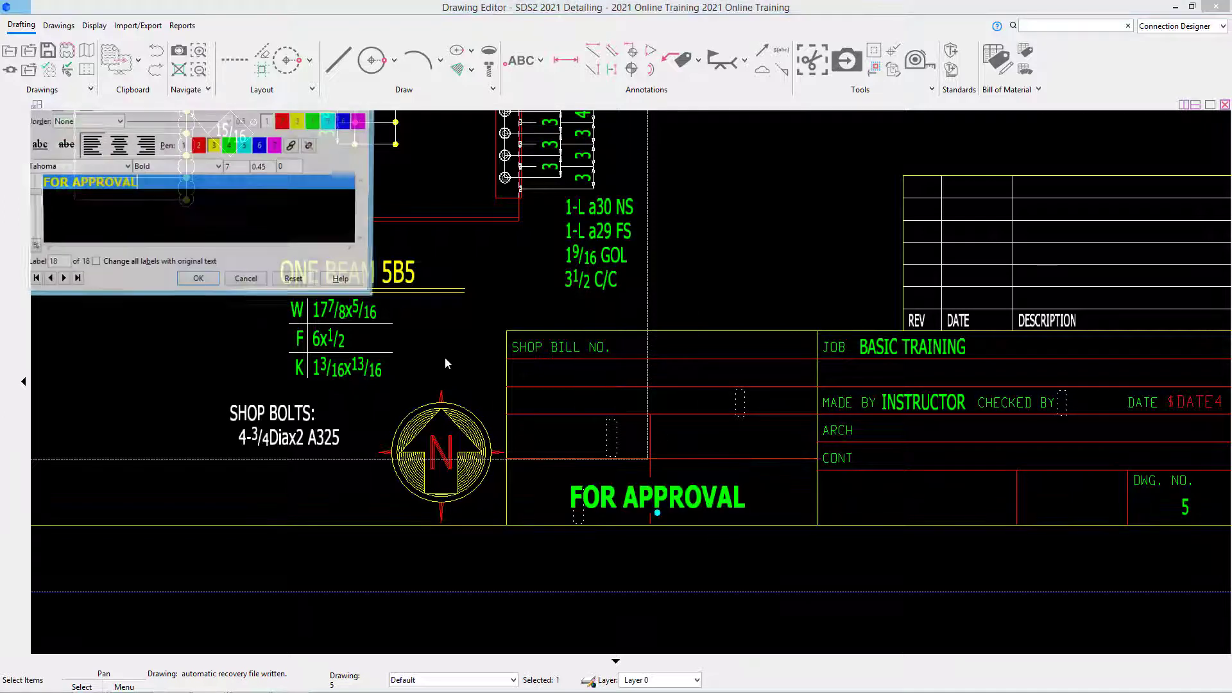
double_click(74, 184)
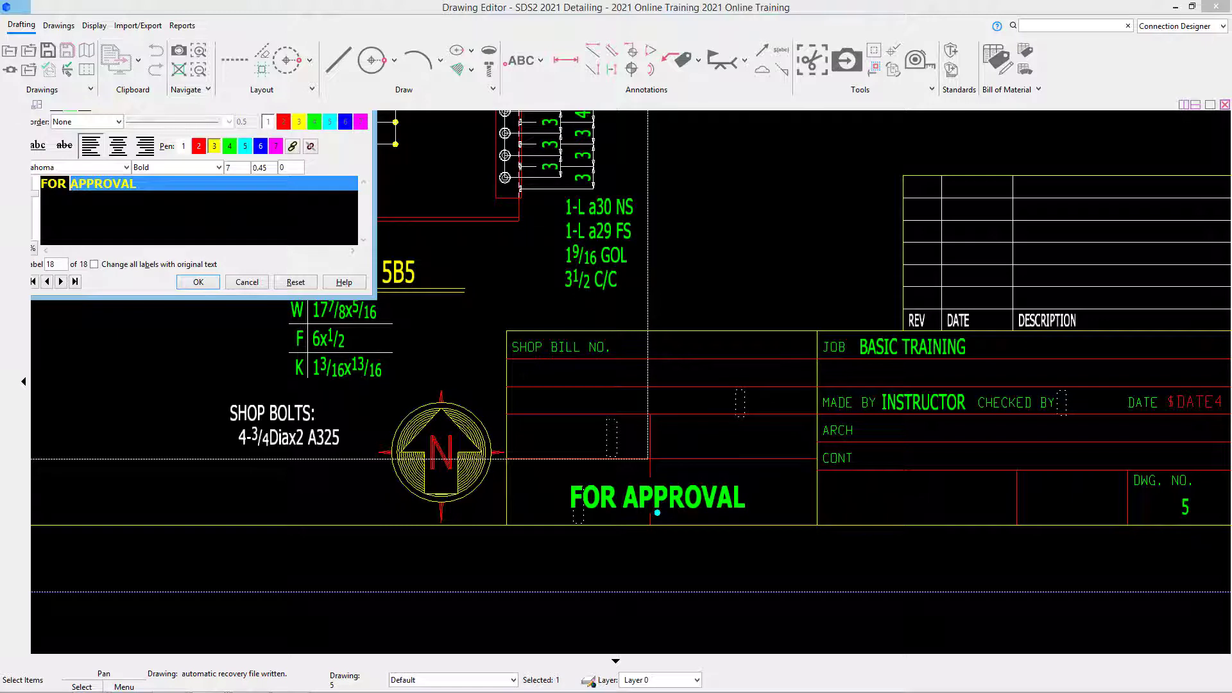
text(FAB)
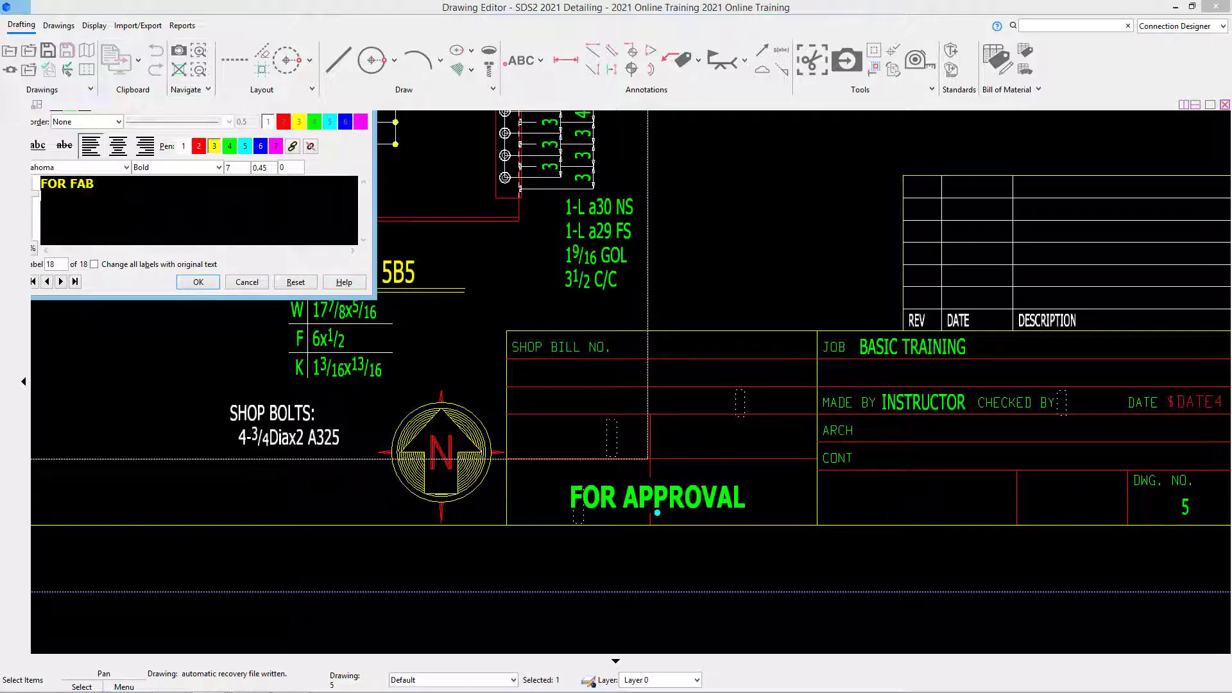
click(198, 282)
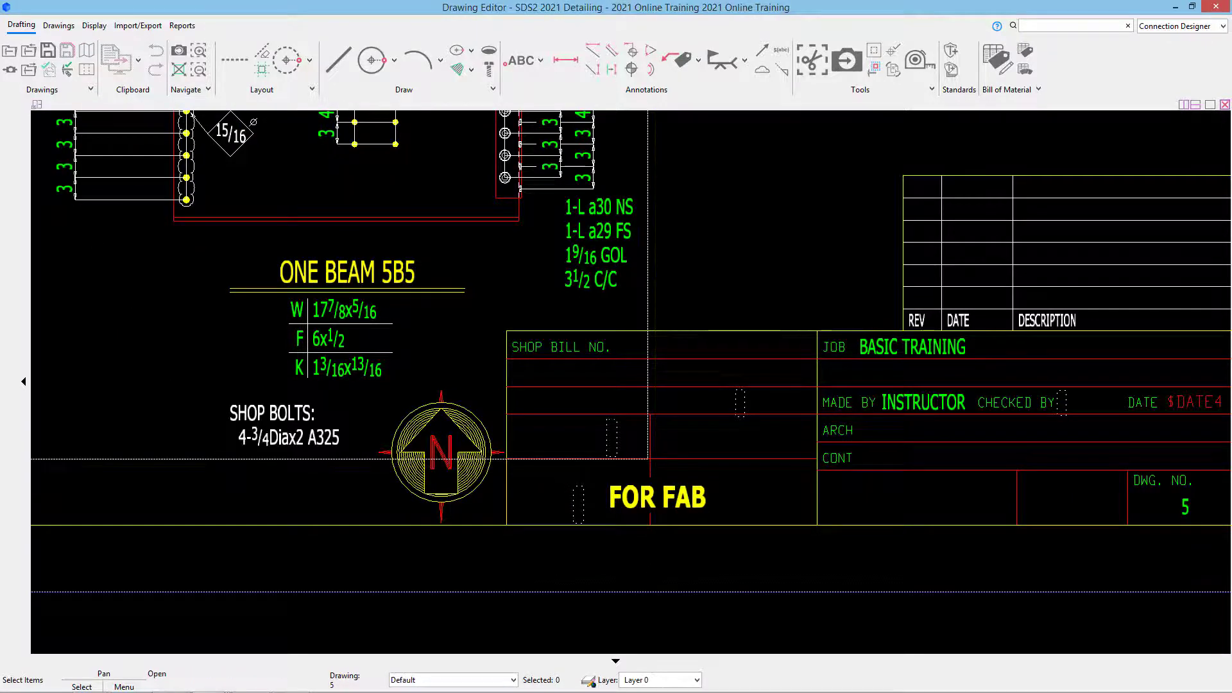
Save the changes to drawing 5 and page on through the detail sheets to sheet 10, checking their title block labels
click(28, 50)
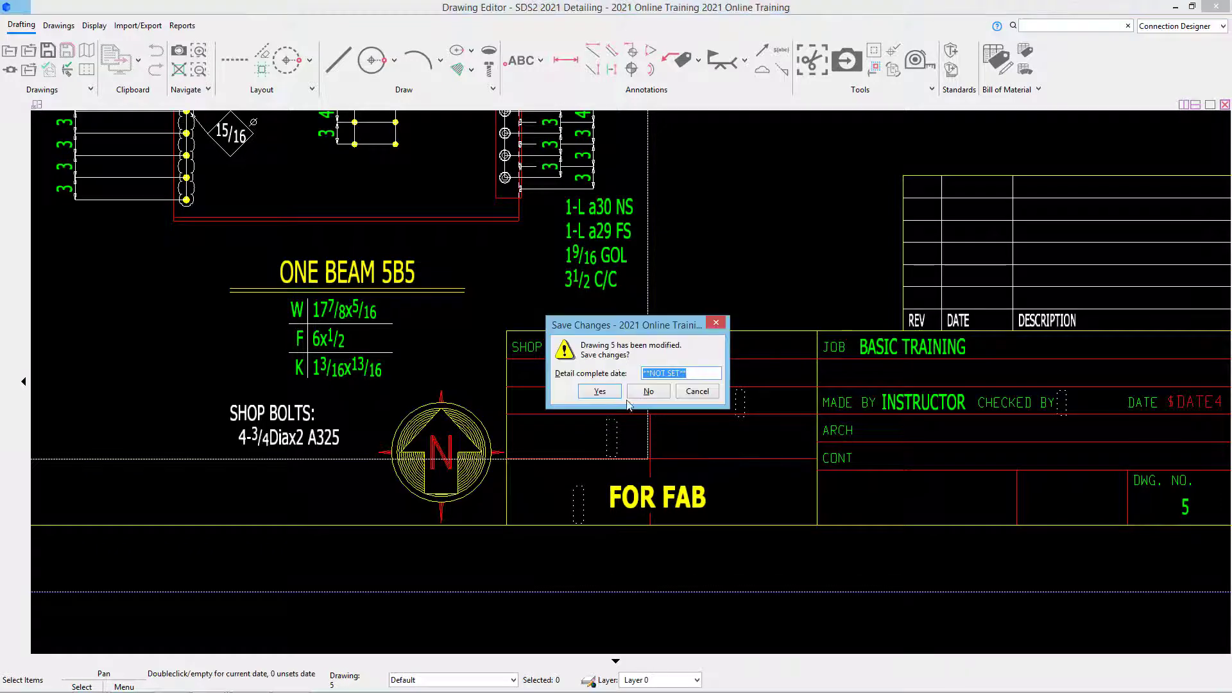
click(609, 391)
key(Page_Down)
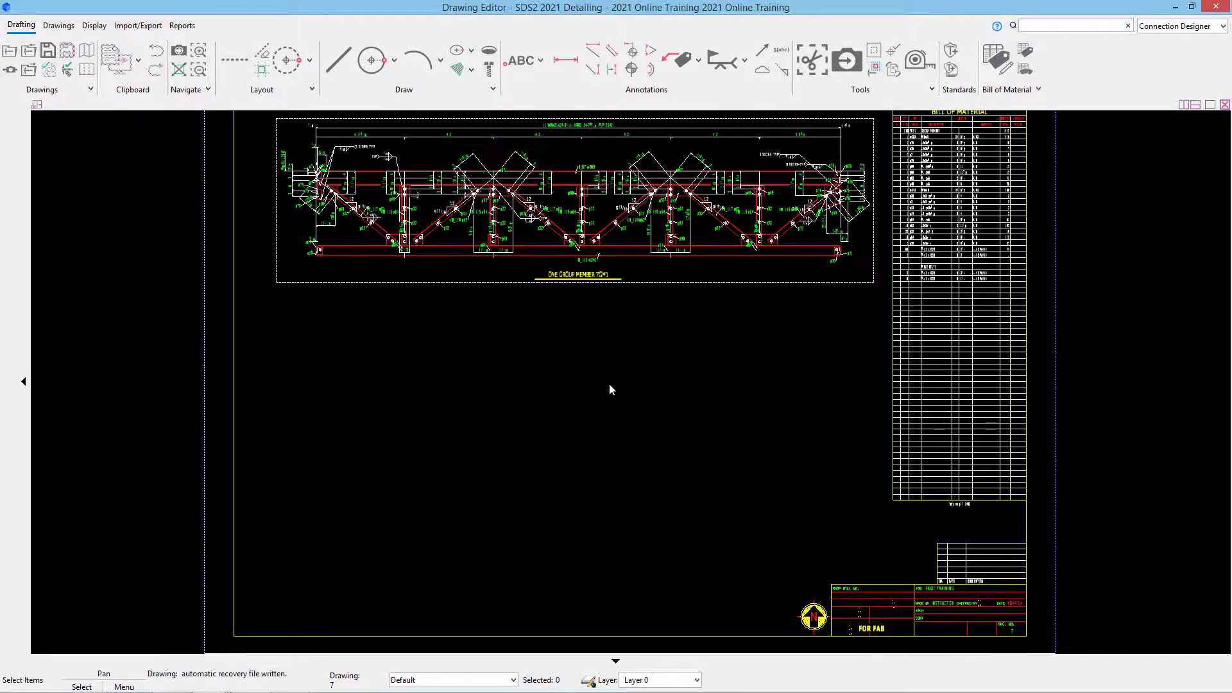
key(Page_Down)
key(Page_Down)
key(Page_Down)
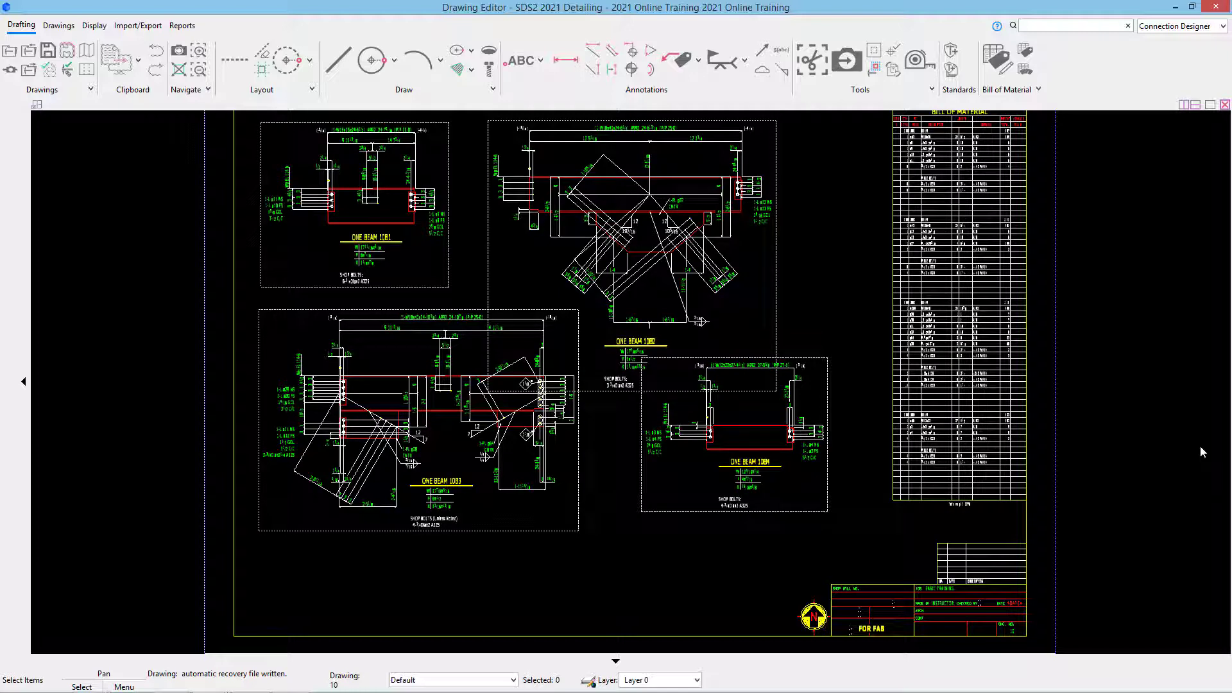
Leave the current drawing and open detail sheet 1
text(sear)
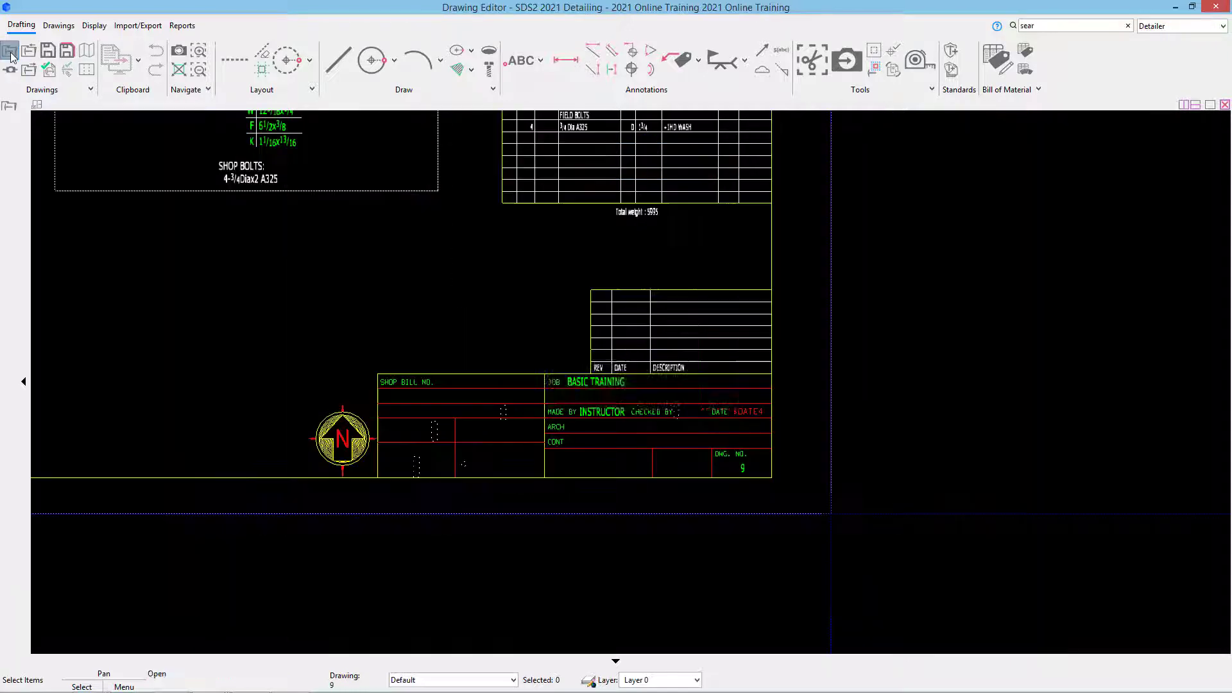
click(11, 53)
click(608, 395)
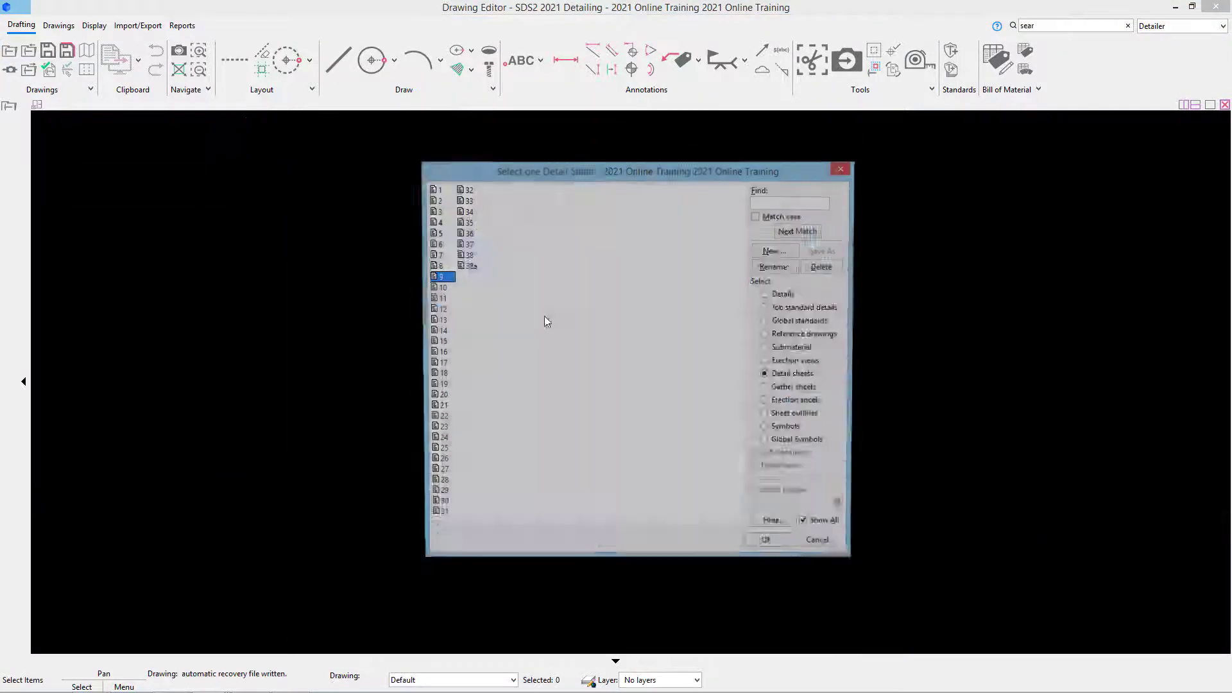
double_click(438, 190)
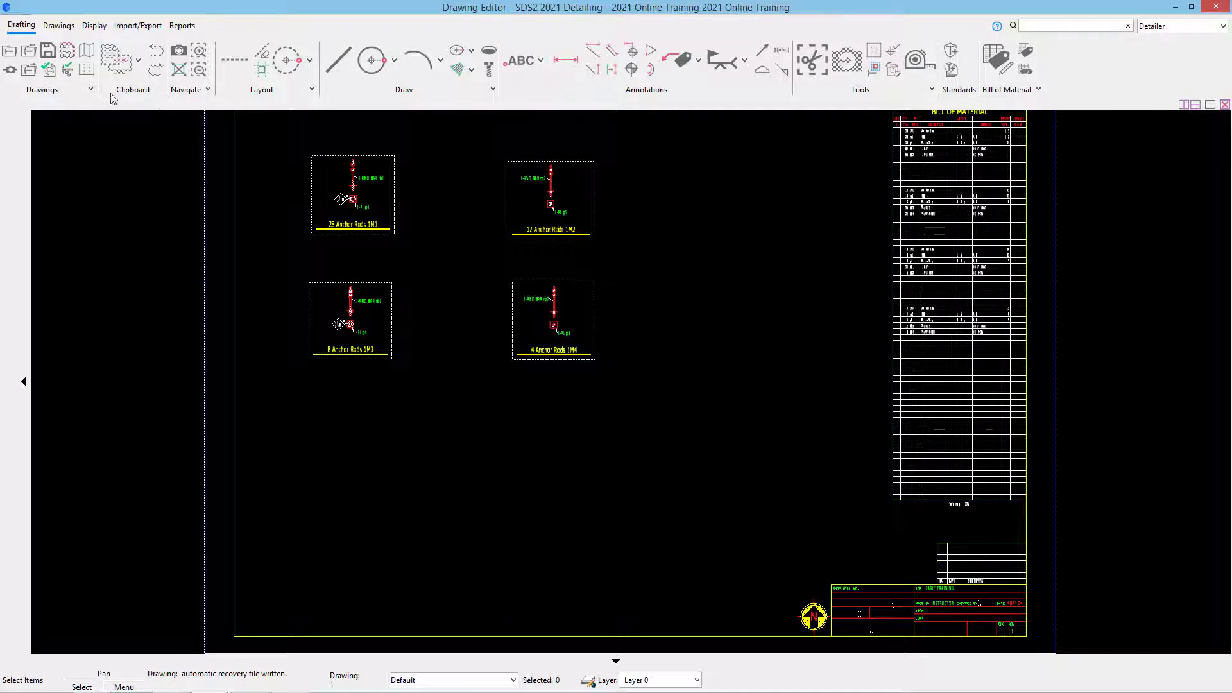
Add revision A to sheet 1 with the date Jan 21 2021 and the description FOR APPROVAL
click(58, 26)
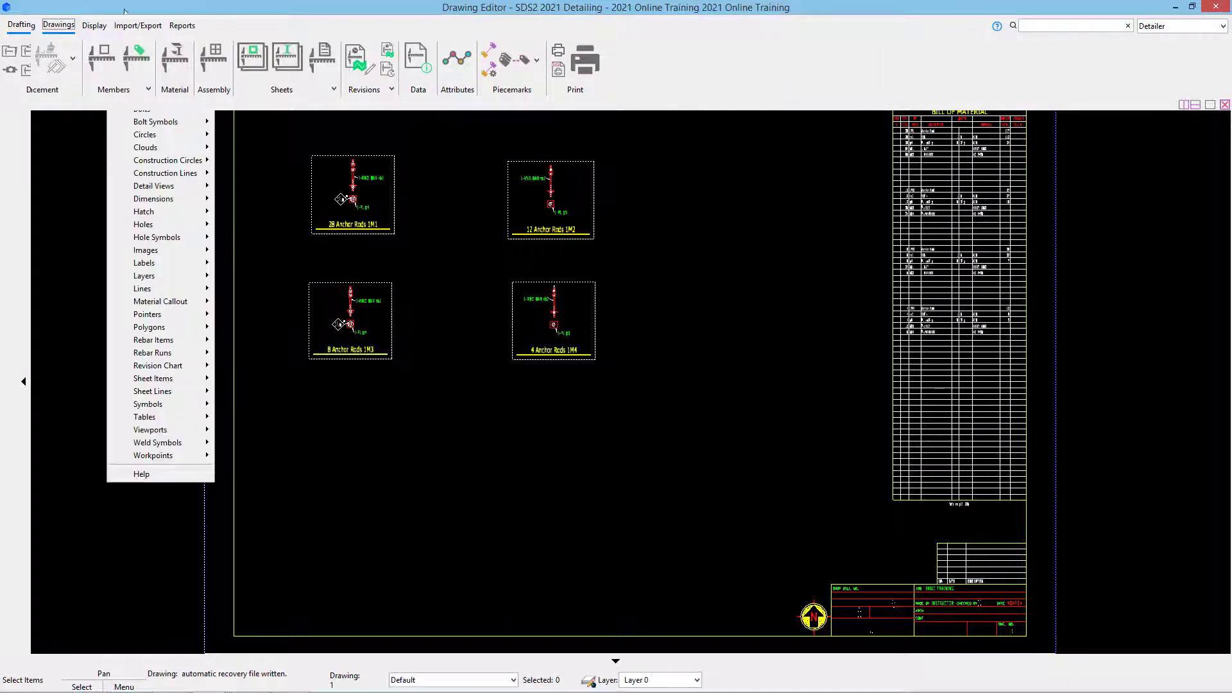
mouse_move(200, 380)
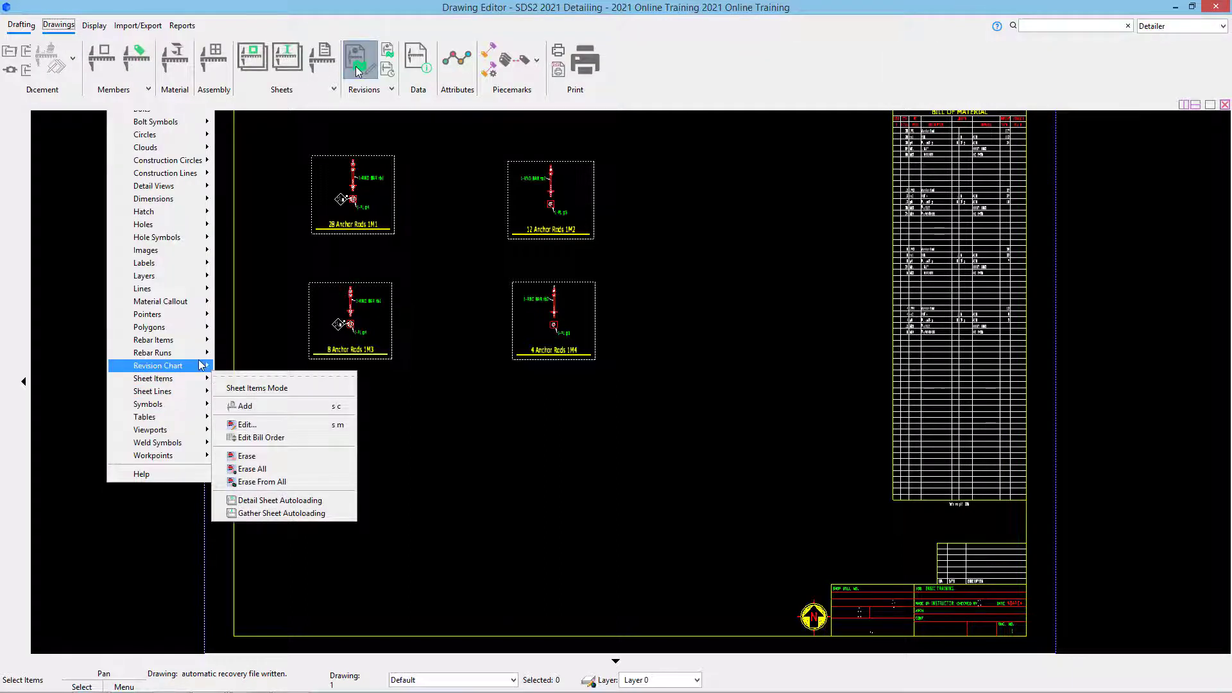
click(243, 378)
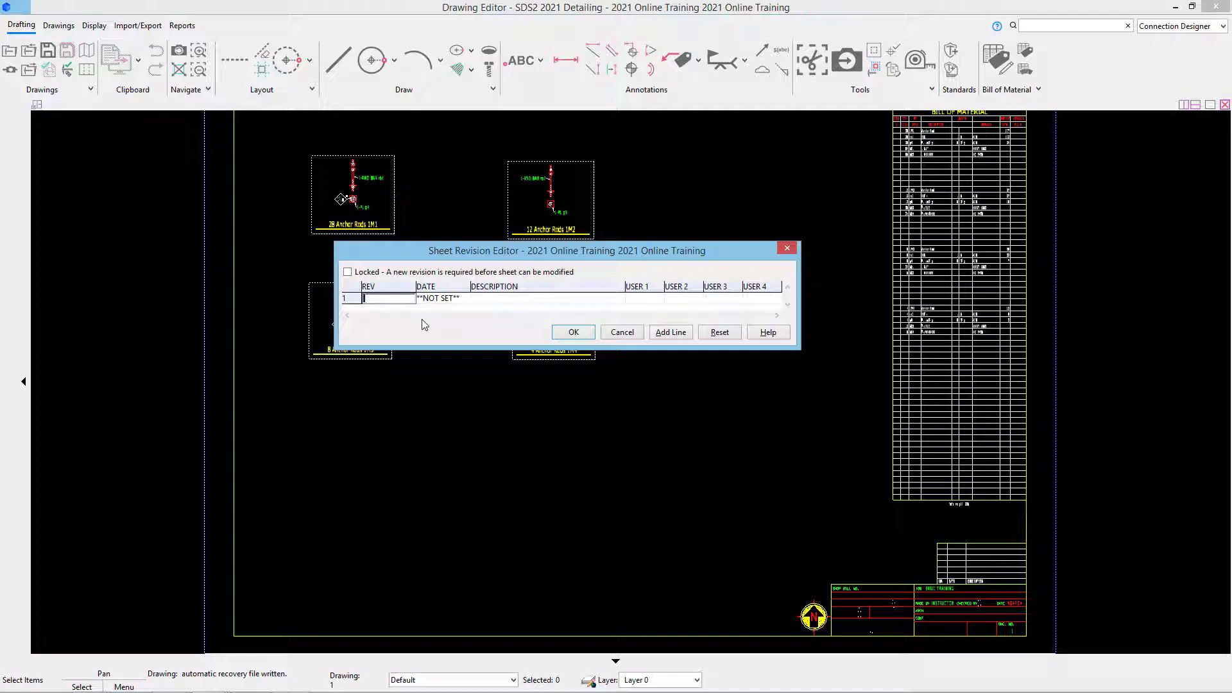
text(A)
key(Tab)
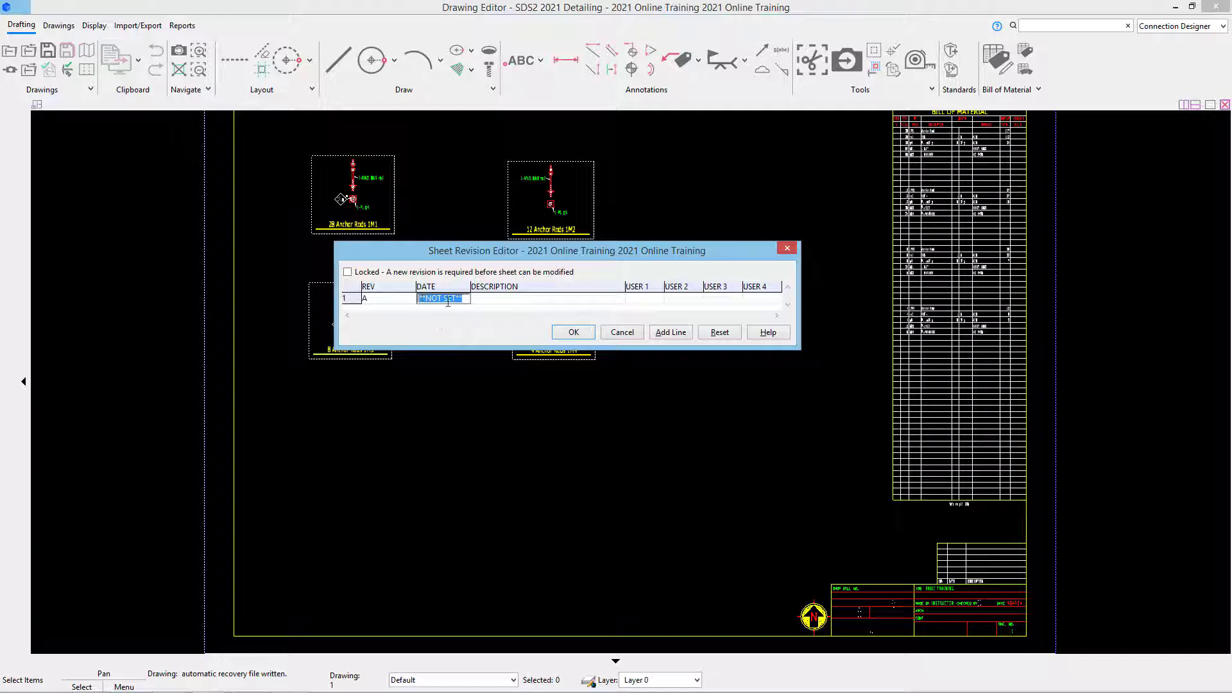
click(448, 301)
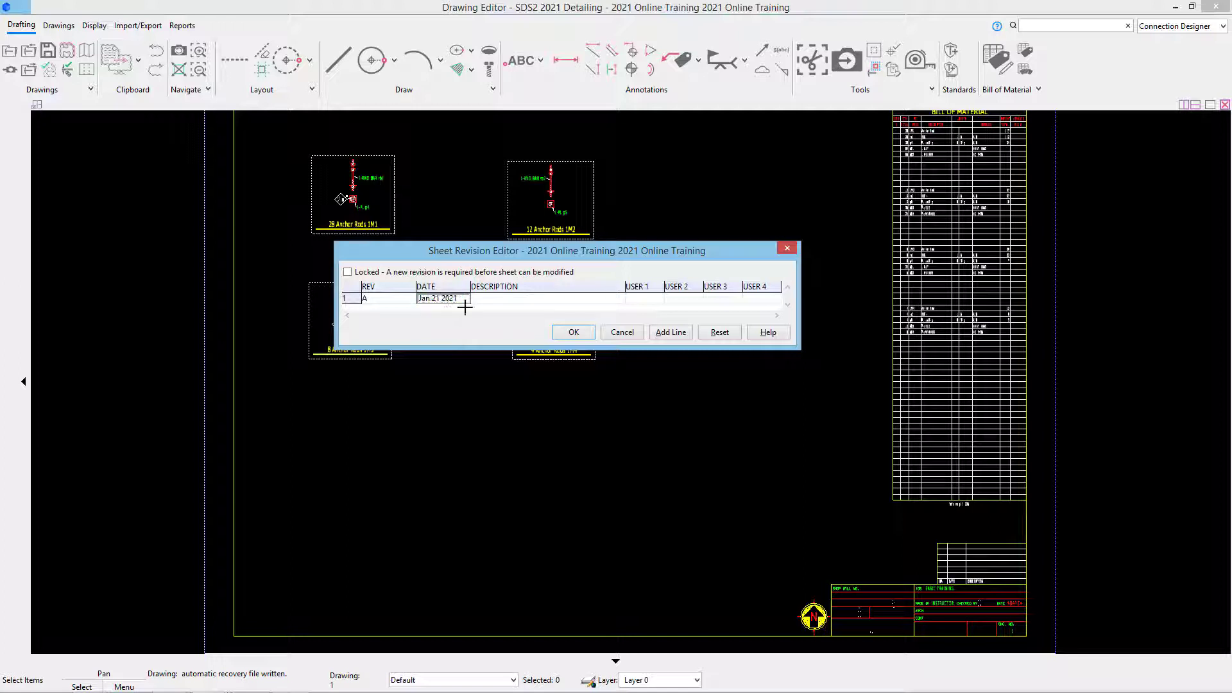
click(510, 303)
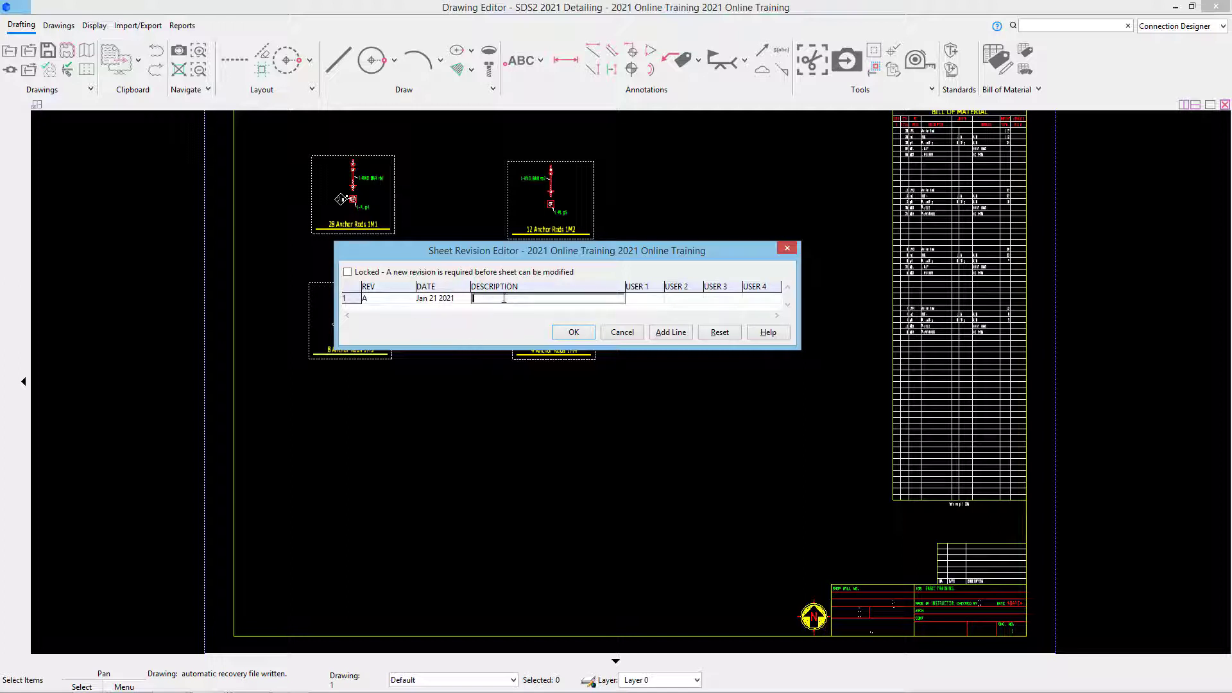
text(FOR APPROVAL)
click(651, 299)
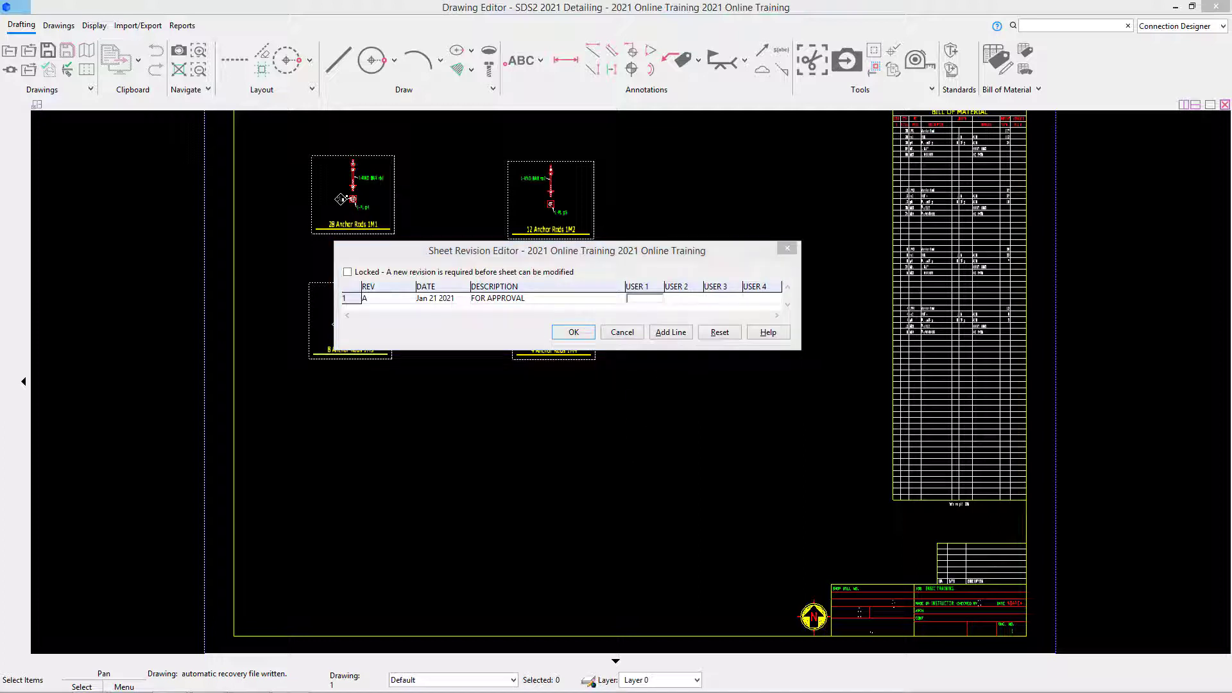
click(573, 332)
Inspect the revision chart on sheet 1, and clear revision A's number, date and description in the sheet revision editor
scroll(895, 587, up, 6)
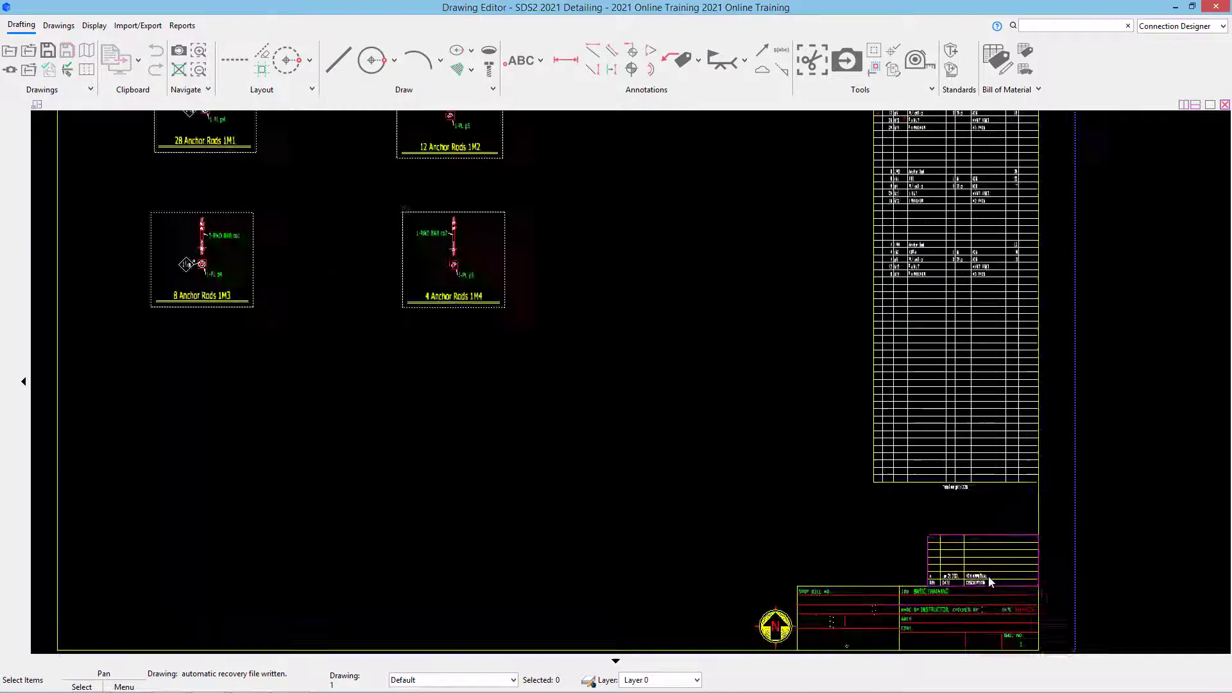
middle_drag(895, 587, 536, 426)
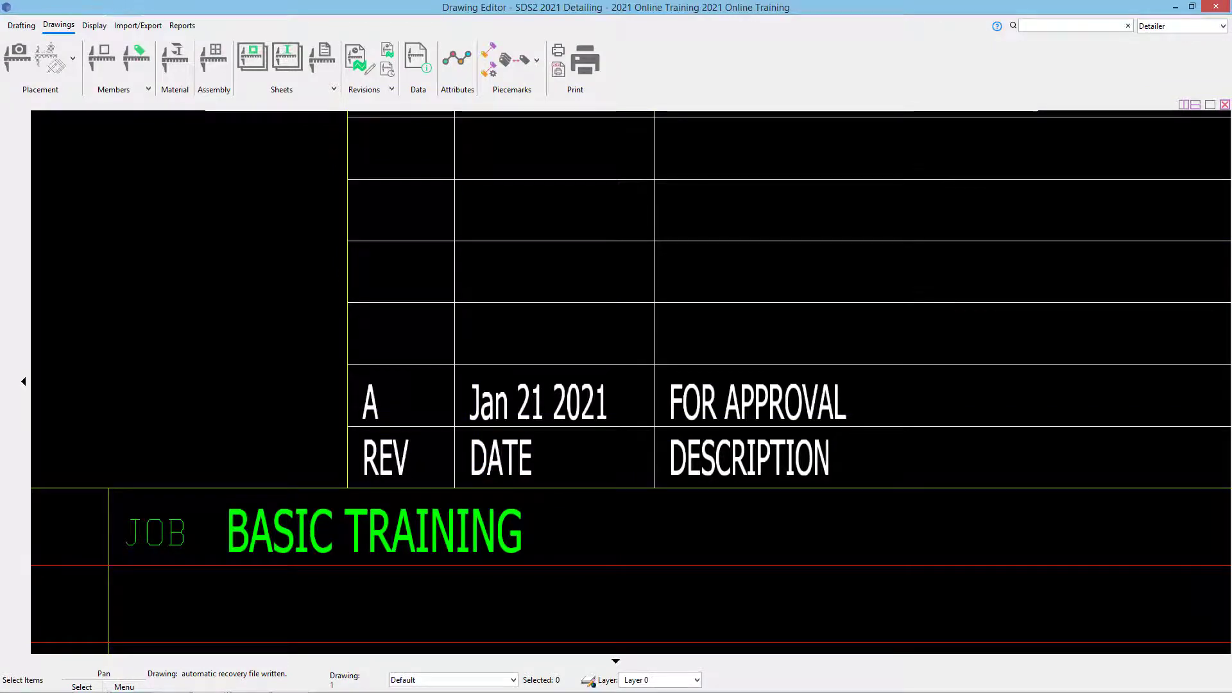
click(357, 63)
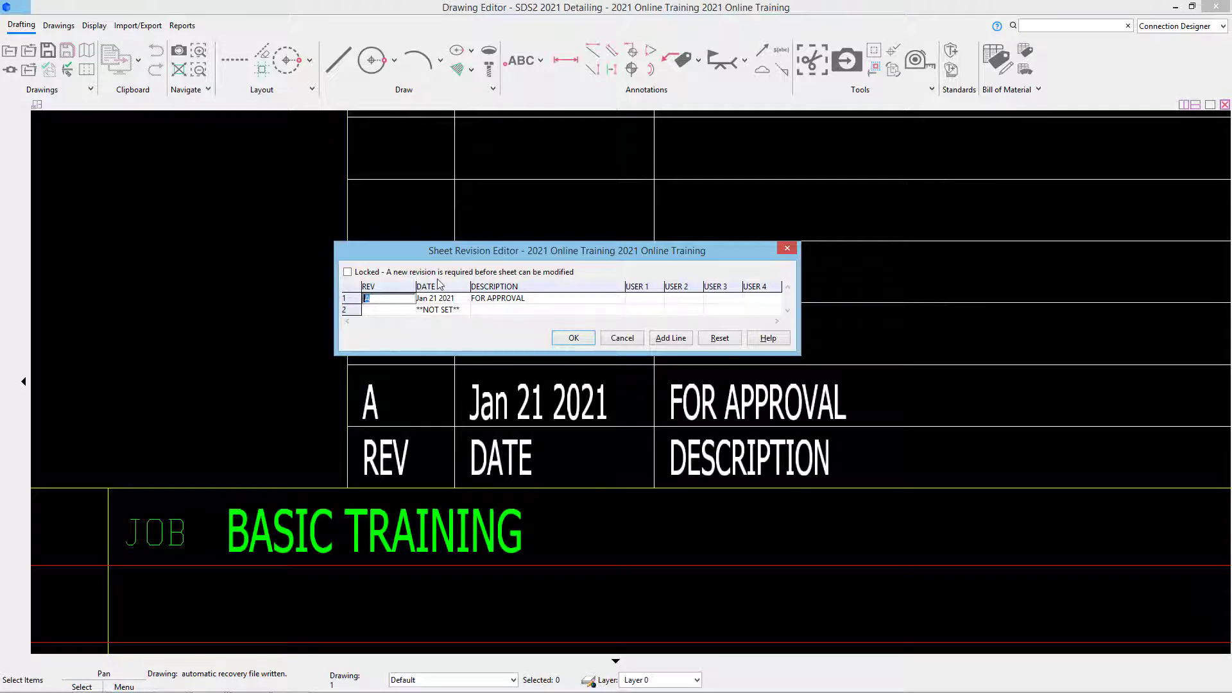
key(Delete)
key(Tab)
key(Delete)
key(Tab)
key(Delete)
key(Tab)
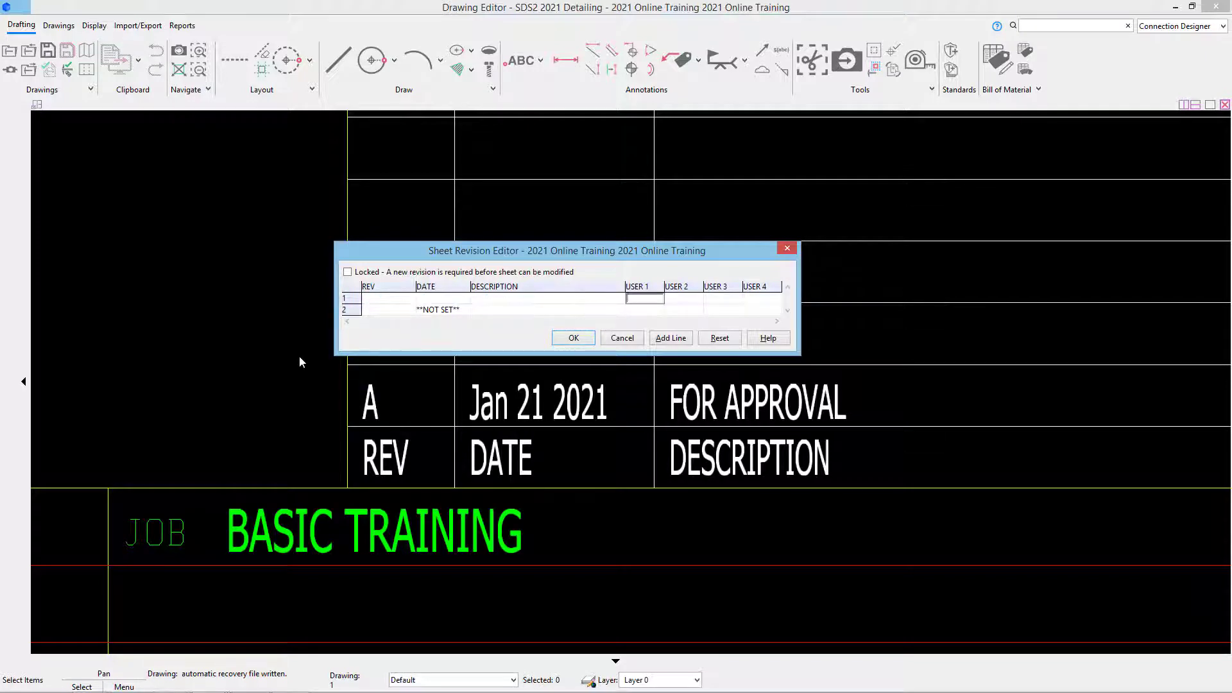
key(Return)
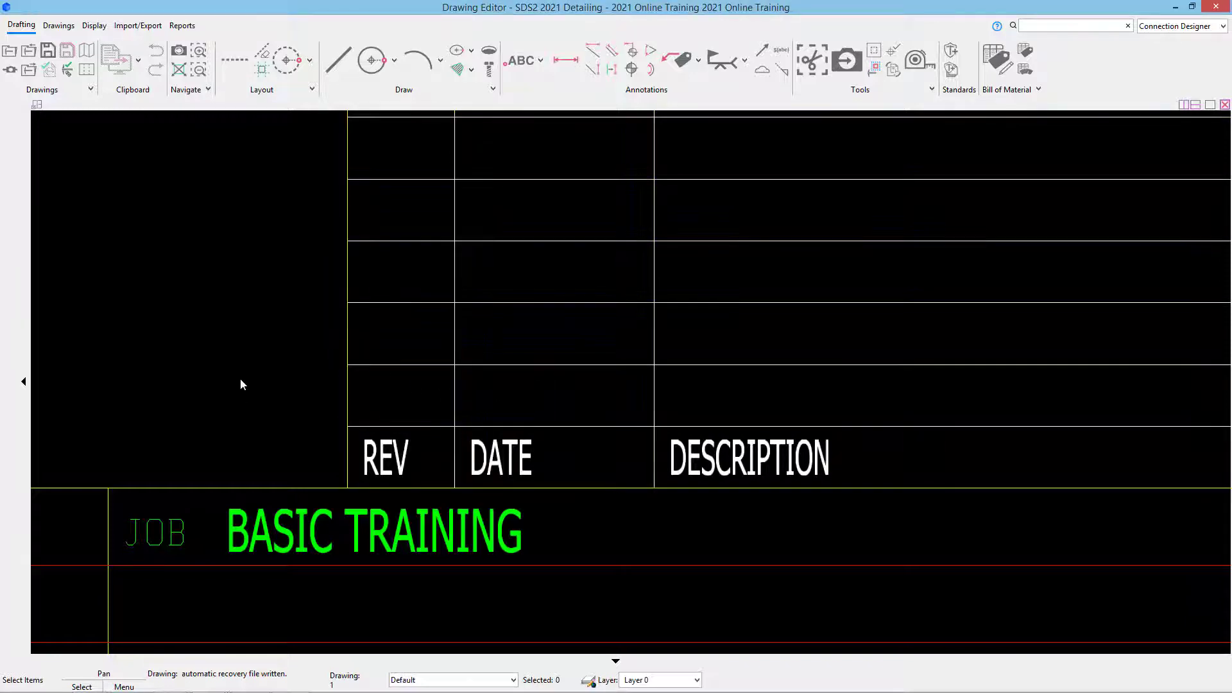
Start incrementing sheet revisions and choose all detail sheets from 1 to 38a
scroll(228, 381, down, 5)
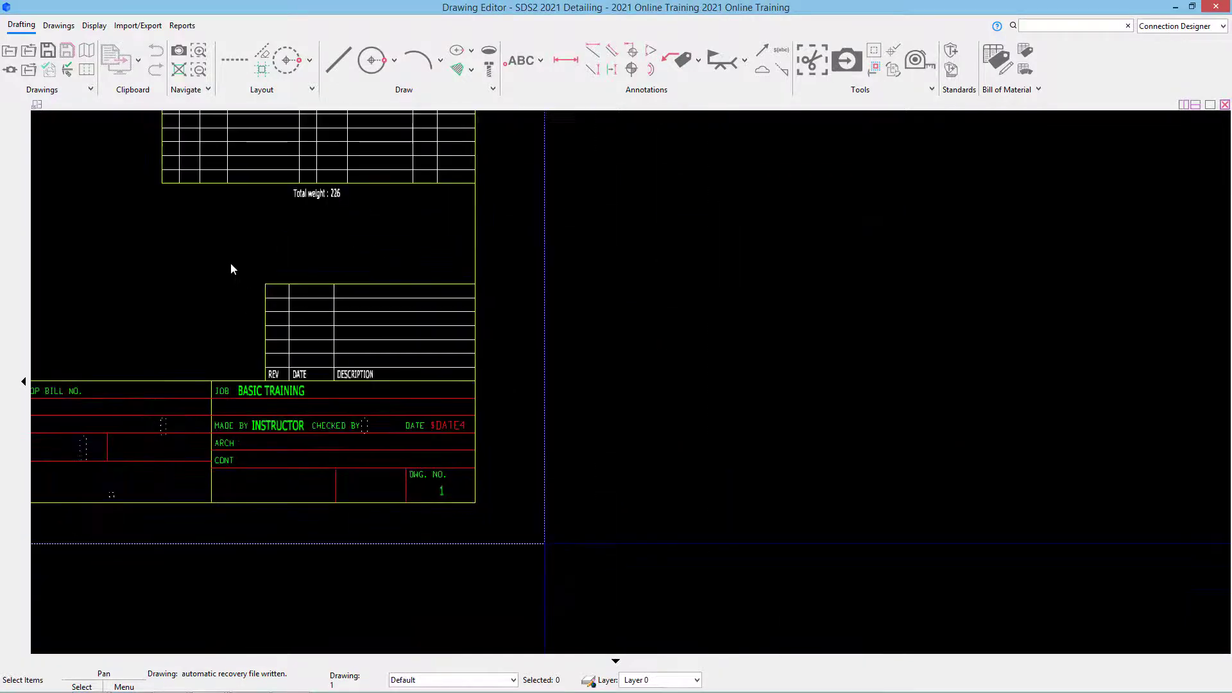
scroll(226, 262, down, 1)
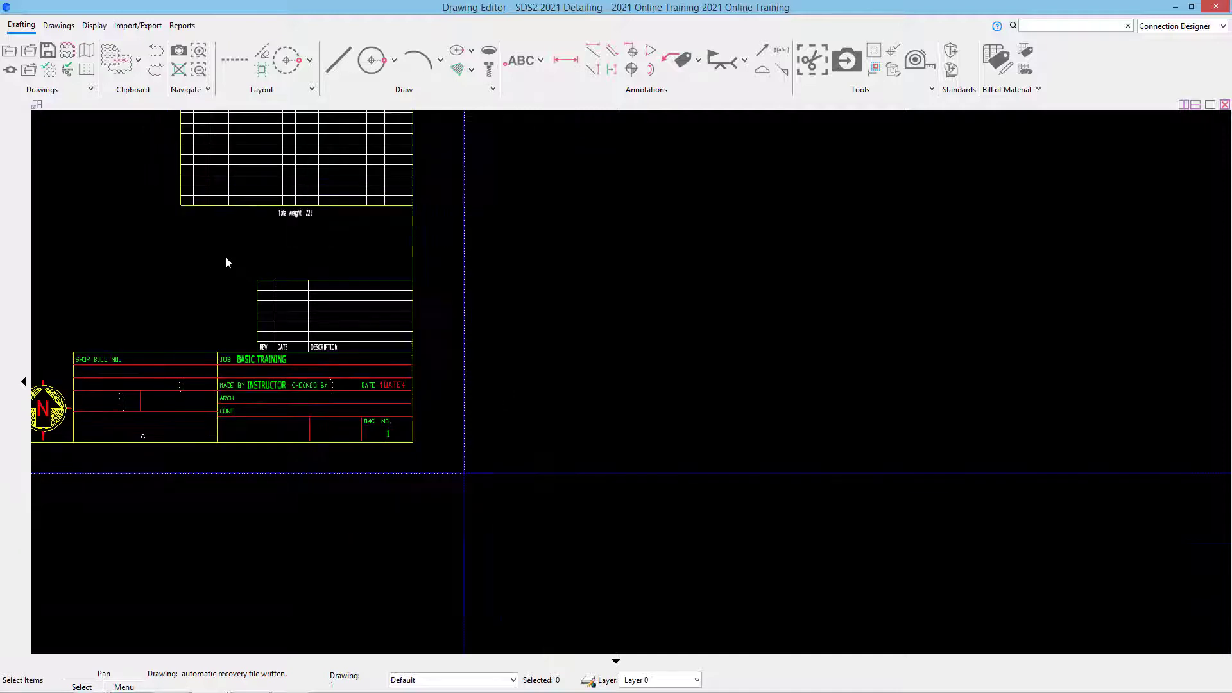
mouse_move(218, 266)
middle_down()
mouse_move(478, 283)
mouse_move(485, 301)
middle_up()
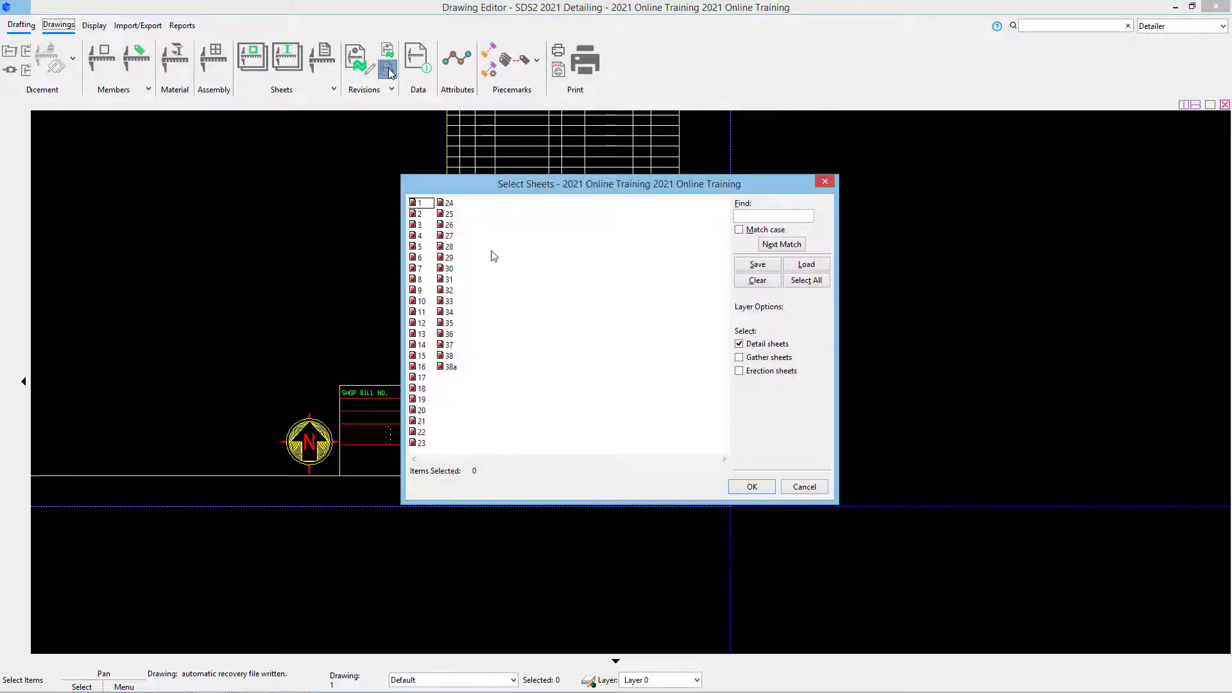
drag(421, 204, 514, 346)
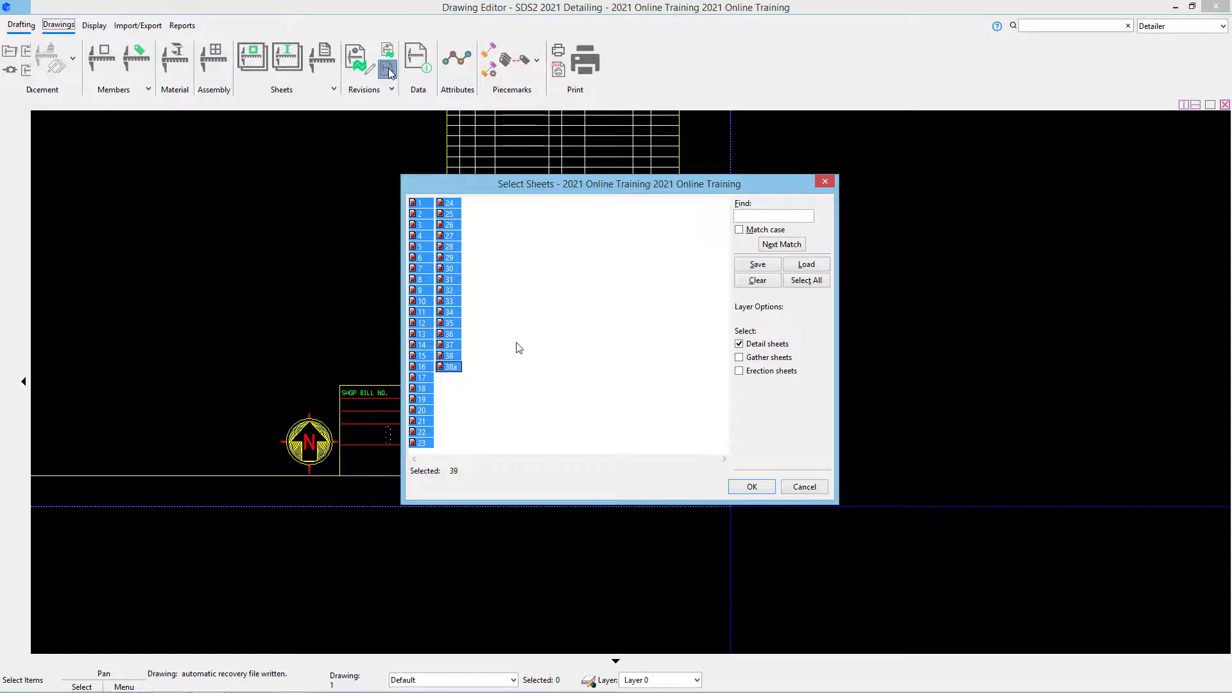
click(751, 486)
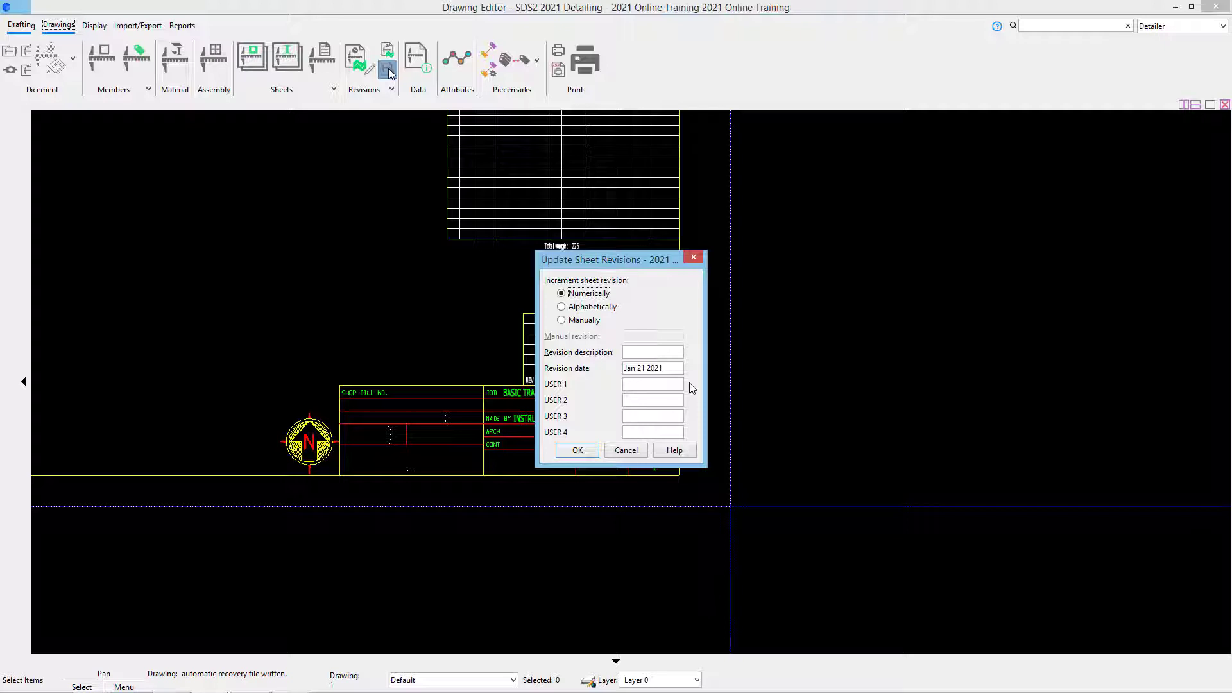
Increment the selected sheets' revisions numerically with the description FOR APPROVAL and the date Jan 21 2021
click(654, 351)
text(FOR APPROVAL)
click(578, 450)
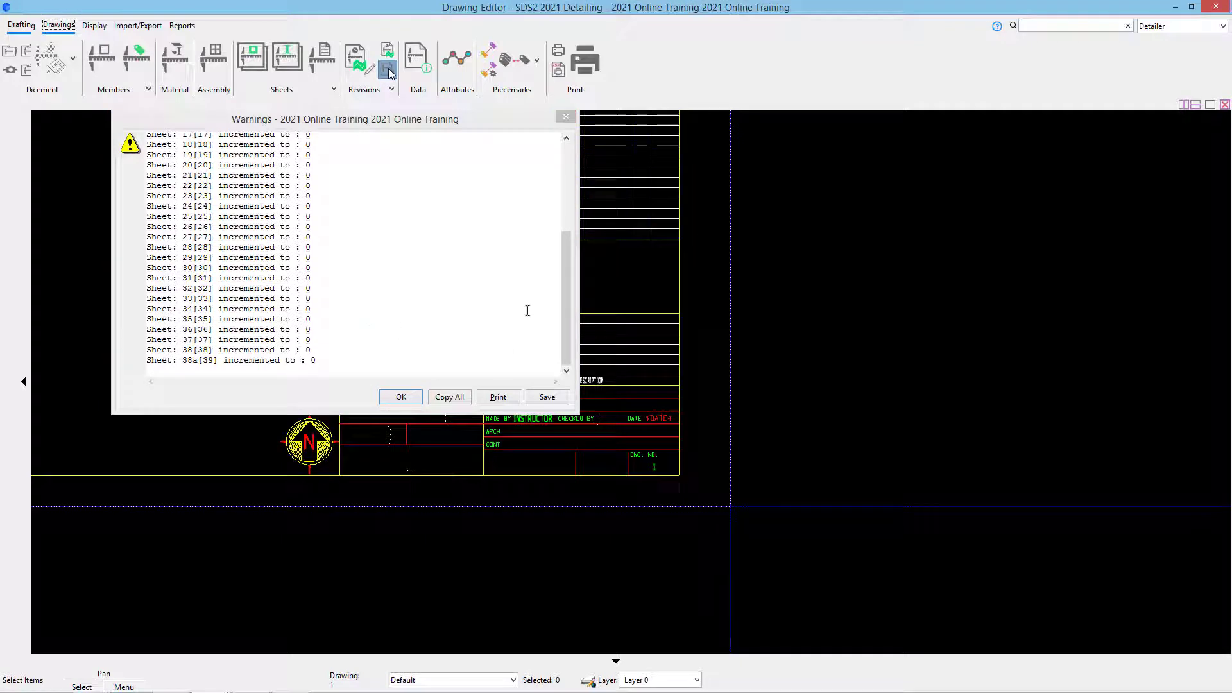
mouse_move(565, 294)
mouse_down()
mouse_move(573, 200)
mouse_move(567, 278)
mouse_up()
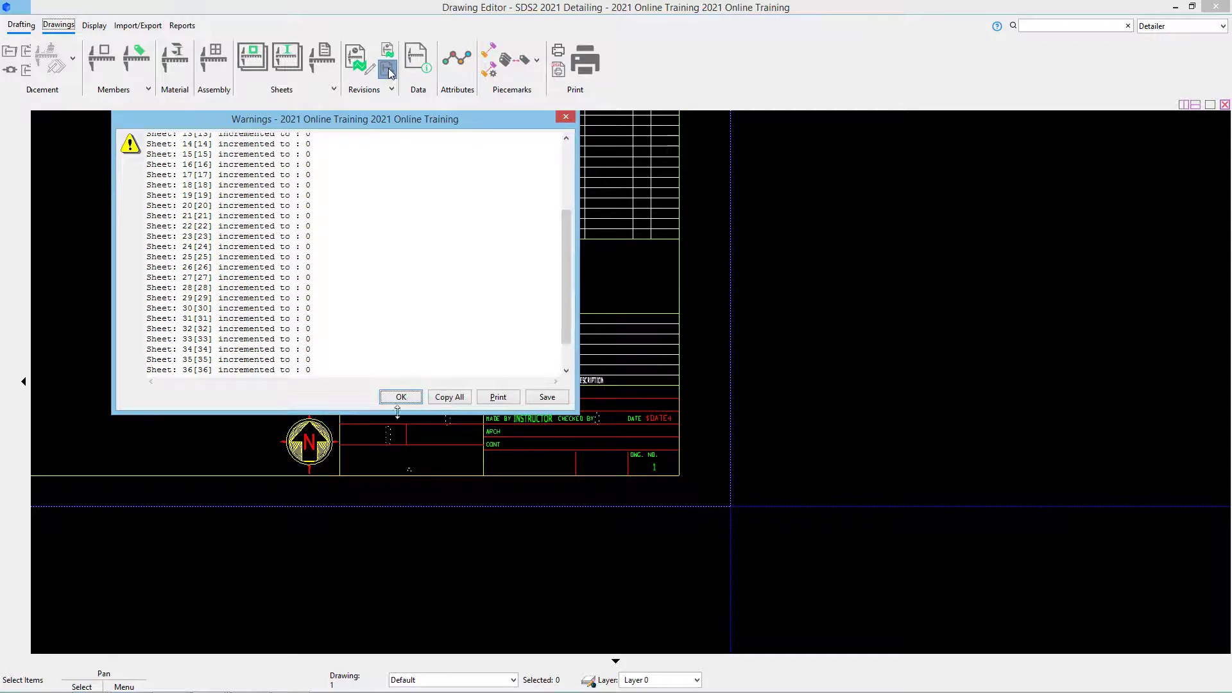
click(401, 398)
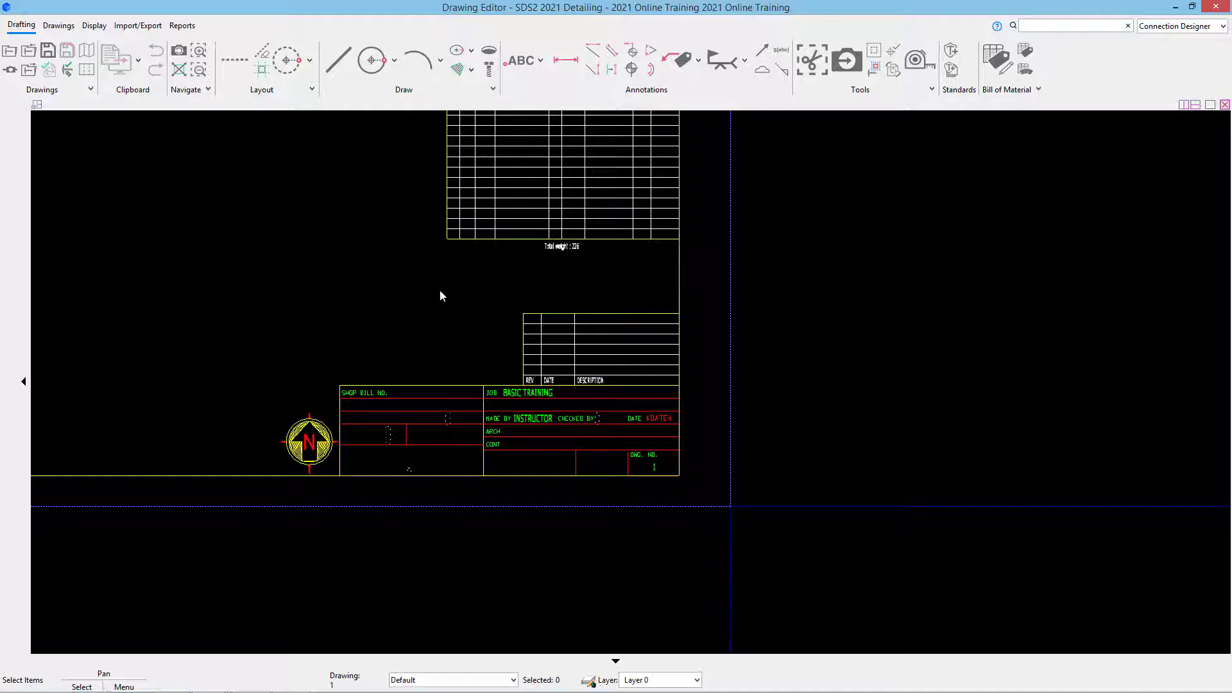
Page to detail sheet 3 and examine the entry in the revision chart above its title block
key(Page_Down)
key(Page_Up)
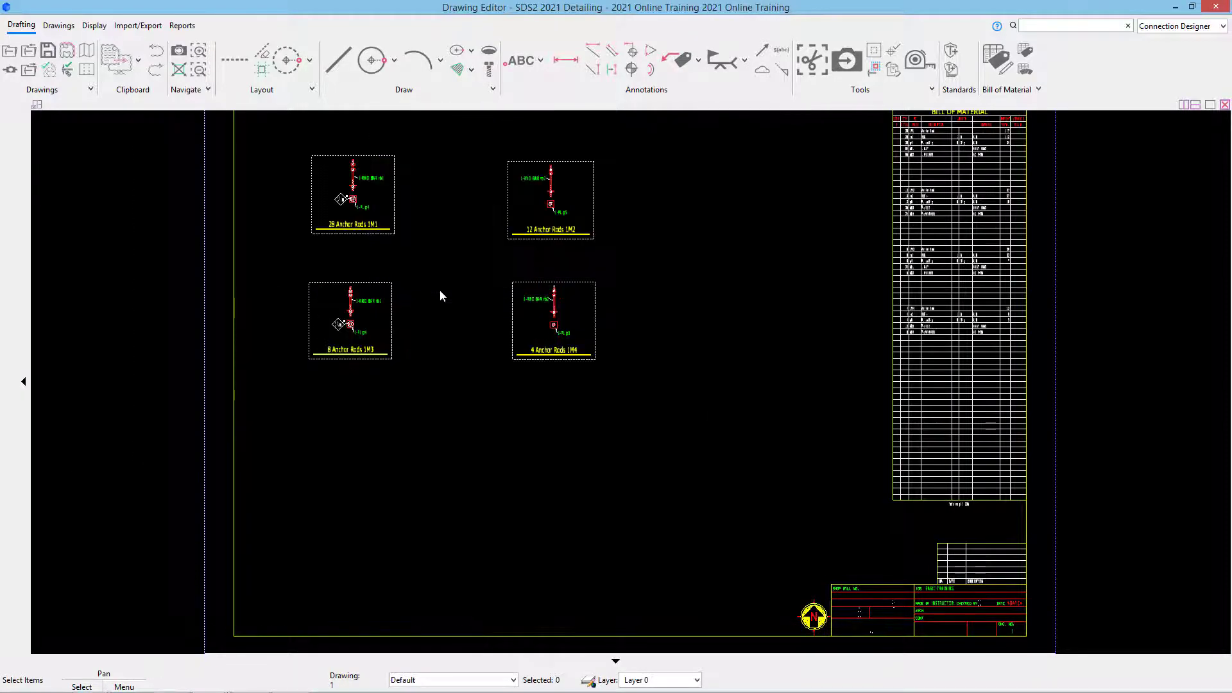
key(Page_Down)
key(Page_Down)
scroll(837, 539, up, 3)
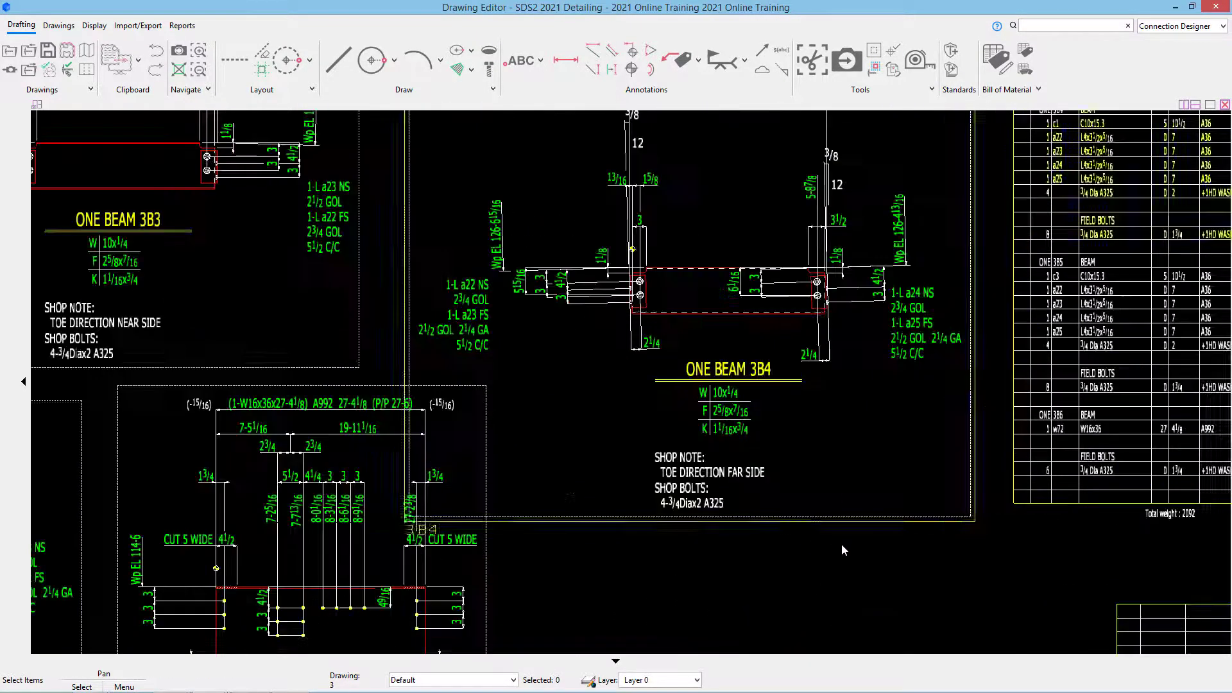
scroll(991, 599, up, 3)
middle_drag(991, 598, 283, 120)
scroll(285, 120, up, 3)
middle_drag(667, 330, 308, 272)
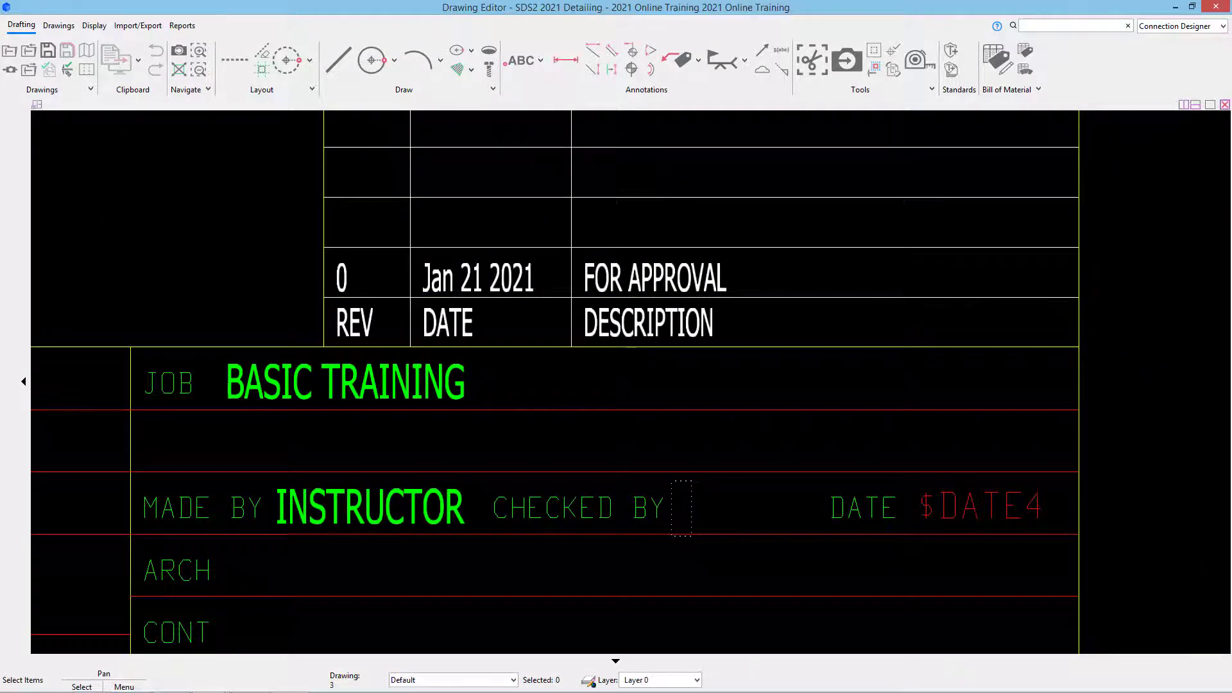
middle_drag(127, 193, 451, 259)
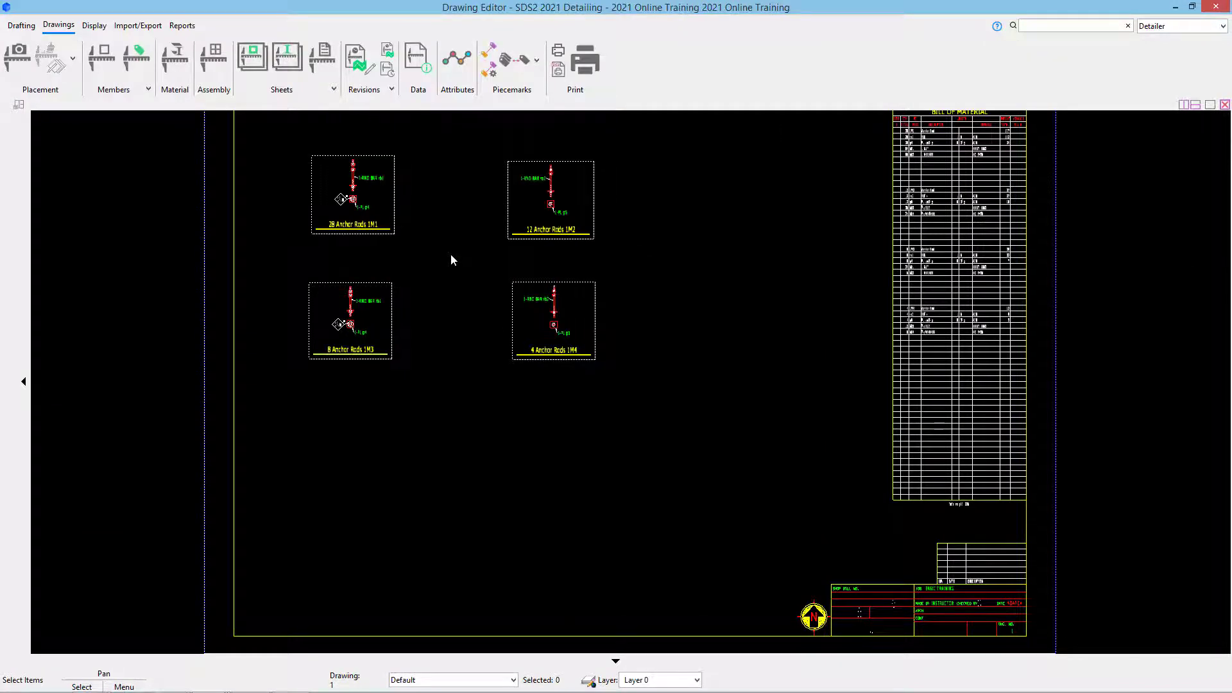
Start incrementing sheet revisions and choose all detail sheets except sheet 1
click(283, 577)
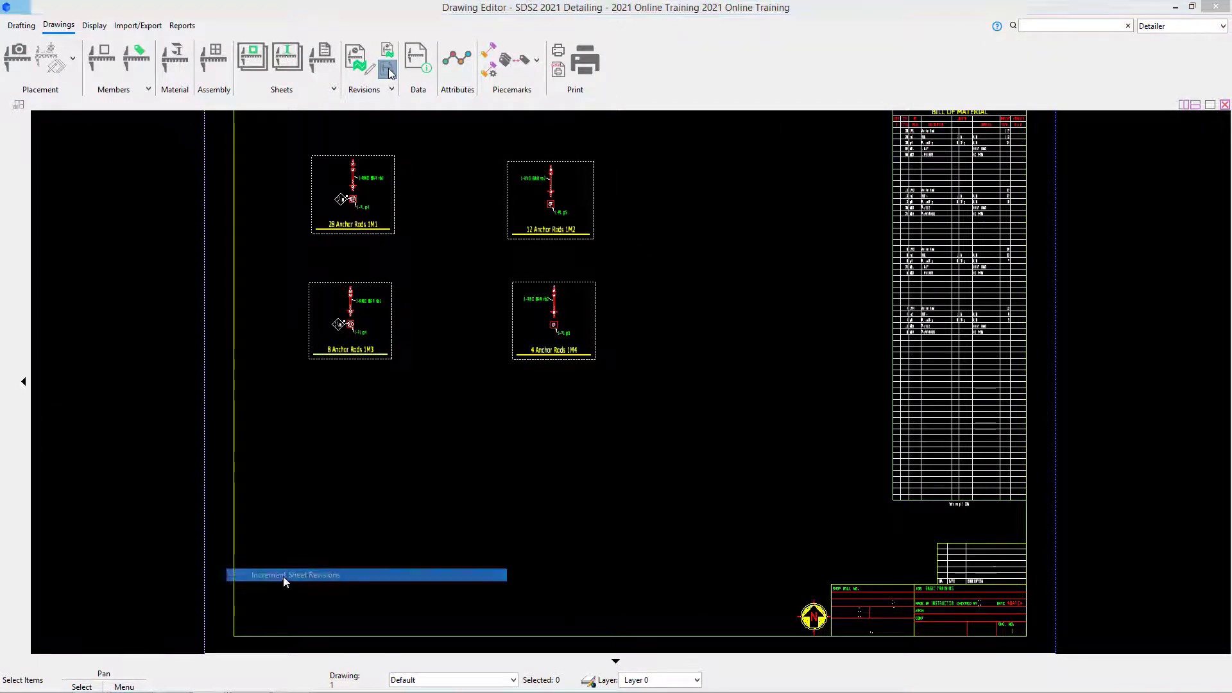
drag(424, 205, 571, 375)
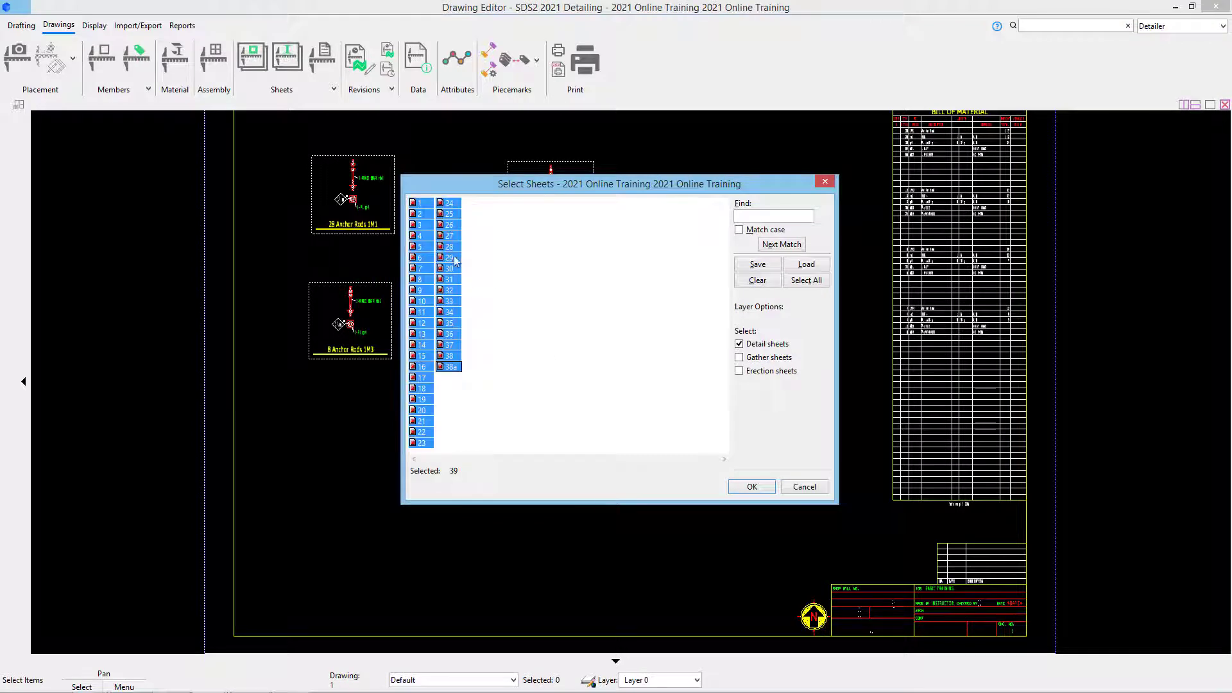
ctrl+click(421, 200)
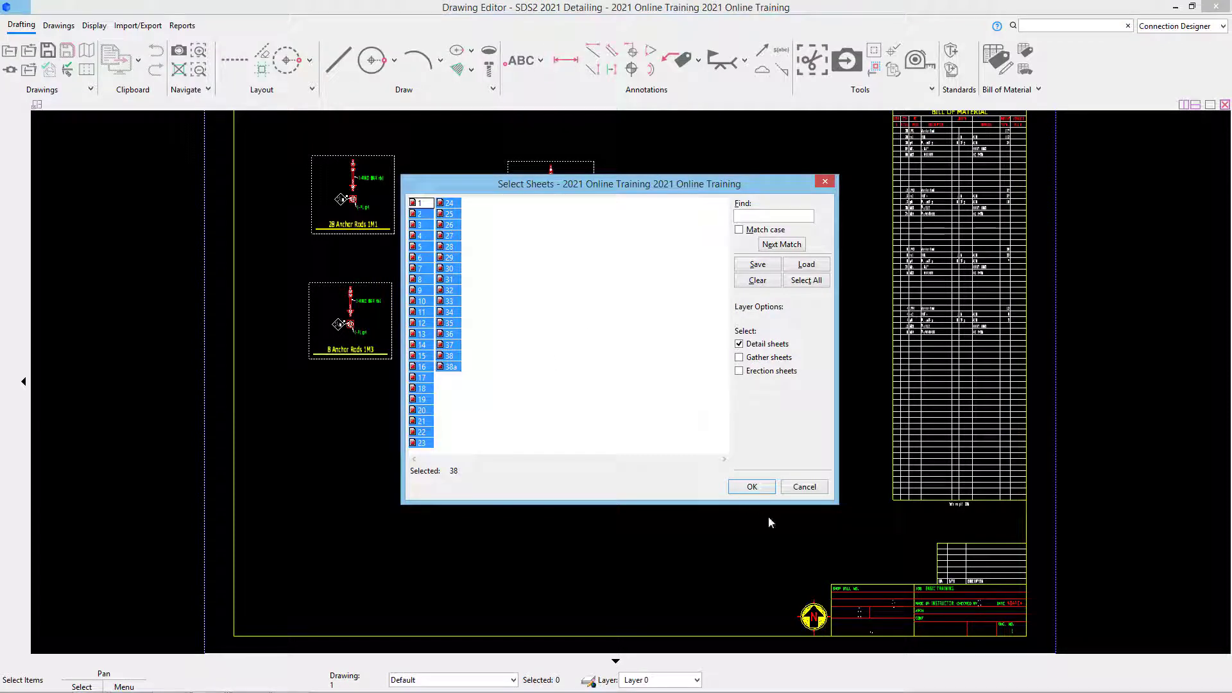
click(765, 490)
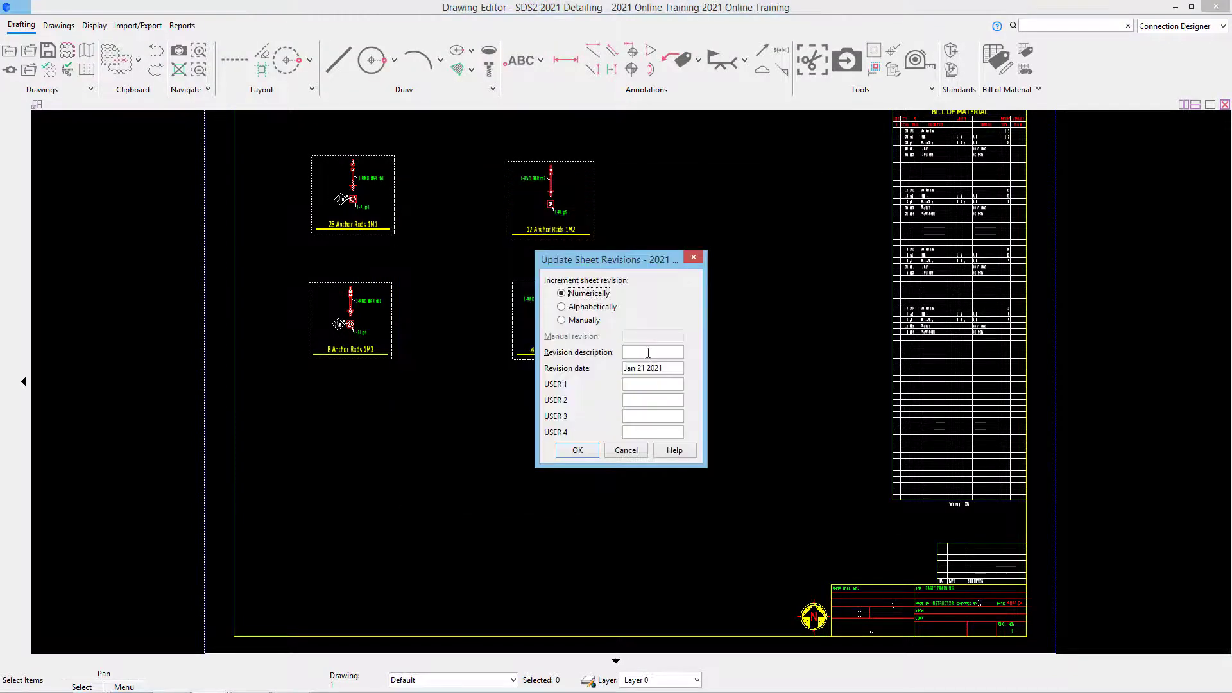
Increment the selected sheets' revisions numerically with the description FOR FABRICATION and the date Jan 22 2021
text(FOR FABRIICA)
key(BackSpace)
key(BackSpace)
text(CATION)
click(645, 368)
key(BackSpace)
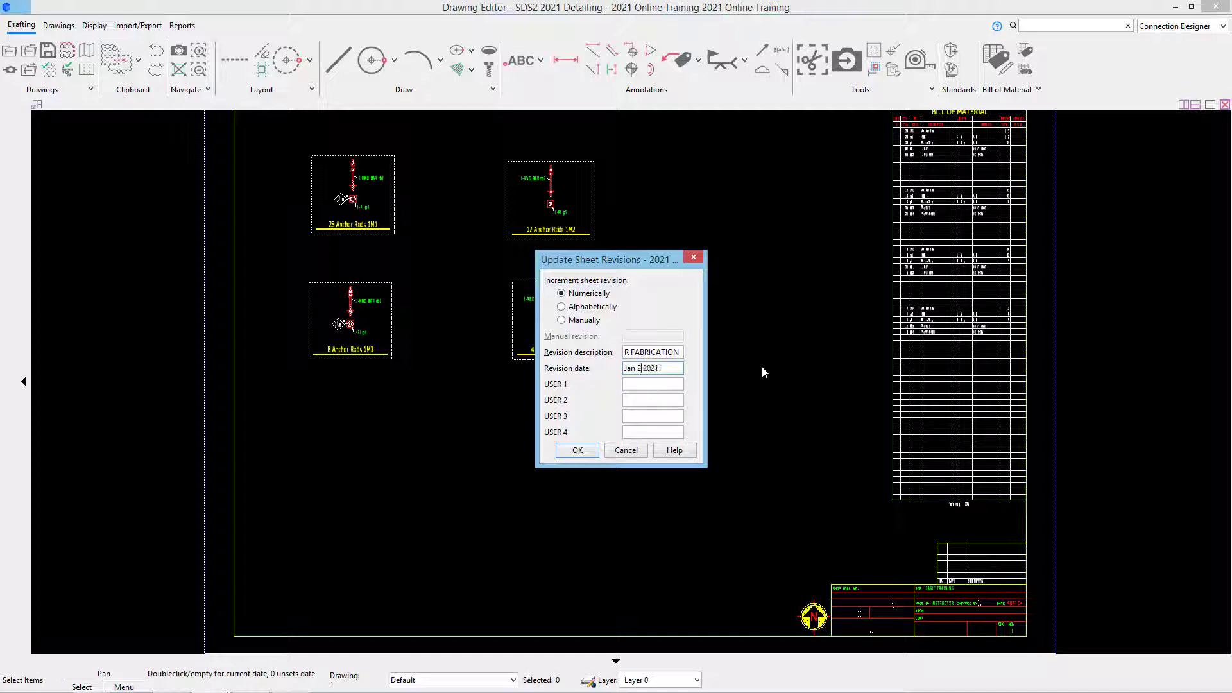
text(2)
click(575, 450)
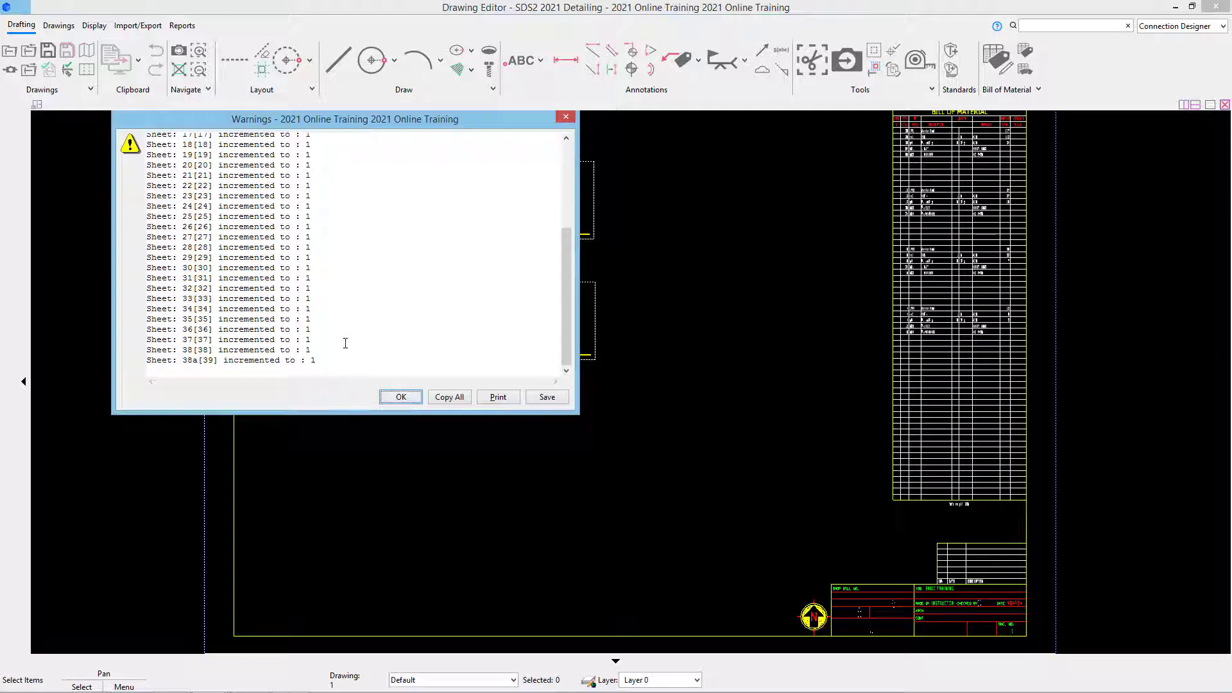
click(400, 397)
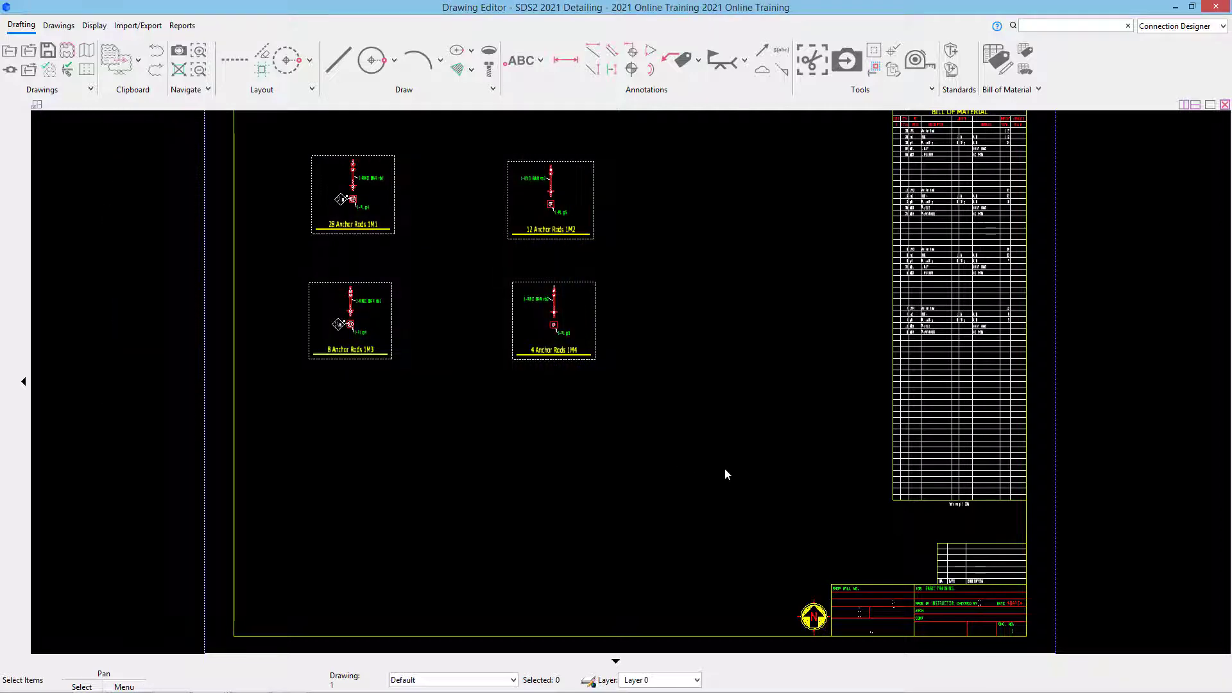
Page to detail sheet 2 and examine the entries in the revision chart above its title block
key(Page_Down)
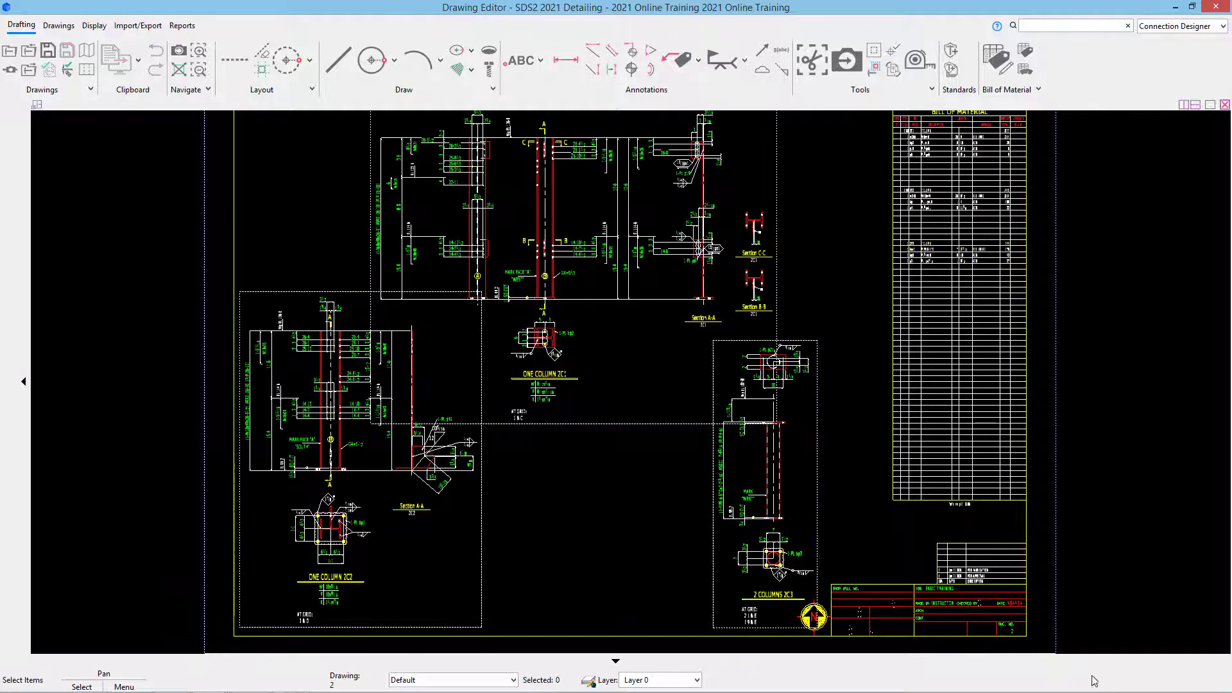
scroll(996, 482, up, 3)
scroll(1001, 480, up, 3)
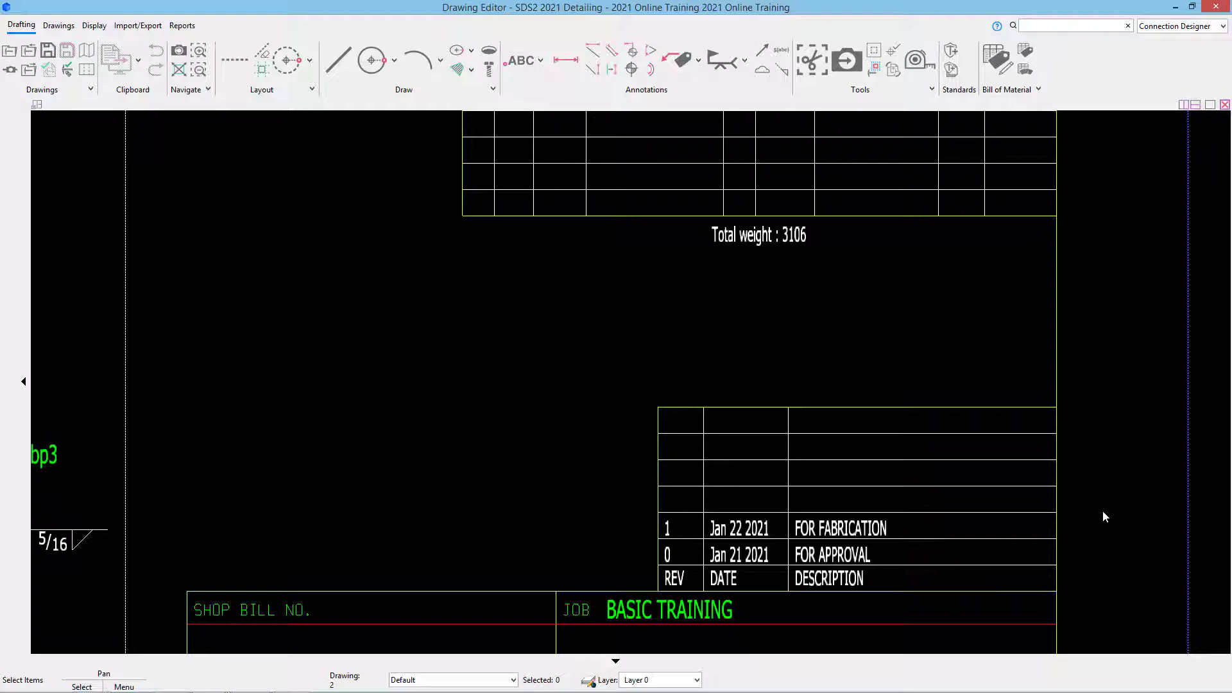
scroll(1102, 510, down, 4)
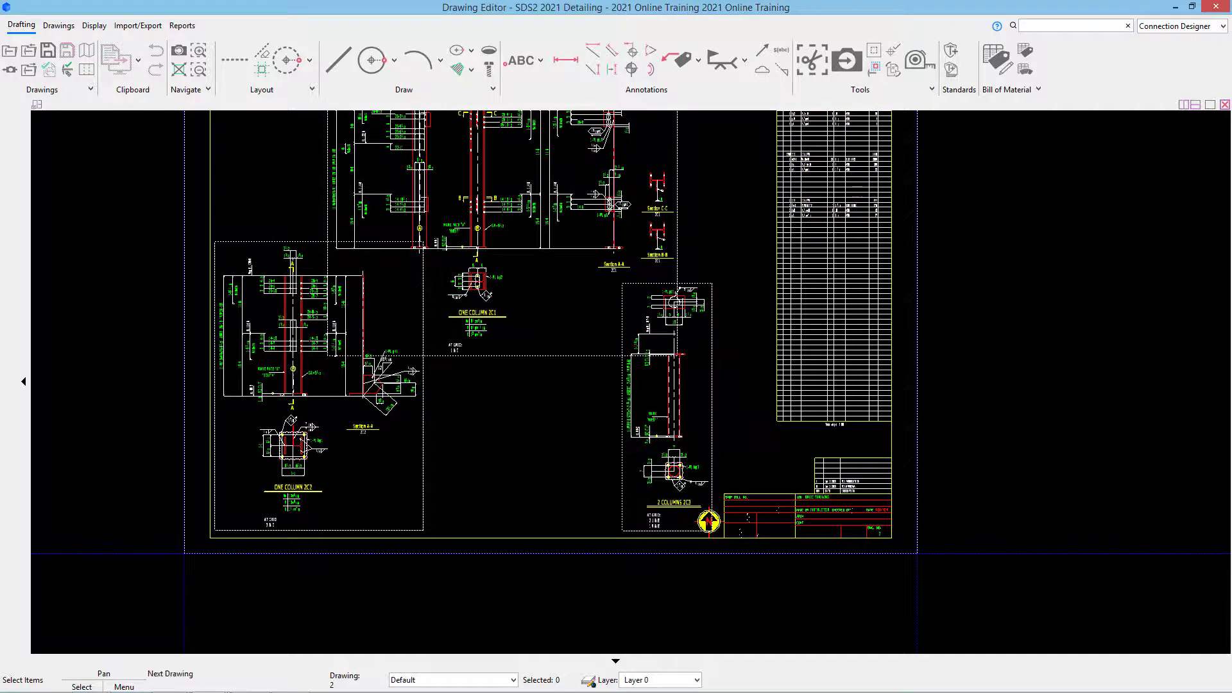
Bring up the list for opening another drawing, and switch to the Modeling window
click(29, 51)
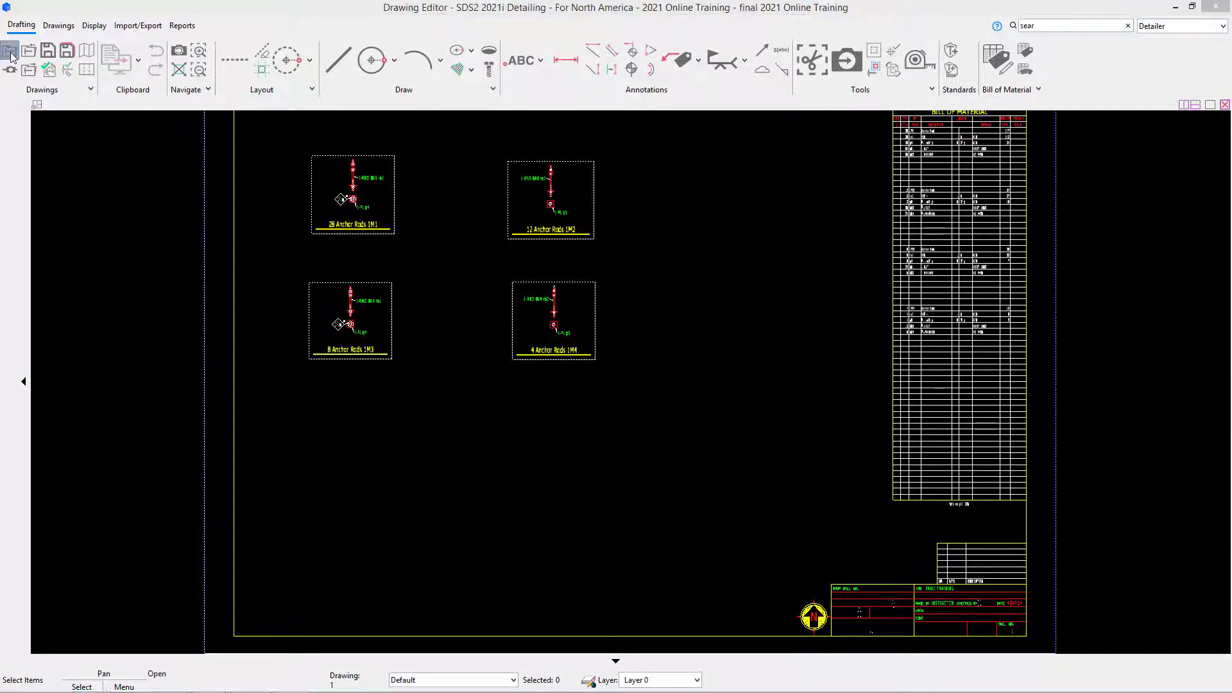
click(10, 51)
mouse_move(209, 687)
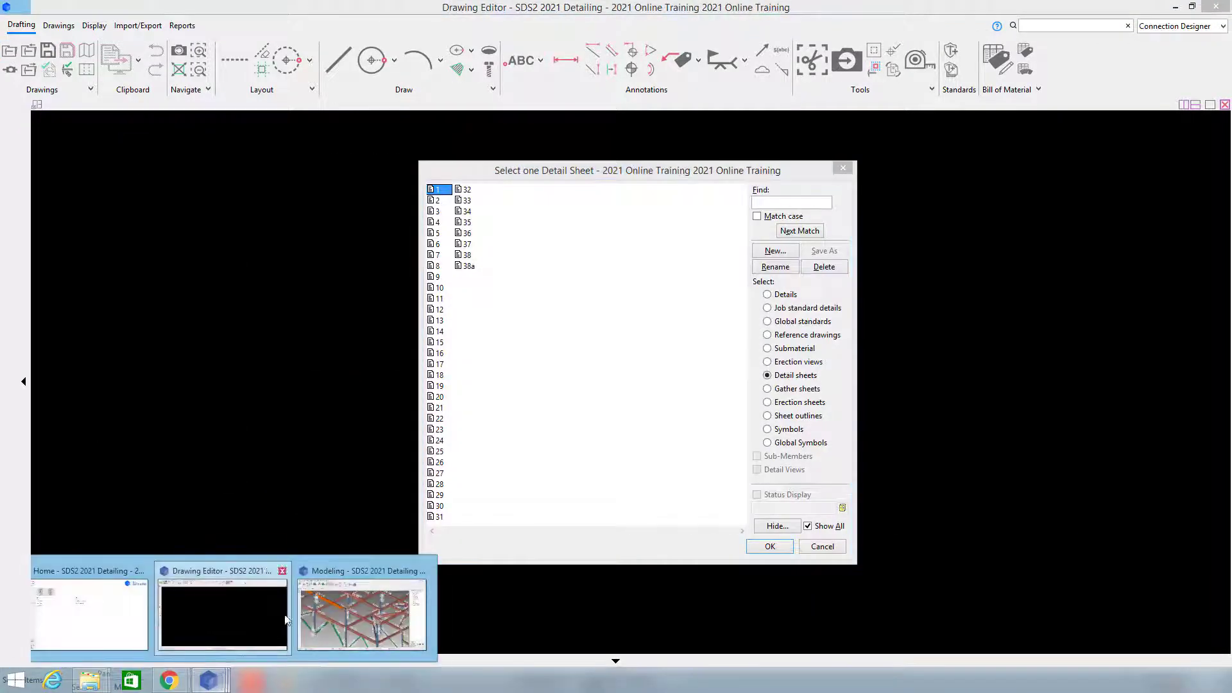
click(364, 590)
Change the section size of beam 8B4, member 110, to W21x50
scroll(467, 501, down, 4)
scroll(834, 302, up, 3)
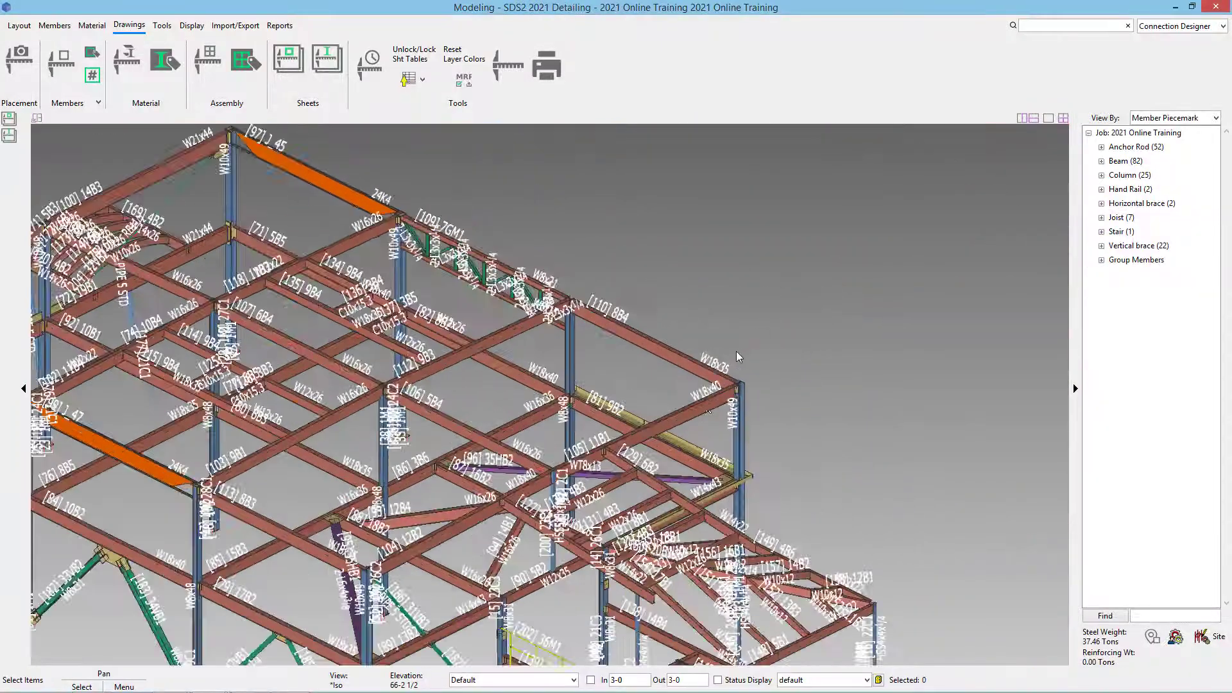
scroll(718, 363, up, 2)
scroll(558, 265, up, 2)
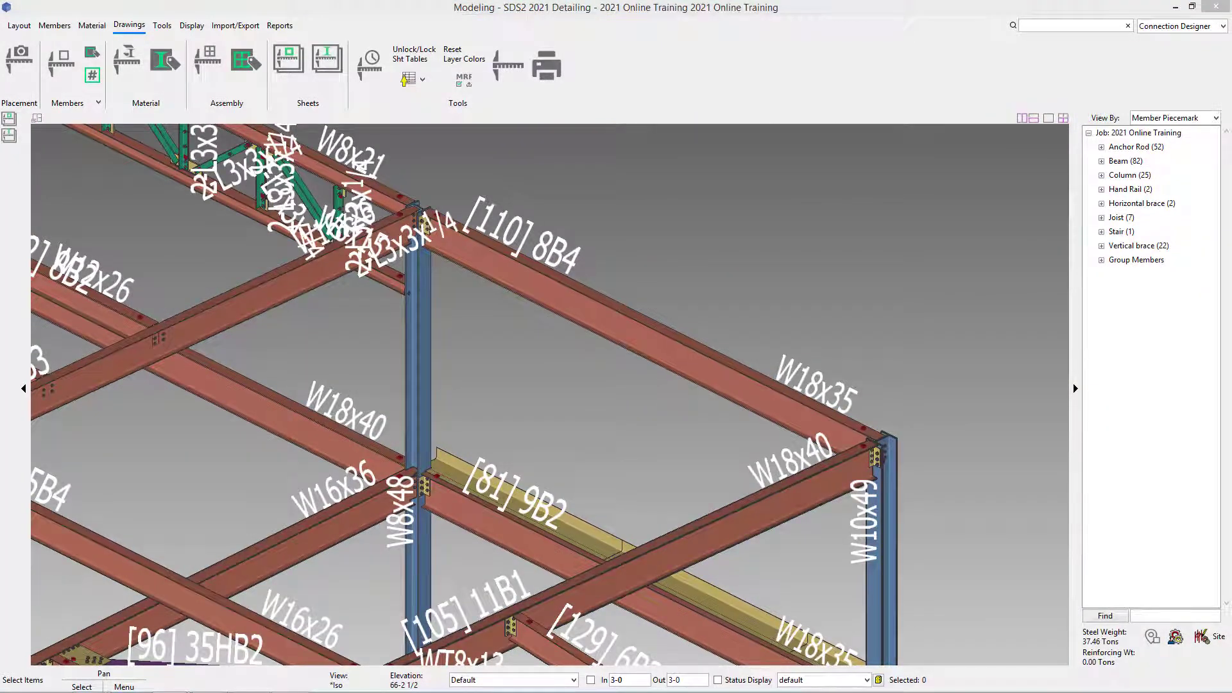
double_click(770, 398)
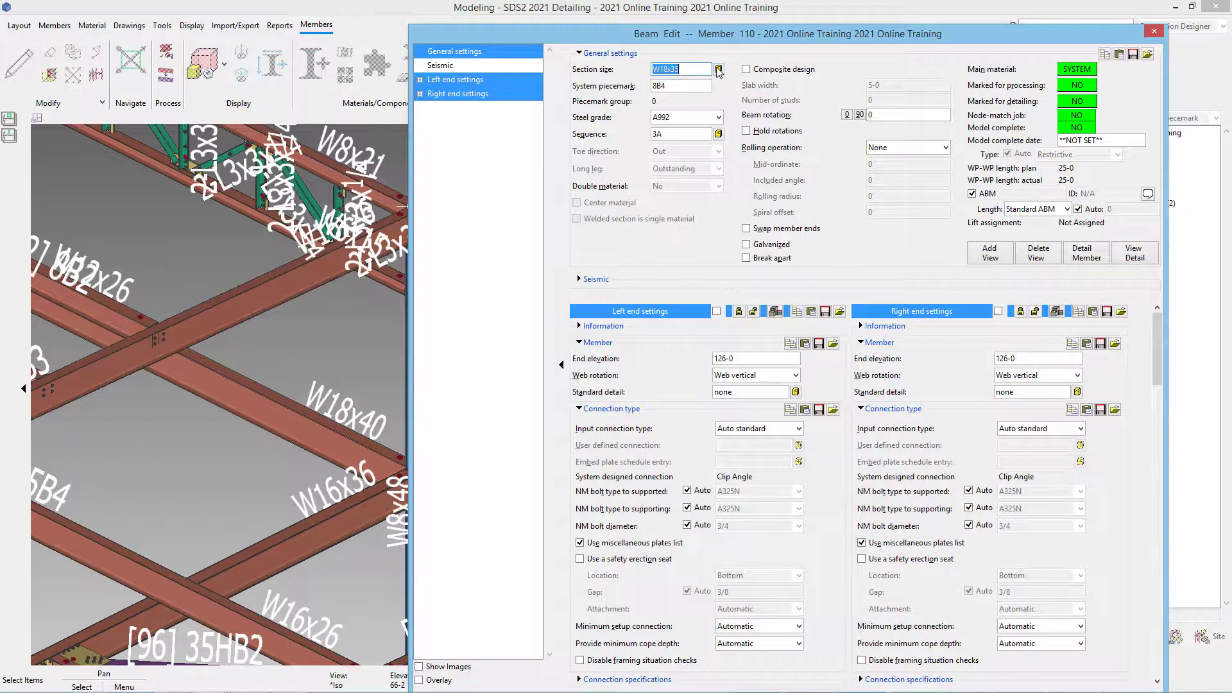
click(719, 70)
scroll(660, 439, up, 1)
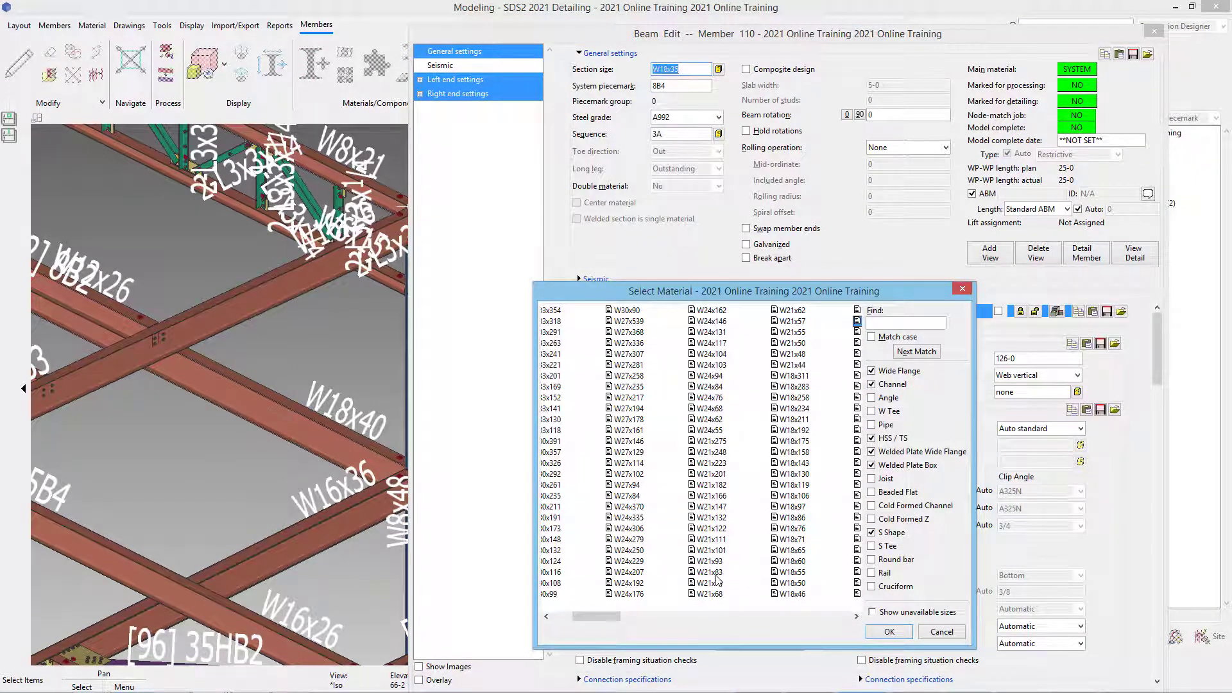
click(794, 343)
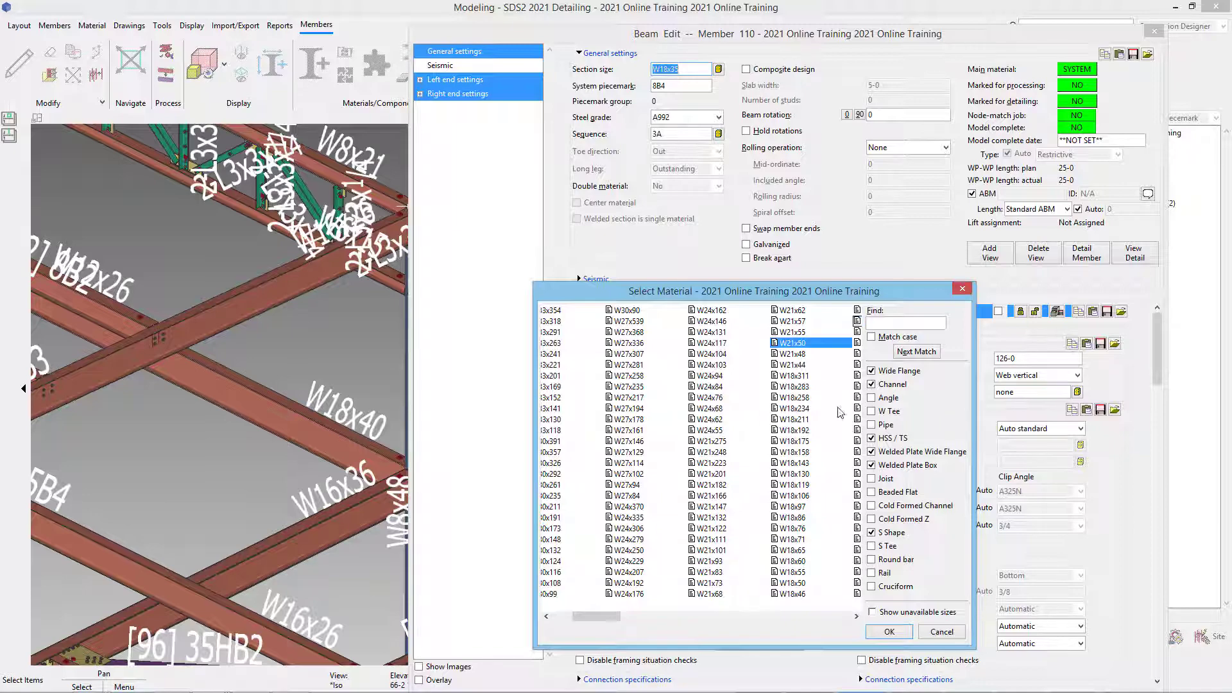
click(889, 632)
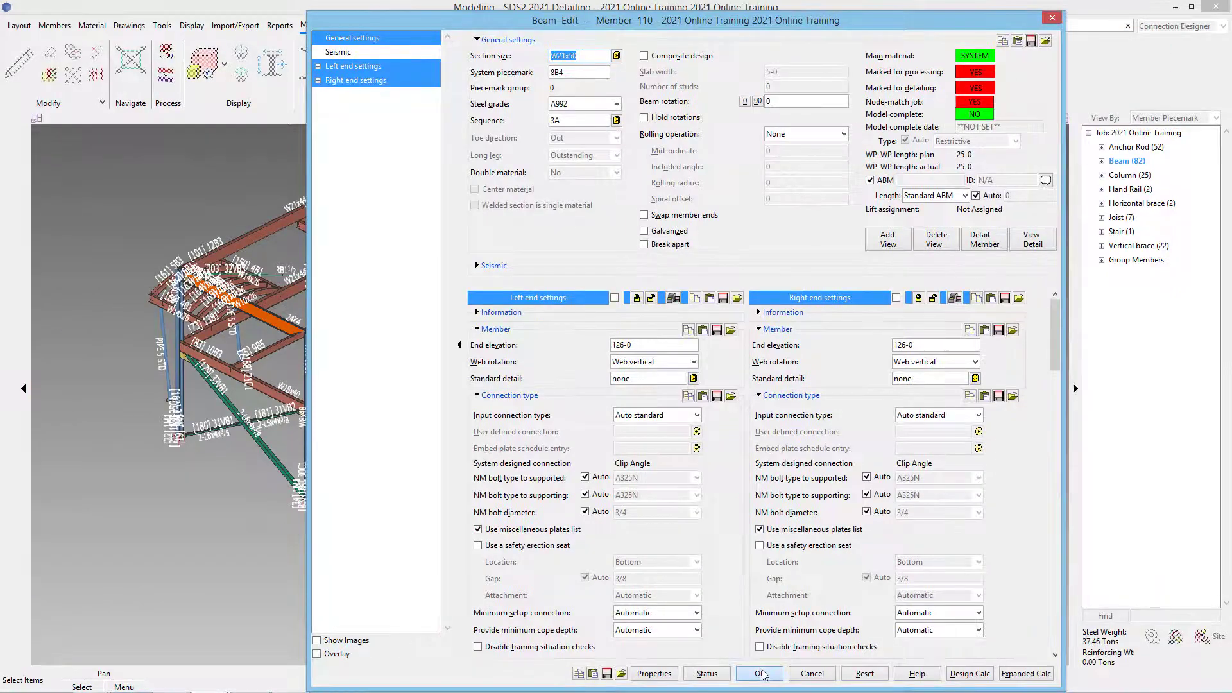
click(765, 672)
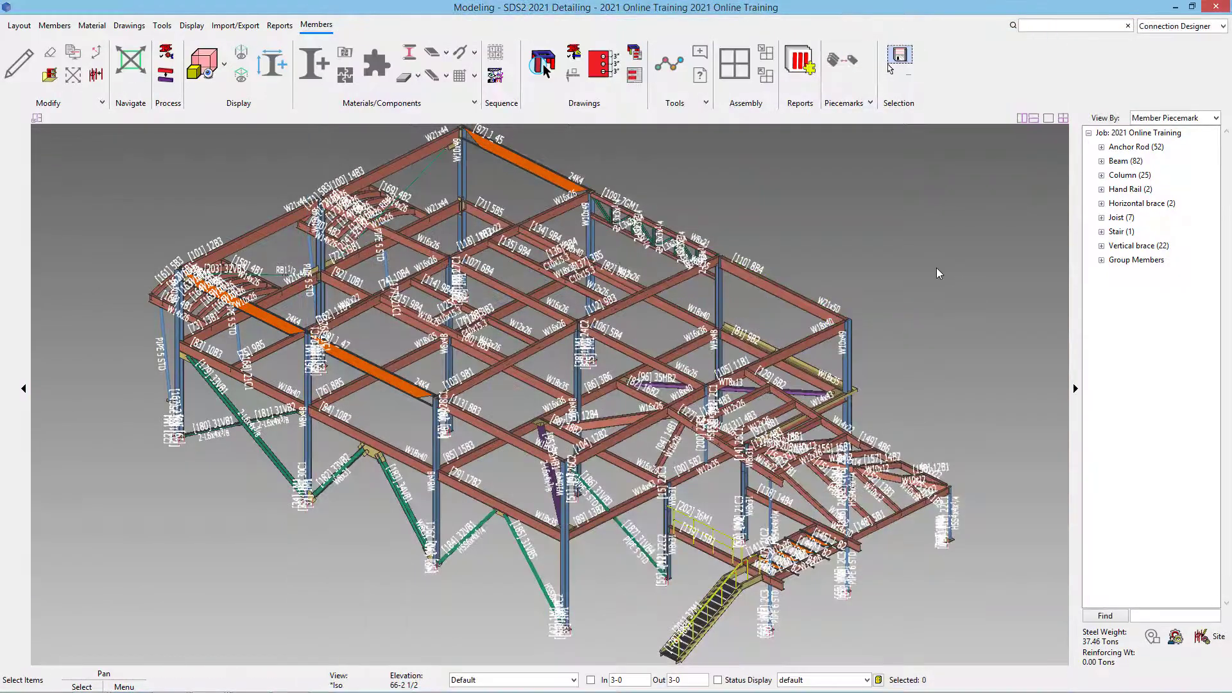
Inspect the modified beam 110, and detail the members with piecemarks 2C1, 8B4 and 23C2
scroll(783, 292, up, 9)
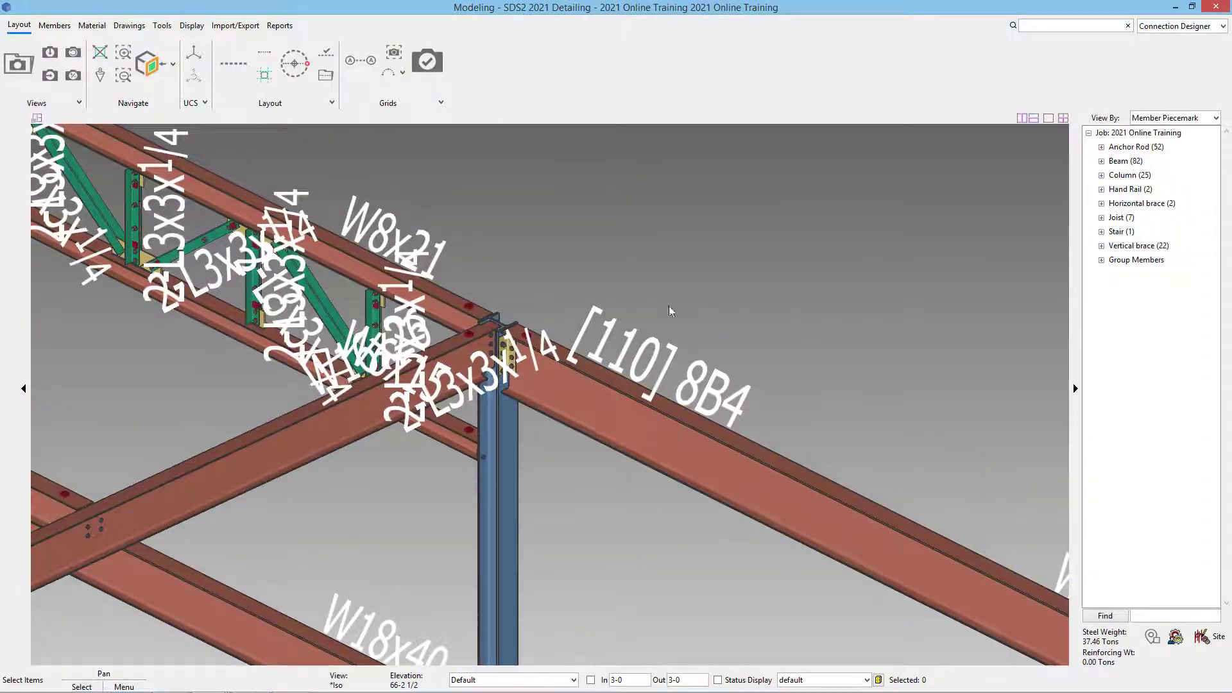
scroll(674, 309, up, 5)
scroll(404, 379, up, 2)
scroll(405, 379, down, 6)
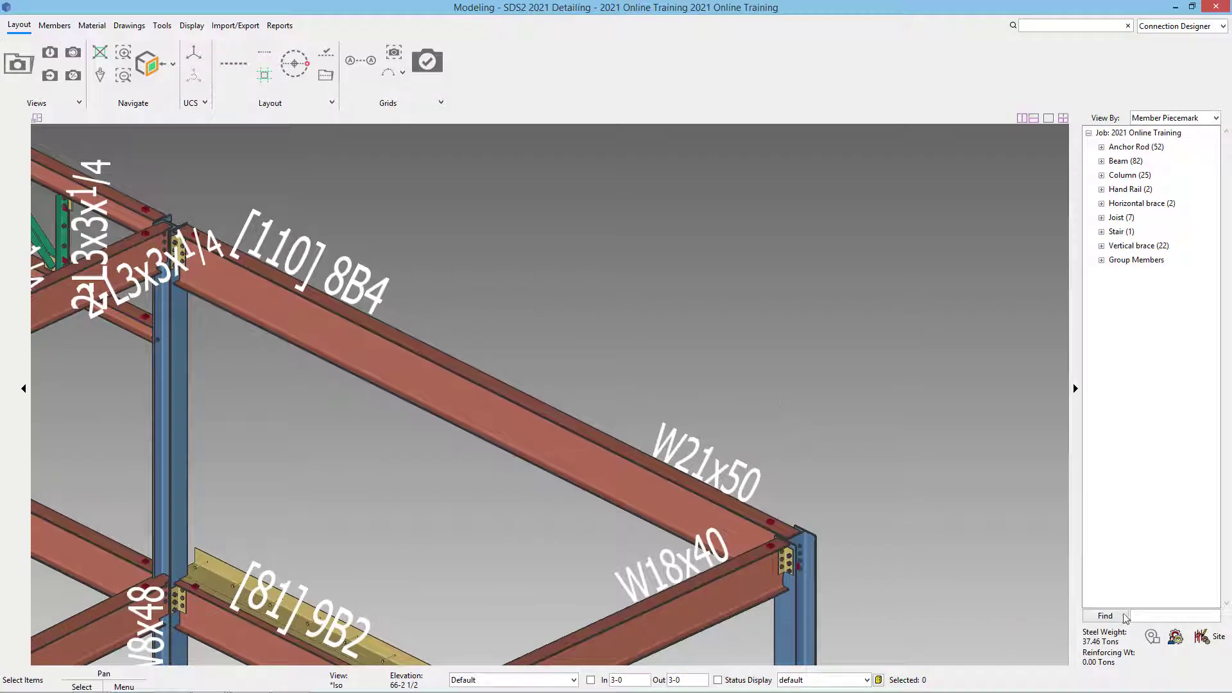
click(130, 25)
click(51, 72)
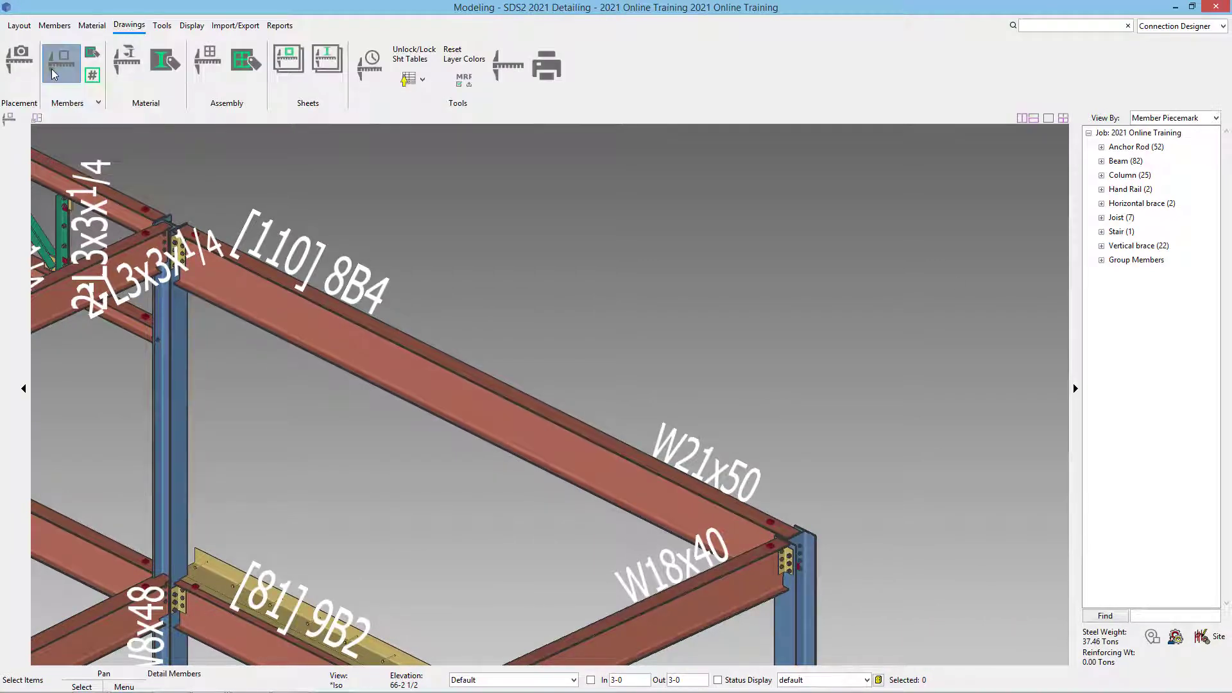
click(384, 348)
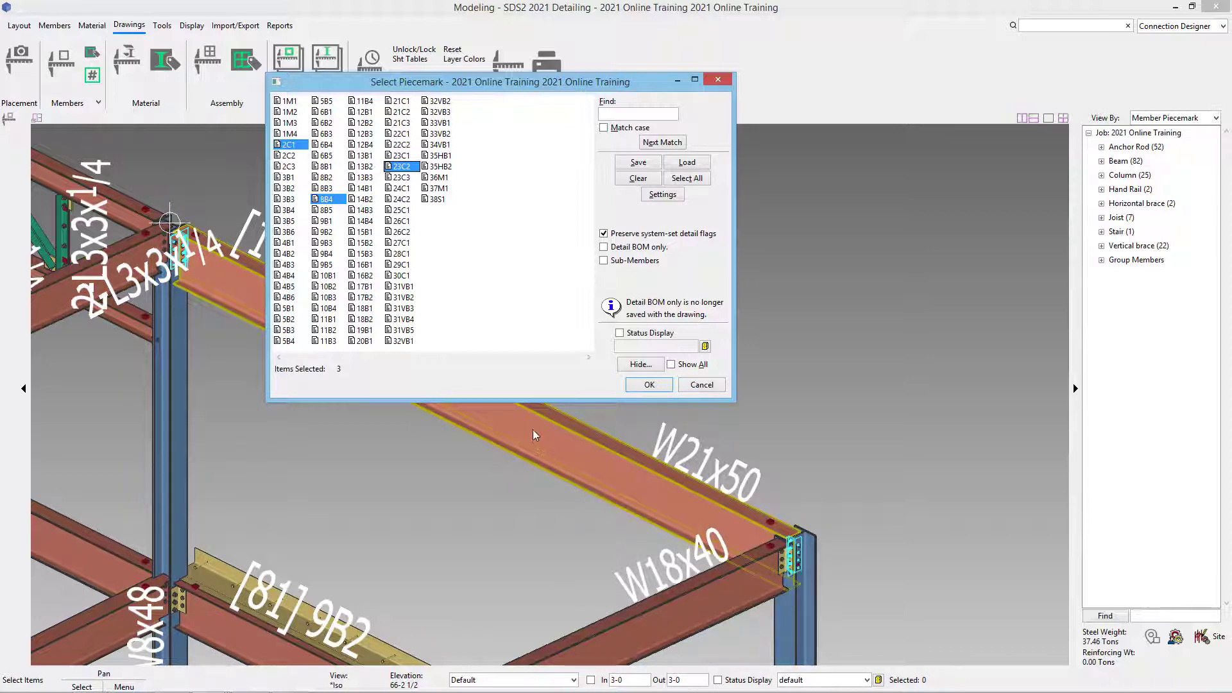
click(654, 385)
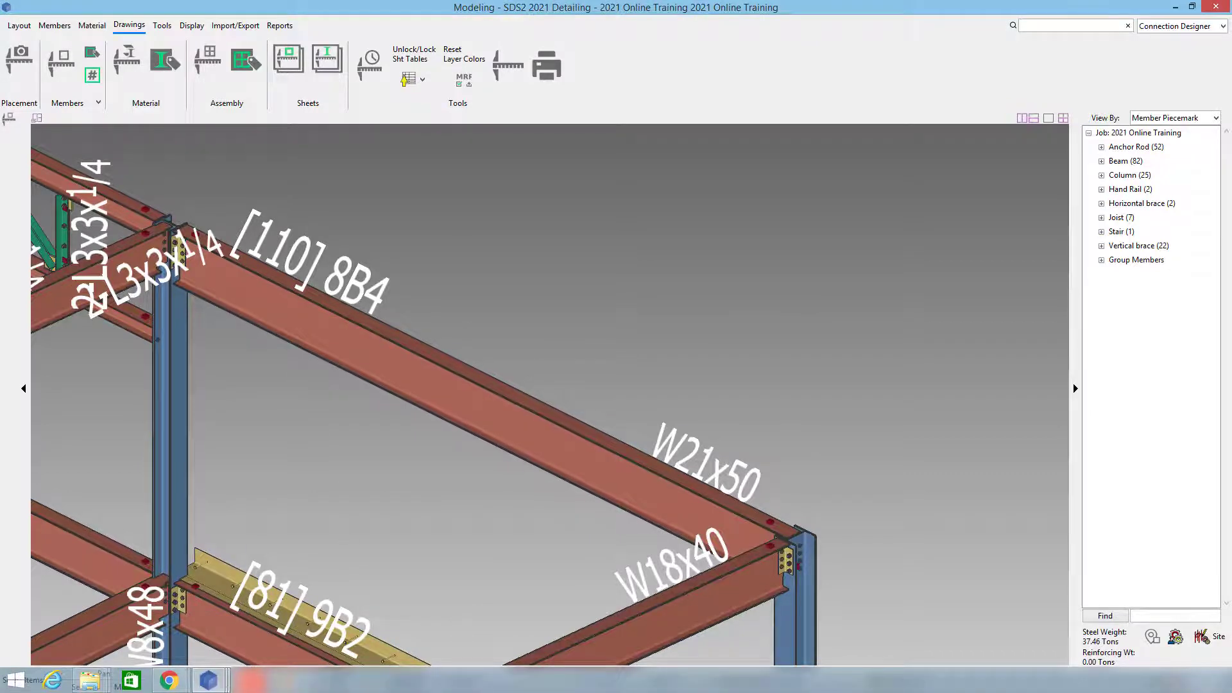
Switch to the Drawing Editor, open the member detail 8B4 and check its material description
mouse_move(208, 680)
click(224, 606)
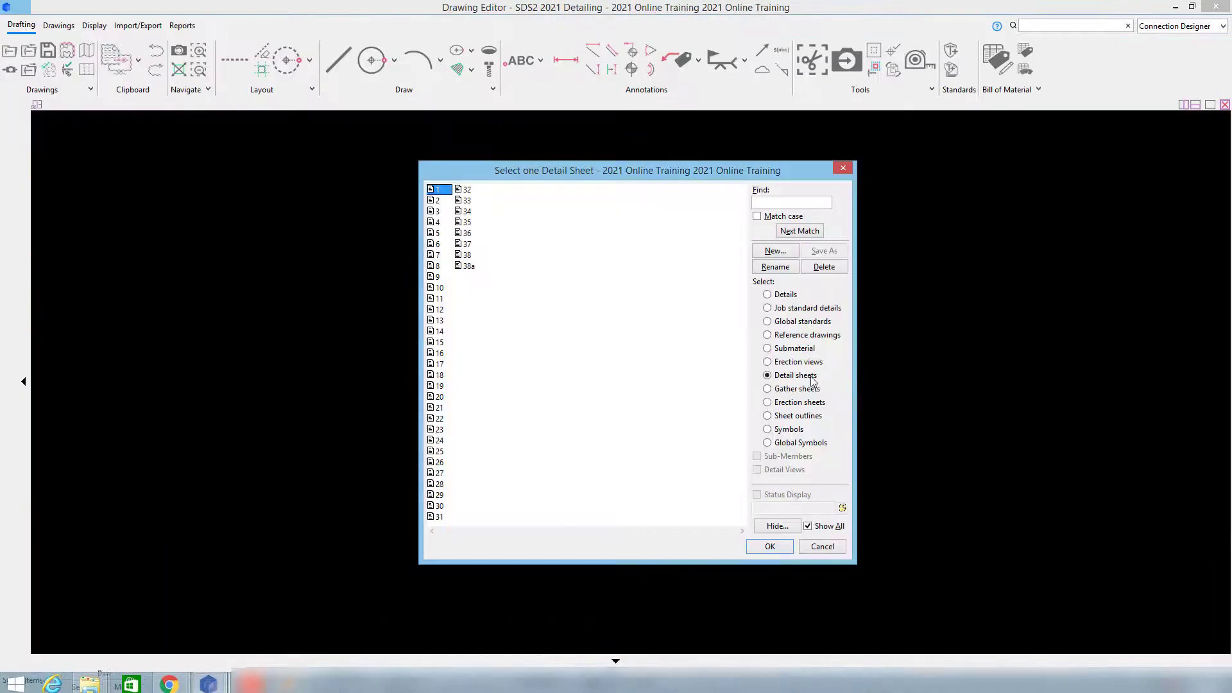
click(784, 298)
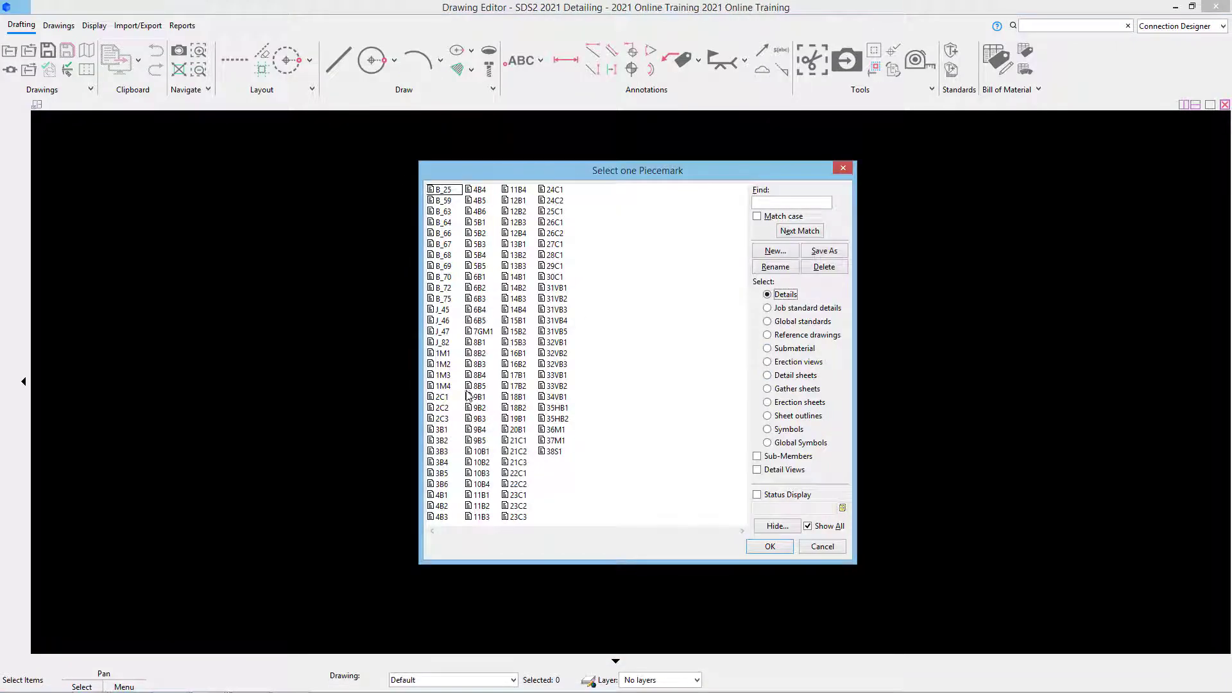
click(481, 378)
double_click(482, 379)
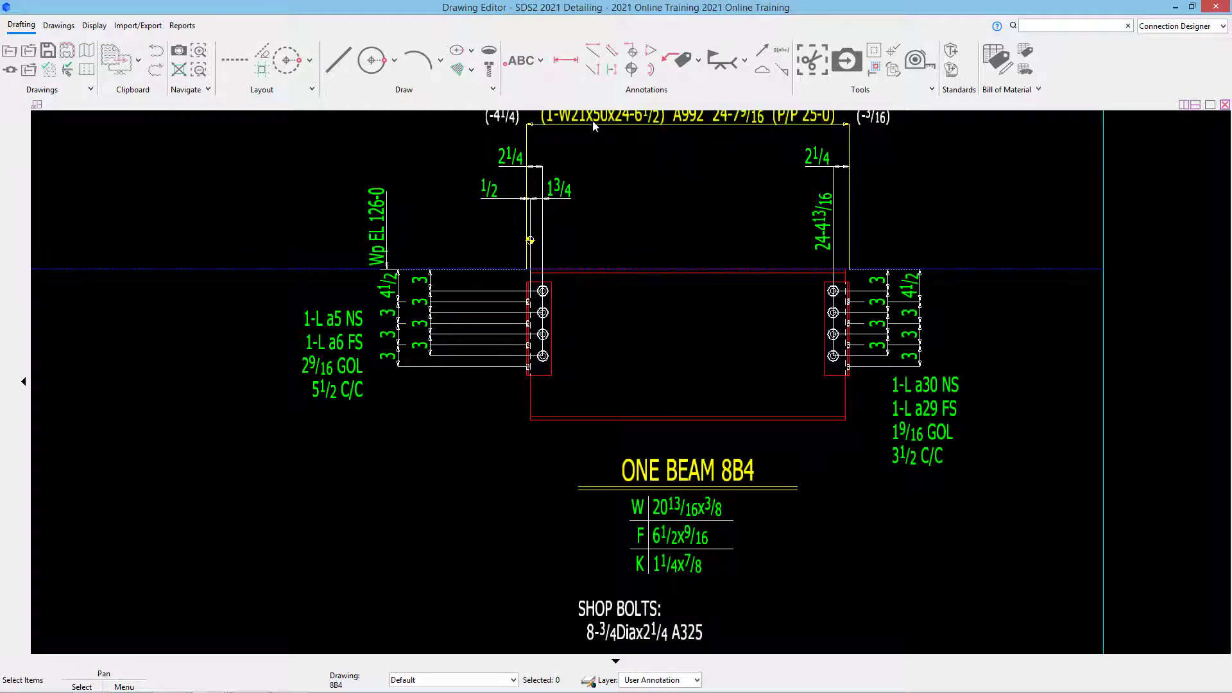
middle_drag(582, 122, 560, 148)
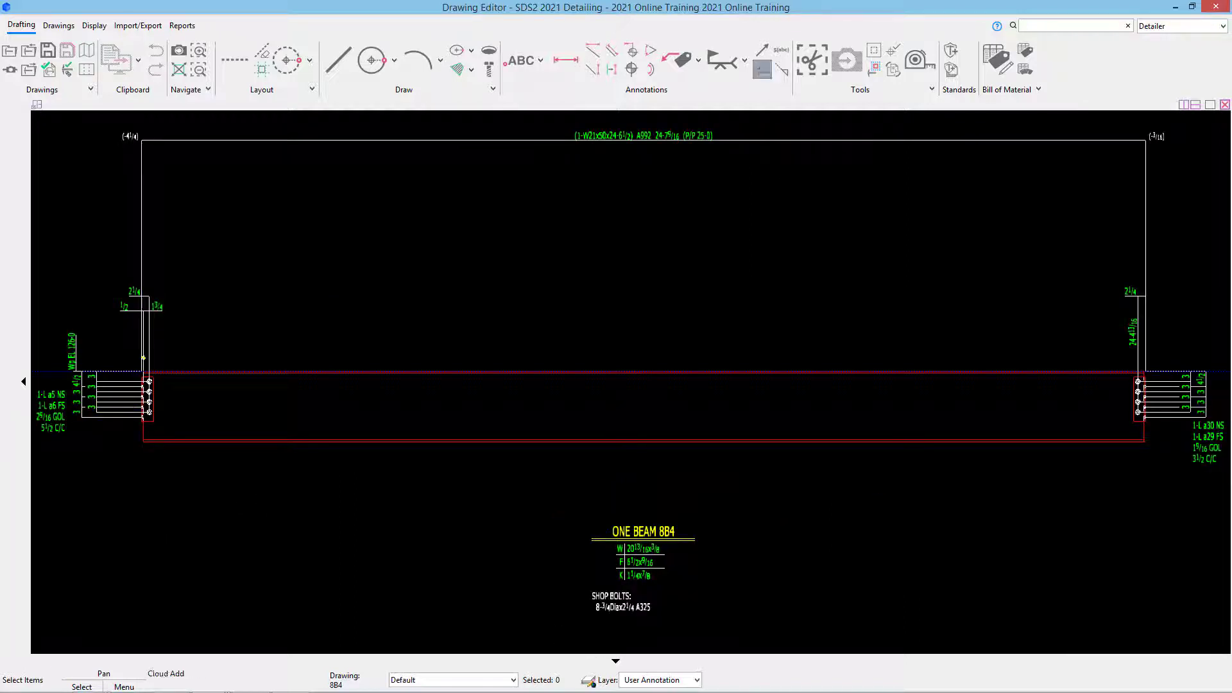
Add a rectangular revision cloud around the bolted connection at the left end of beam 8B4
scroll(155, 373, up, 2)
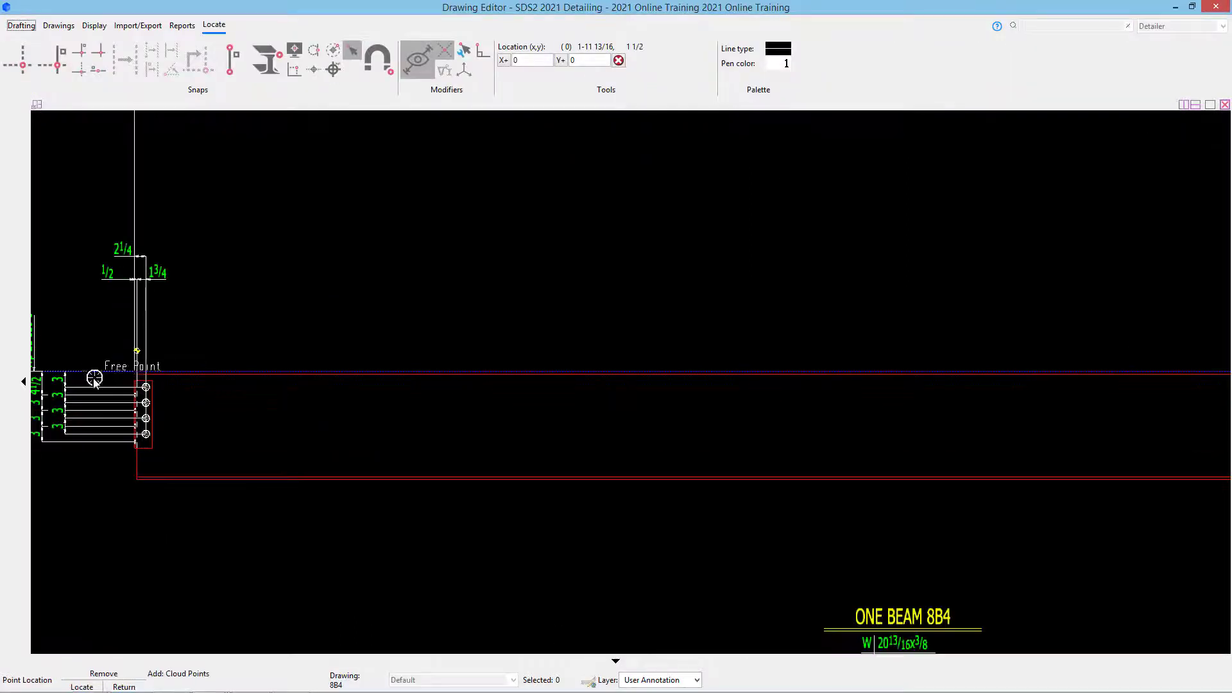
scroll(94, 379, up, 1)
click(107, 334)
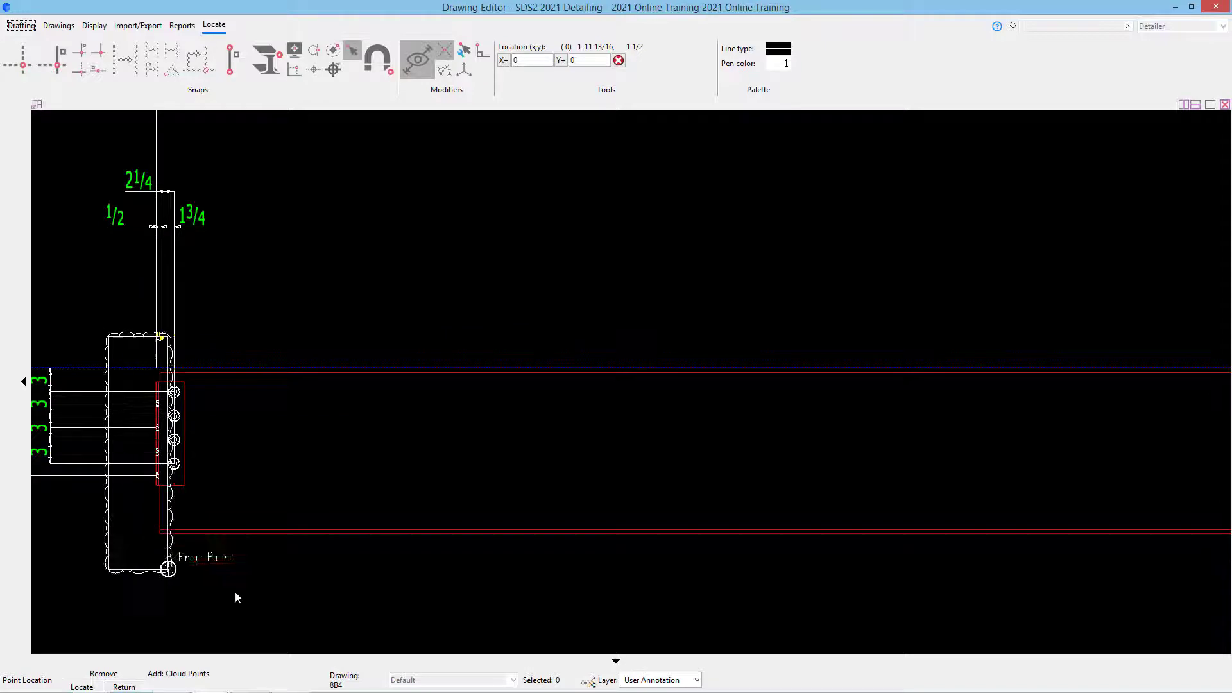
click(233, 544)
Add a revision cloud around the W21x50 section size in the material description above the beam
scroll(213, 523, down, 6)
scroll(509, 333, up, 8)
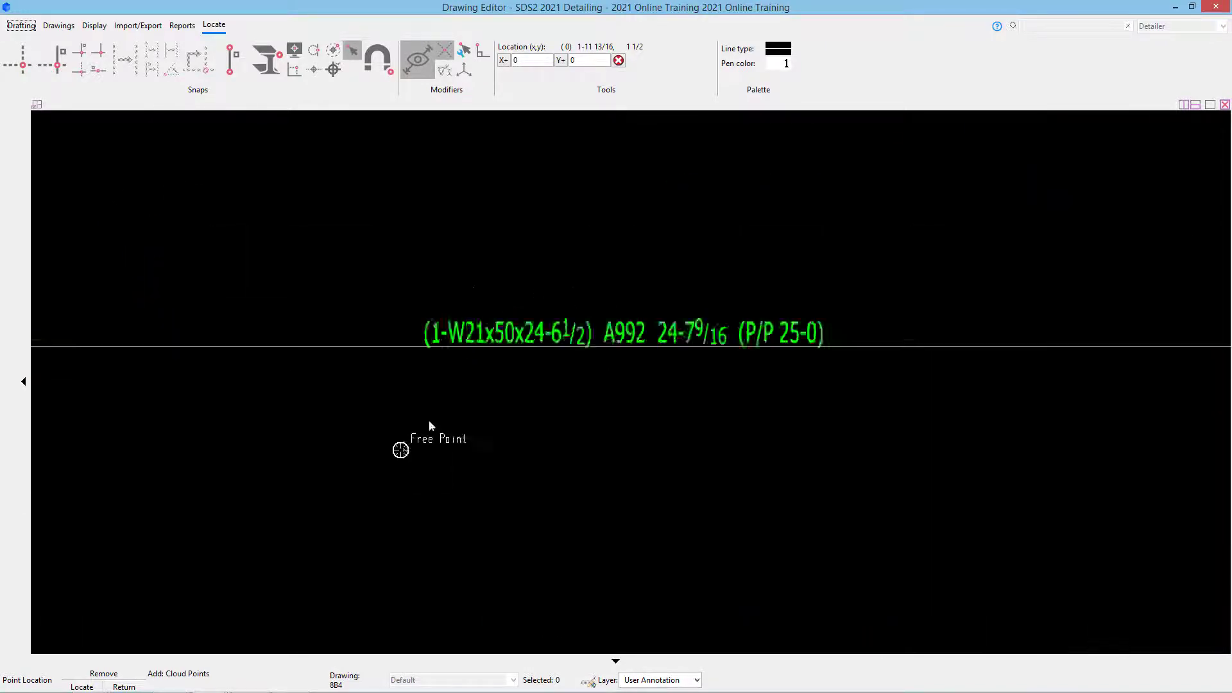
click(415, 269)
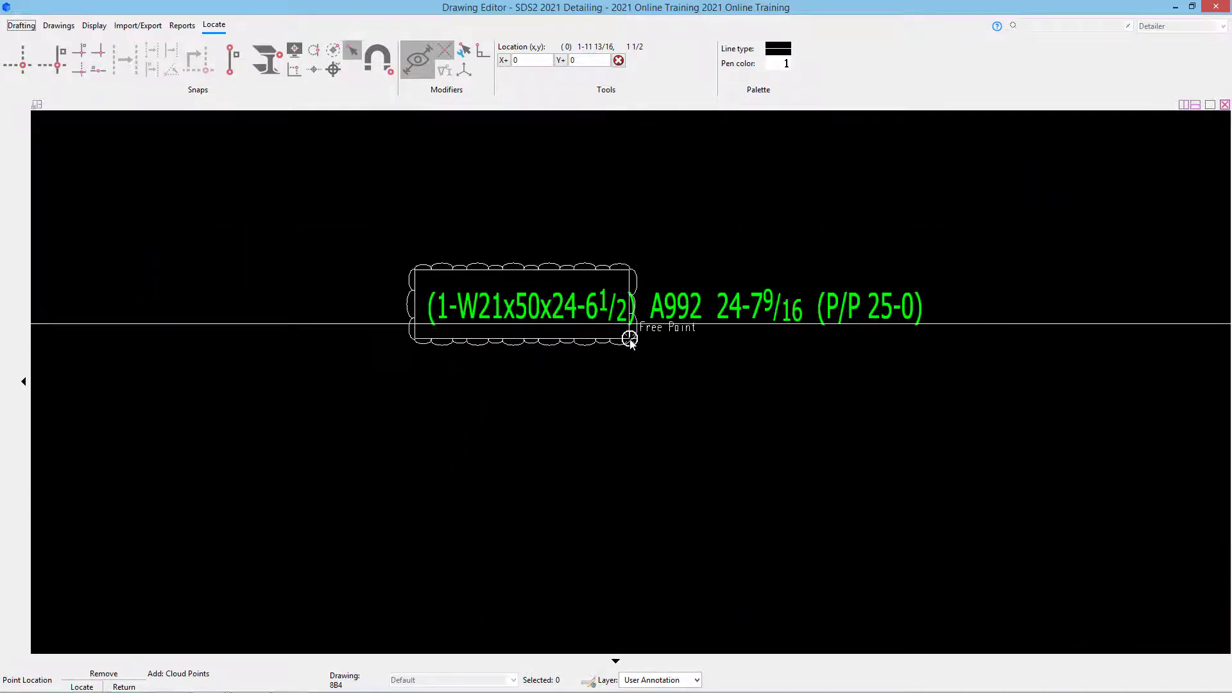
click(551, 336)
Add a rectangular revision cloud around the bolted connection at the right end of beam 8B4
scroll(281, 314, down, 10)
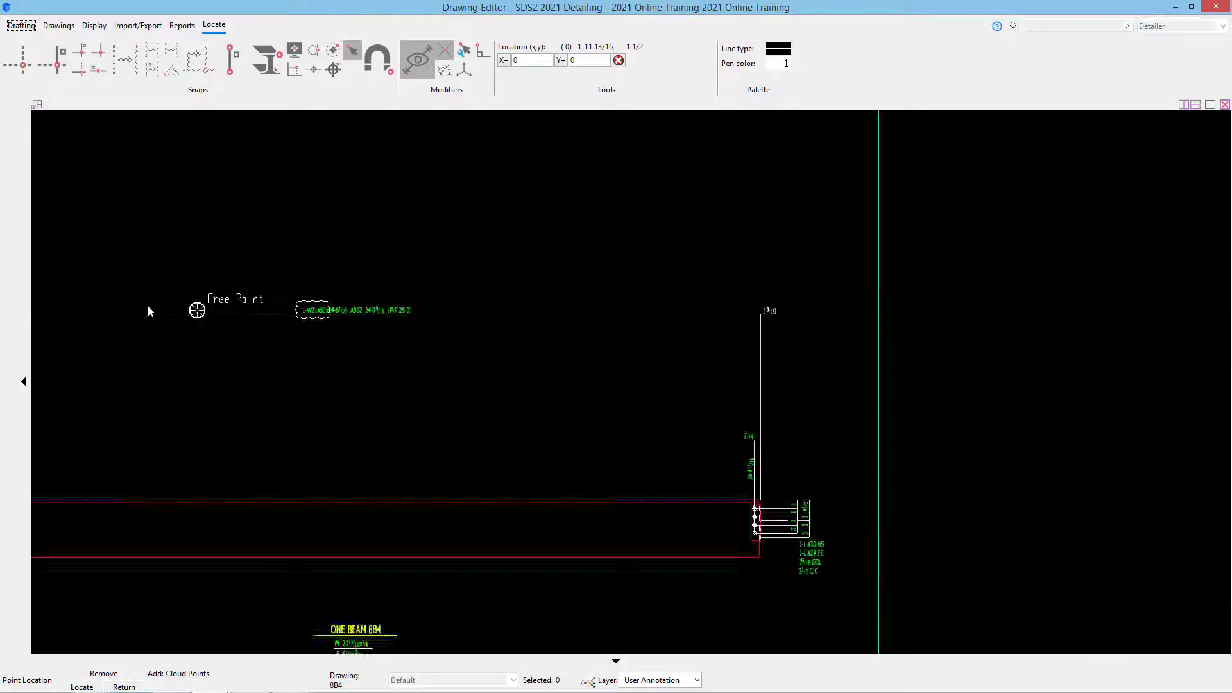
scroll(370, 411, up, 6)
scroll(371, 421, up, 6)
click(486, 402)
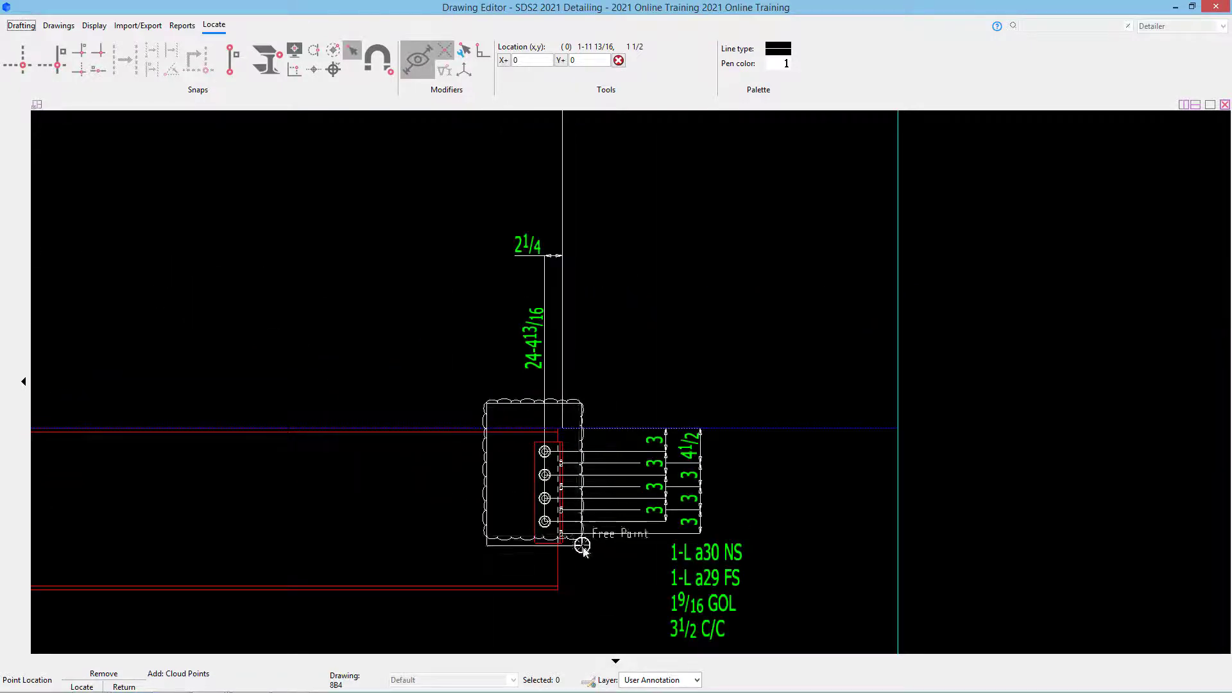
click(589, 553)
scroll(394, 421, down, 4)
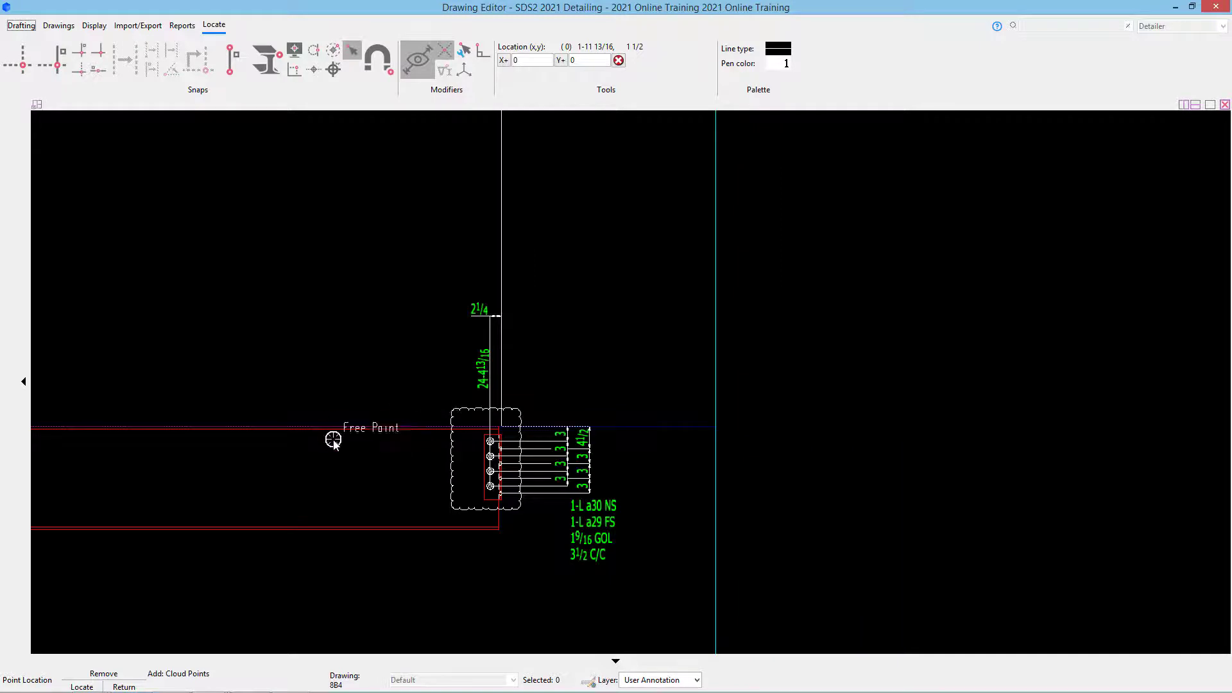
Place the REVISION MARK global standard beside the revision cloud at the right end of beam 8B4
right_click(307, 371)
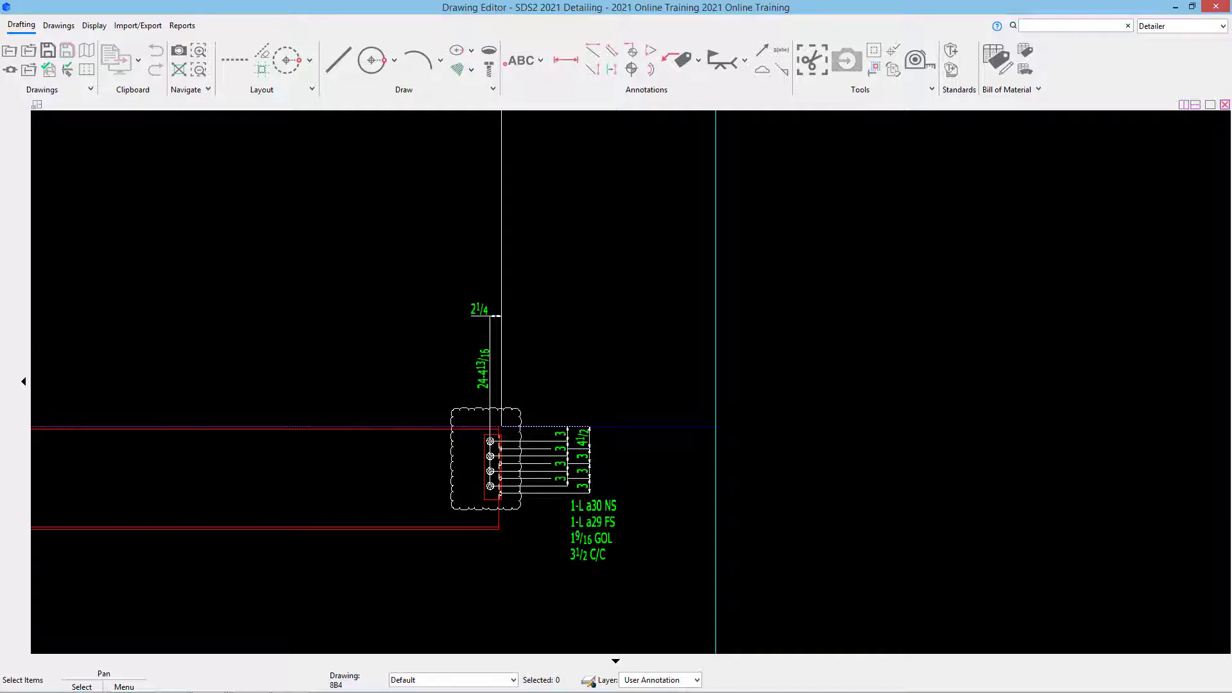
click(951, 51)
click(890, 419)
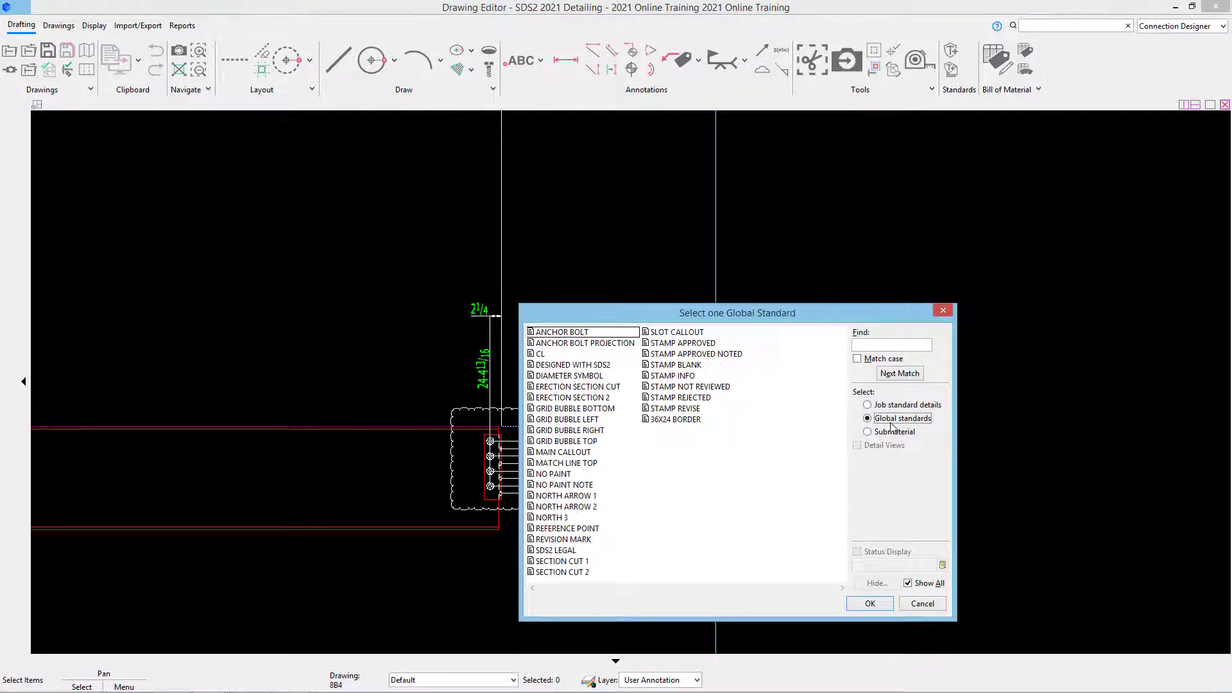
click(583, 543)
click(869, 602)
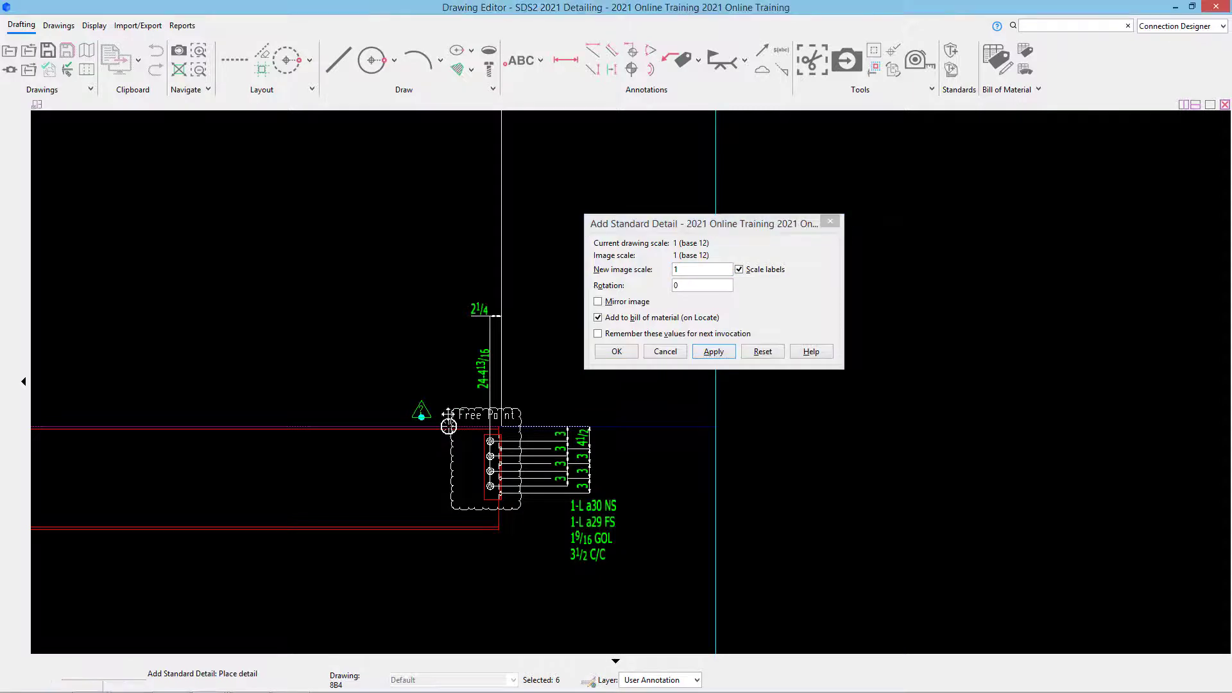
scroll(445, 427, up, 3)
scroll(451, 414, up, 1)
click(487, 425)
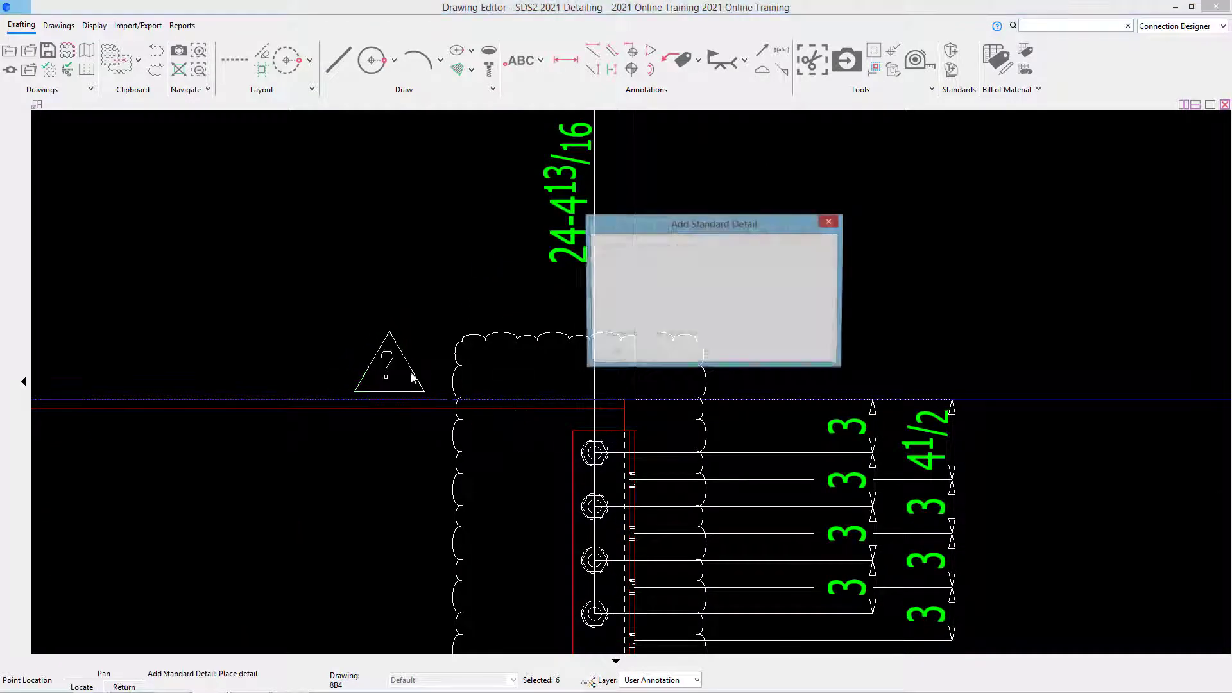
Place another revision mark just above the cloud around the W21x50 section size in the material description
scroll(449, 337, down, 6)
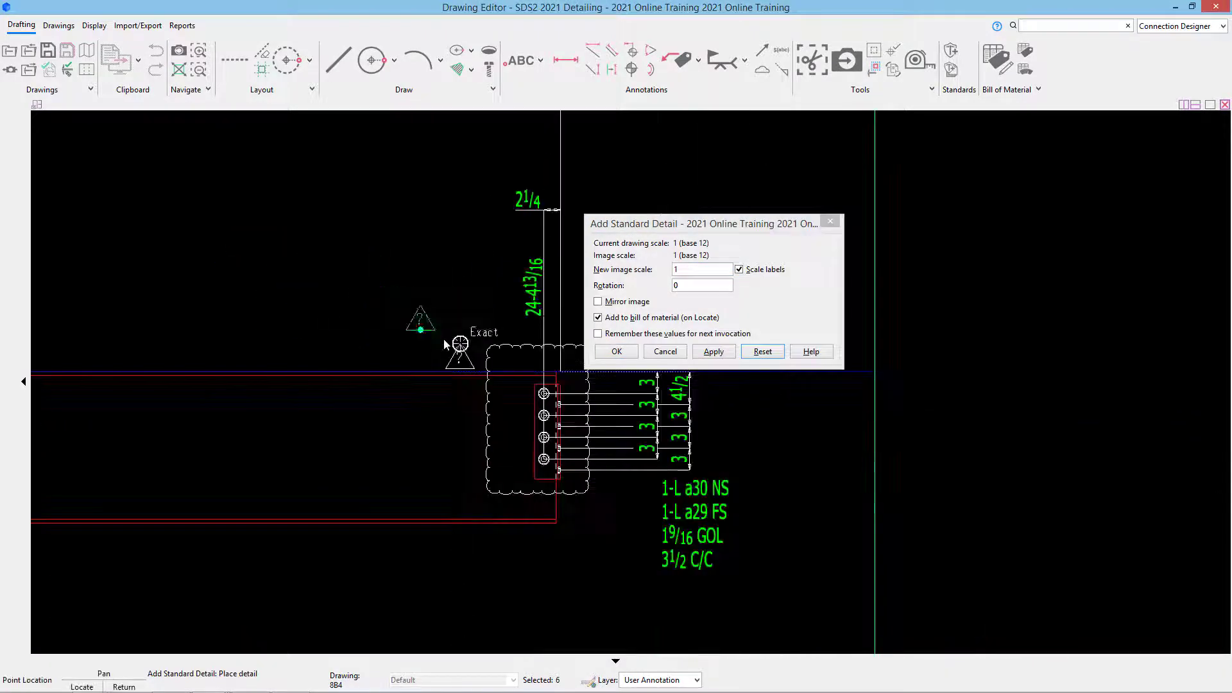
scroll(234, 223, up, 5)
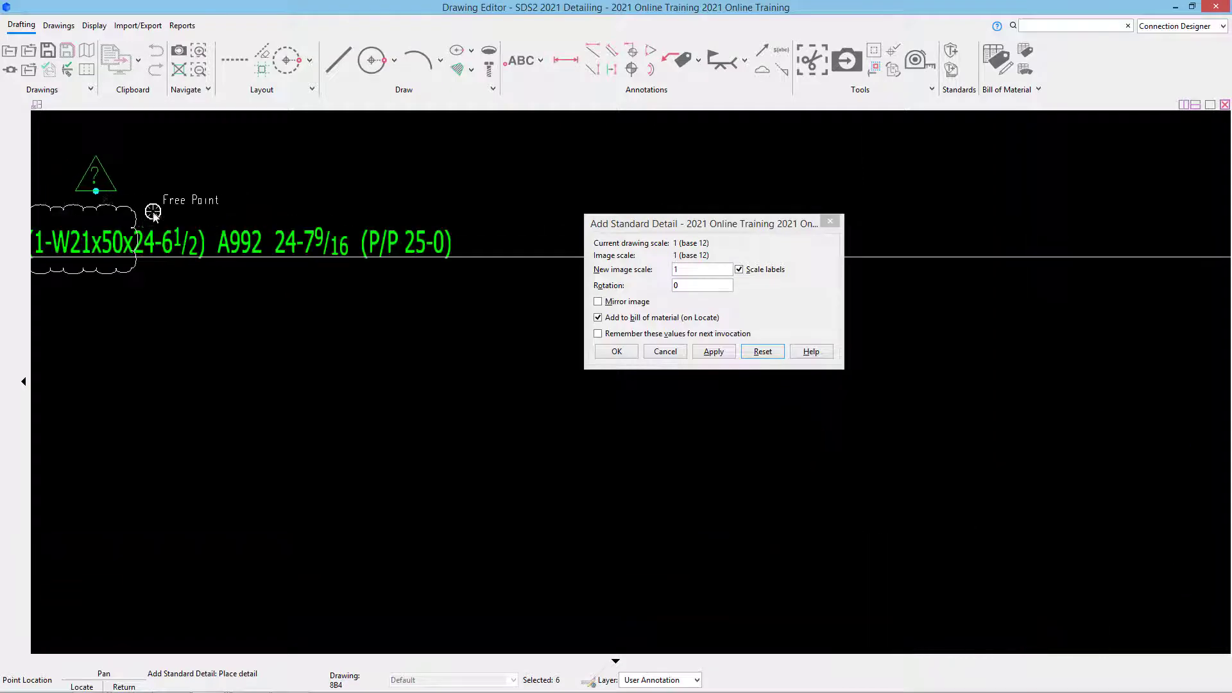
click(93, 193)
Place a revision mark above the cloud at the left end of beam 8B4 and finish adding marks
middle_drag(357, 275, 532, 275)
scroll(533, 275, down, 2)
scroll(446, 305, down, 3)
middle_drag(276, 417, 489, 309)
scroll(497, 309, up, 3)
middle_drag(154, 338, 497, 346)
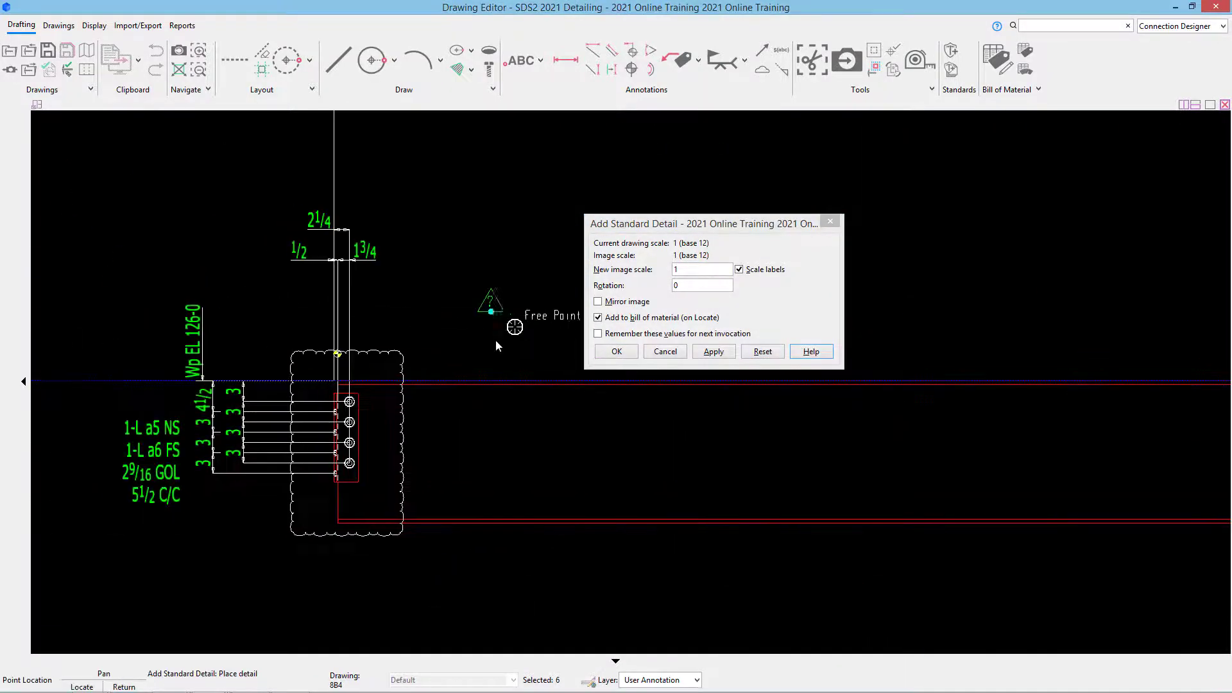
scroll(493, 346, up, 2)
click(354, 358)
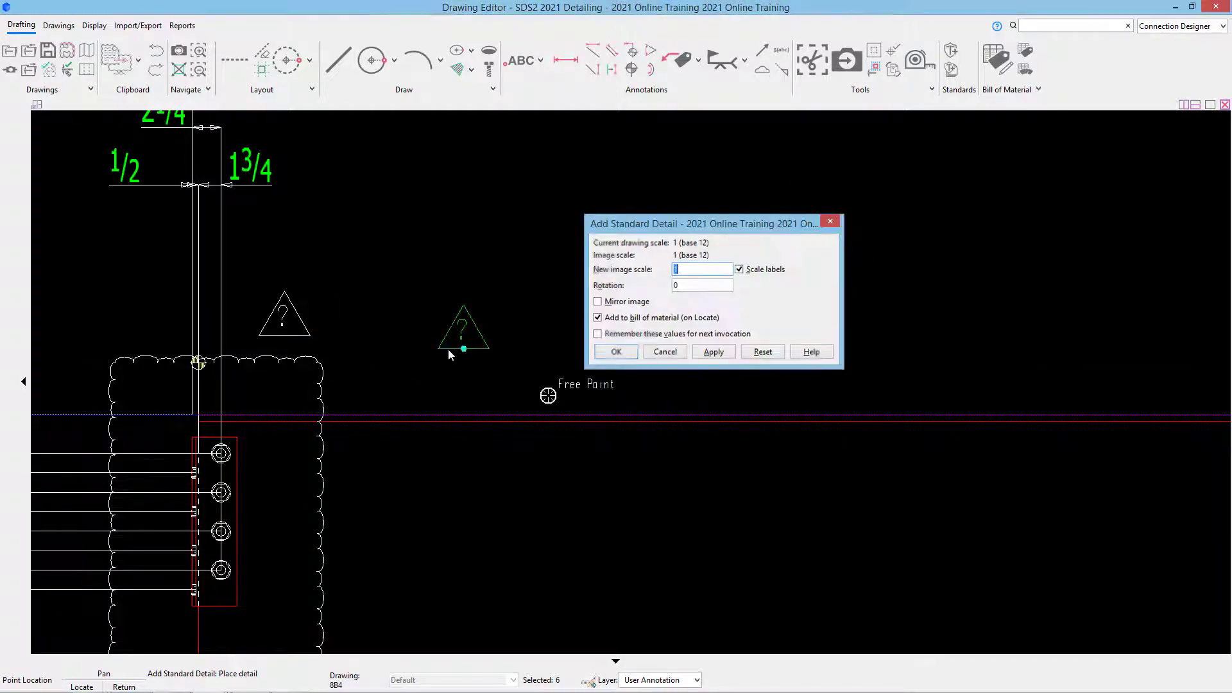
right_click(306, 330)
Change the label in the revision triangle at the beam's left end to A
double_click(284, 316)
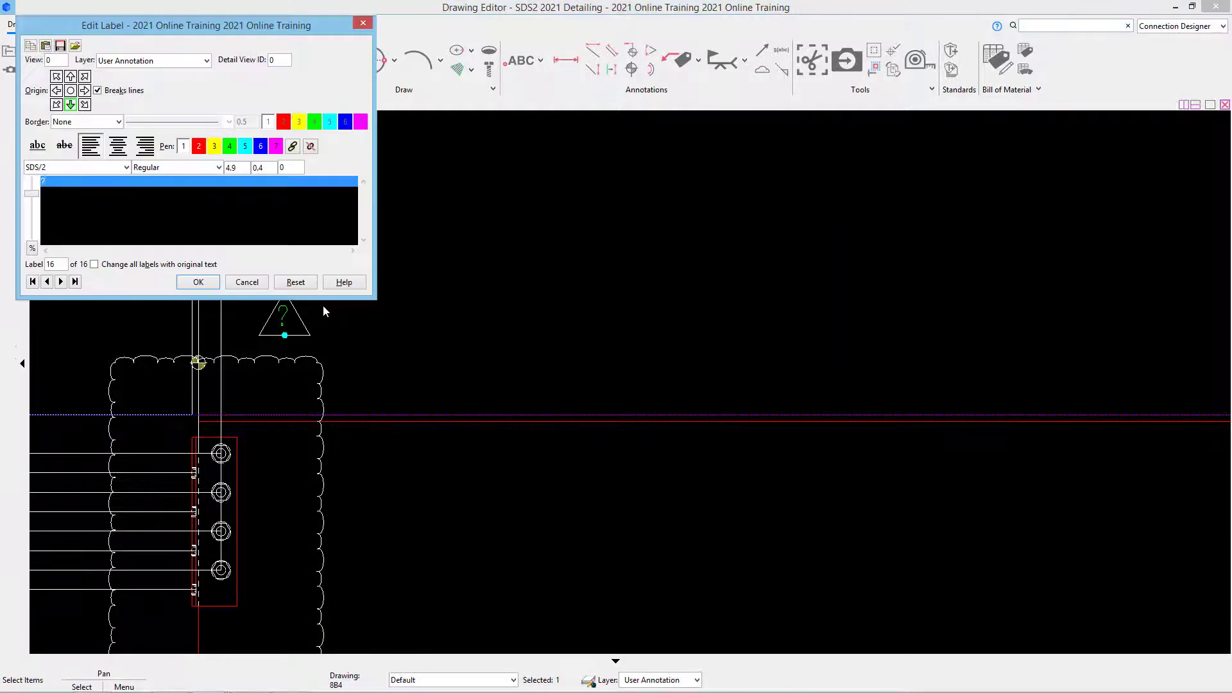
text(a)
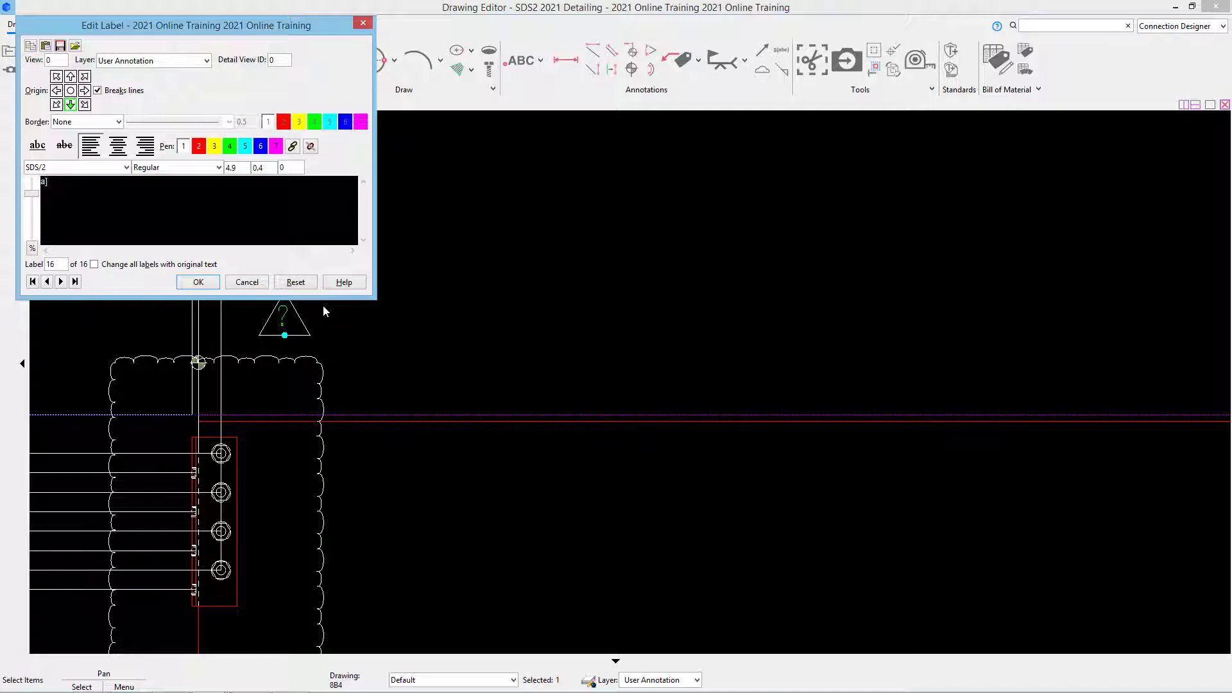
click(200, 282)
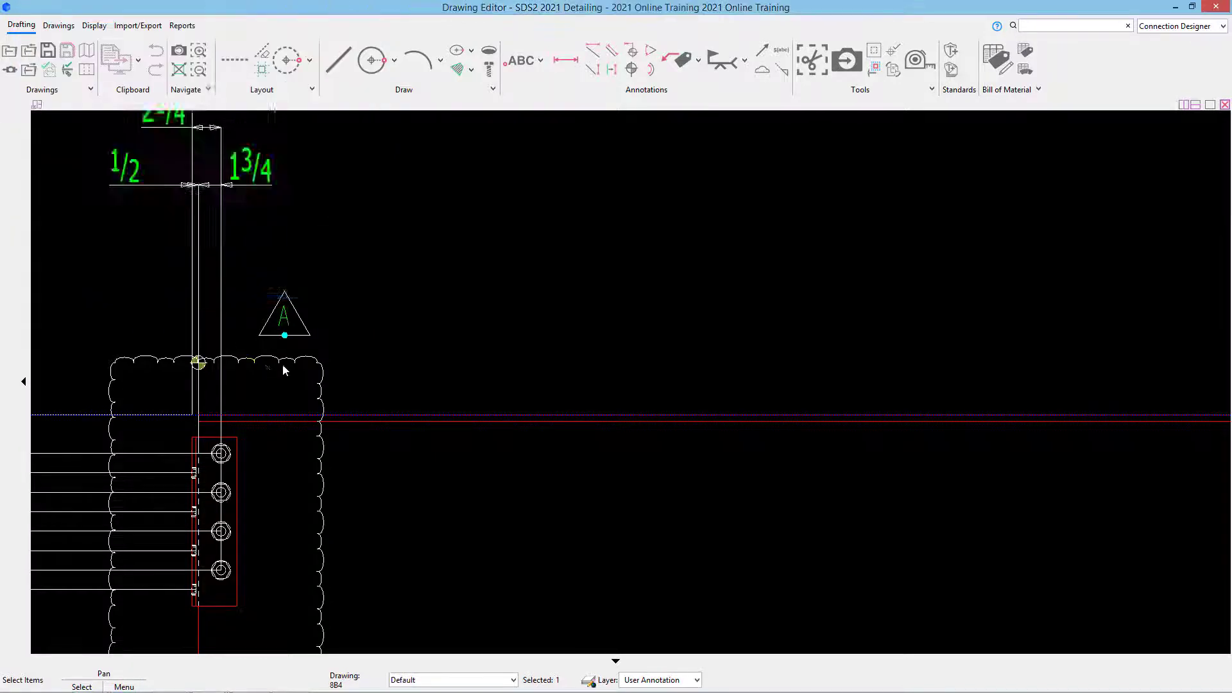
Change the label in the revision triangle above the W21x50 material description to A
scroll(302, 393, down, 2)
scroll(119, 350, up, 6)
double_click(179, 317)
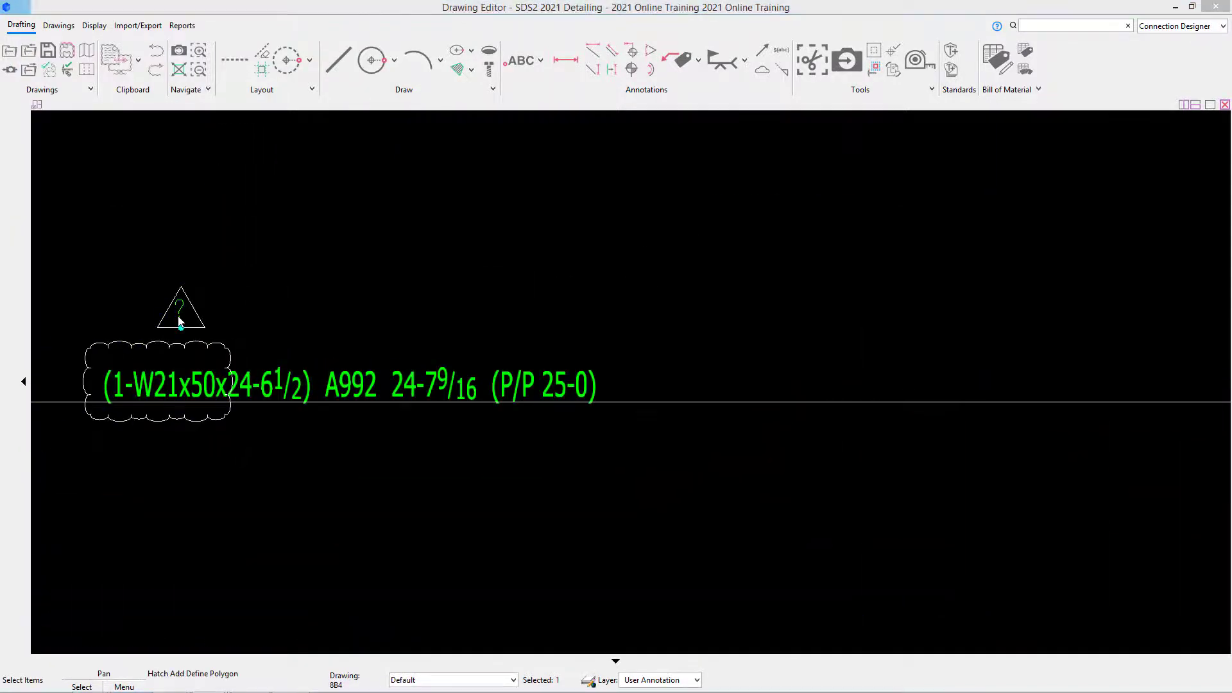
text(a)
click(194, 282)
Change the label in the revision triangle at the beam's right end to A
scroll(276, 303, down, 4)
middle_drag(479, 360, 206, 229)
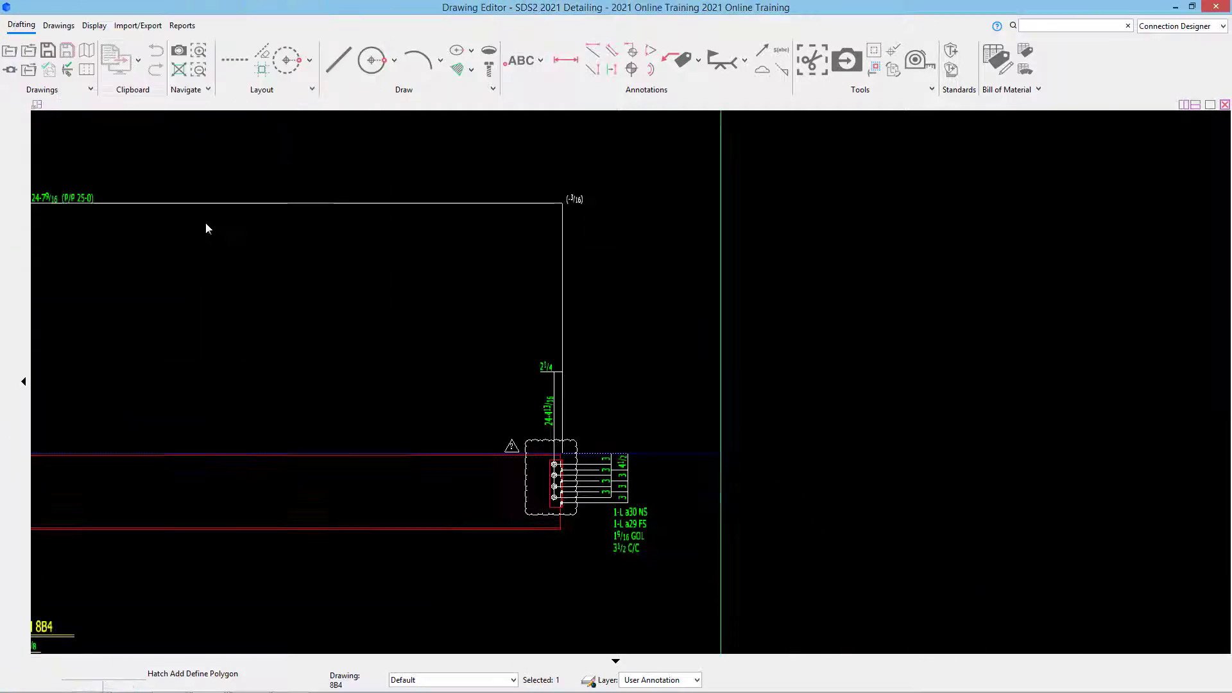
scroll(563, 443, up, 3)
double_click(437, 441)
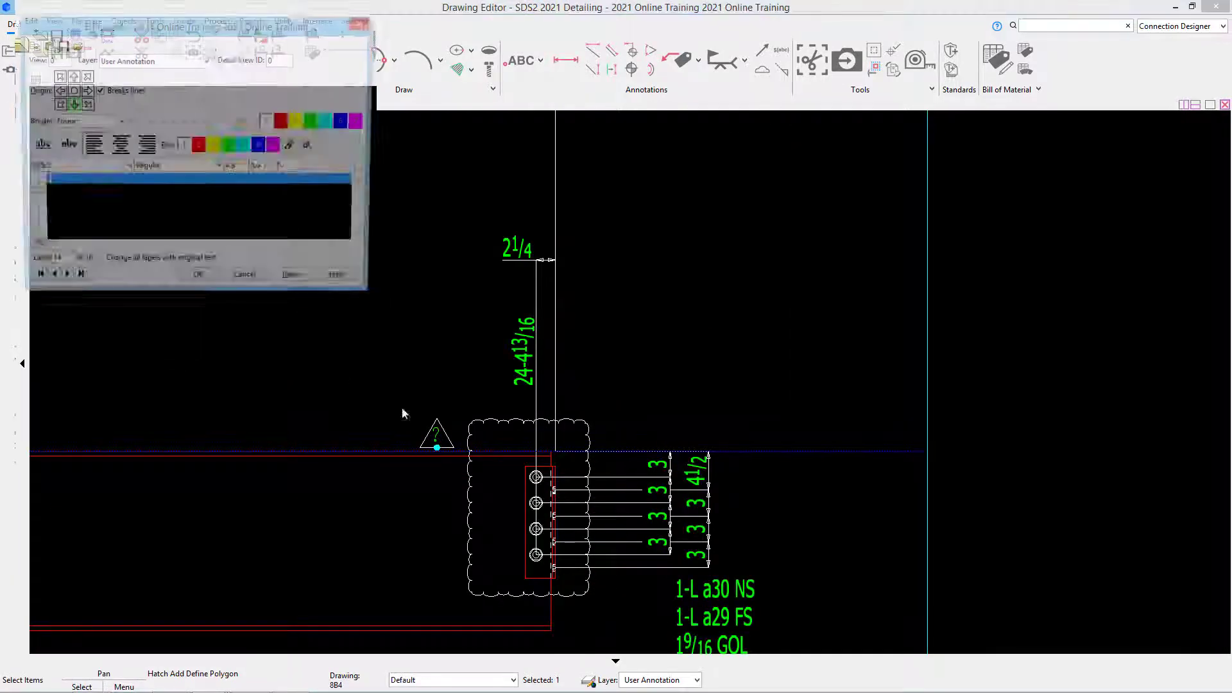
text(a)
click(196, 282)
scroll(393, 359, down, 3)
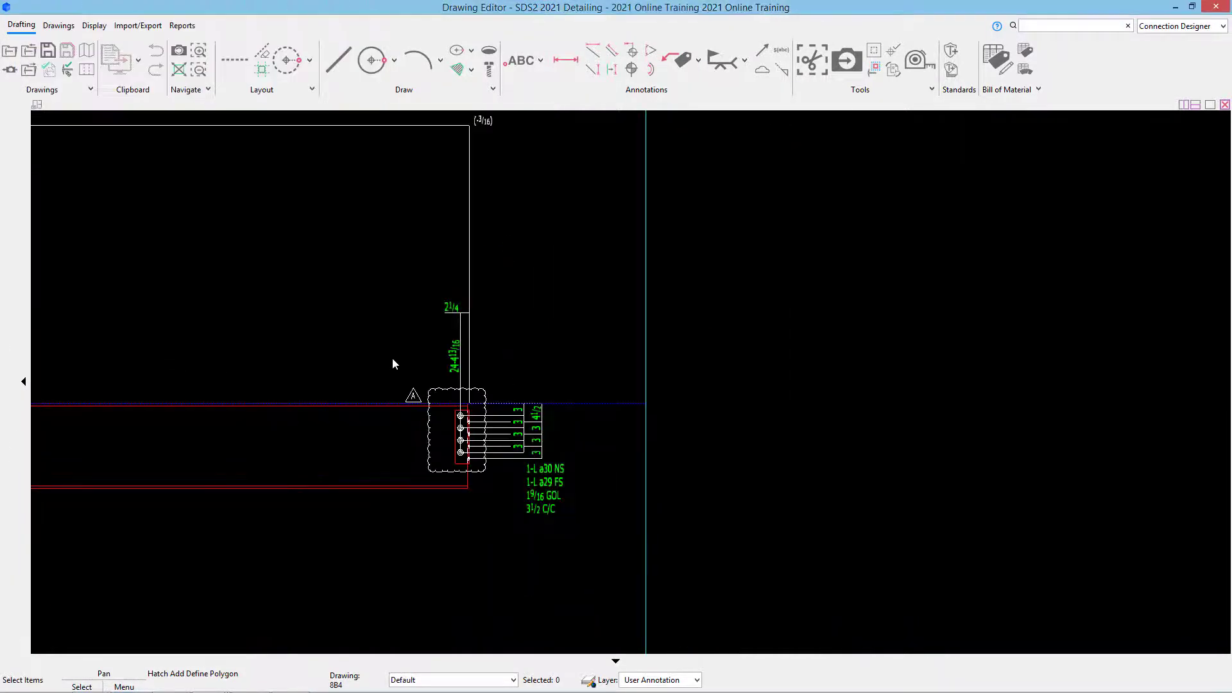
Leave the 8B4 detail drawing and close the Modeling window to return to the Home screen
key(c)
key(Return)
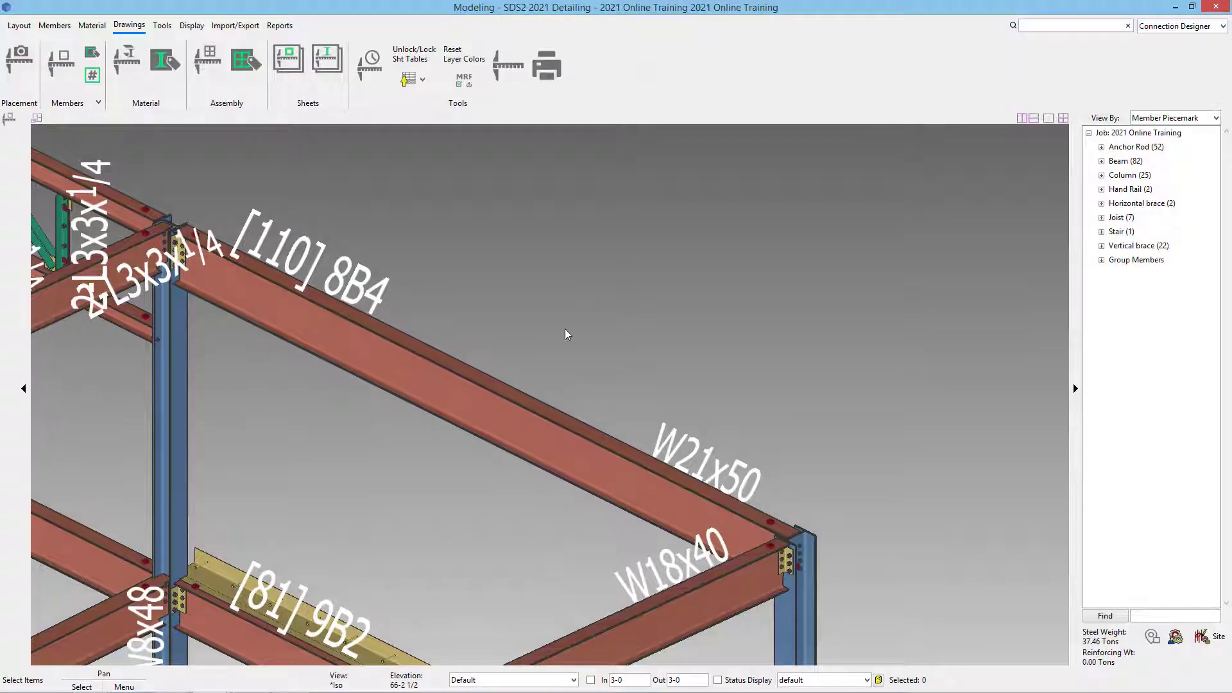
click(1215, 7)
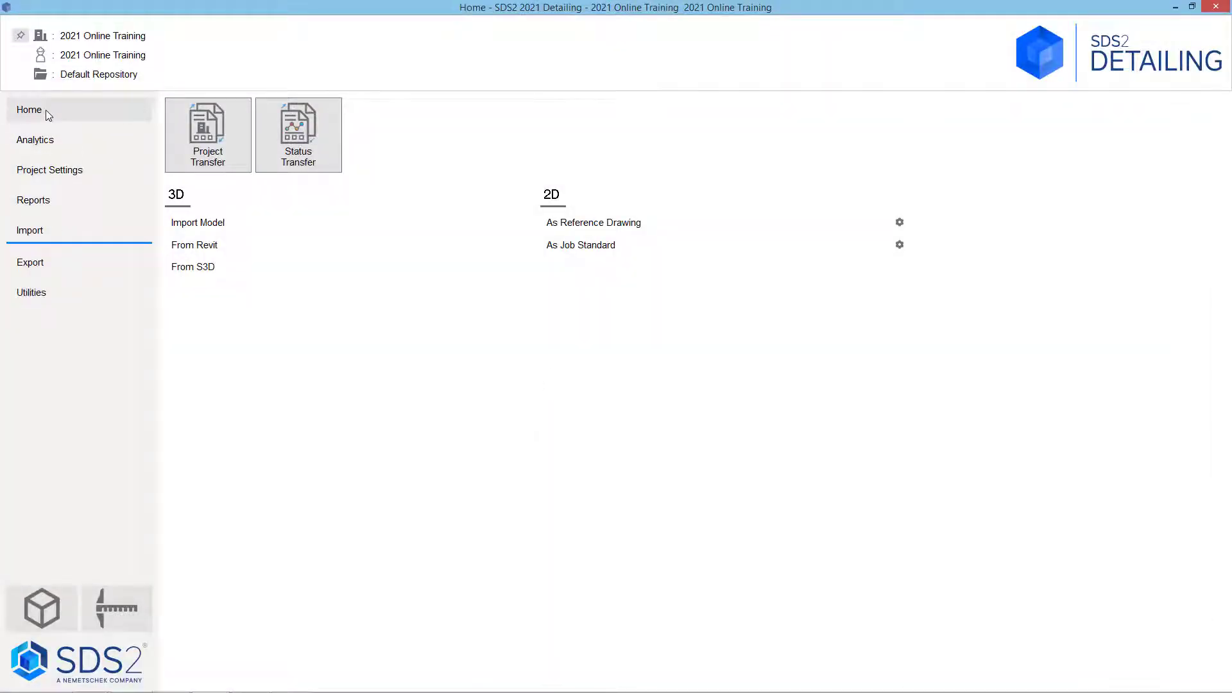
Start a PDF export of the job's drawing sheets with One Document Per Sheet turned off
click(39, 263)
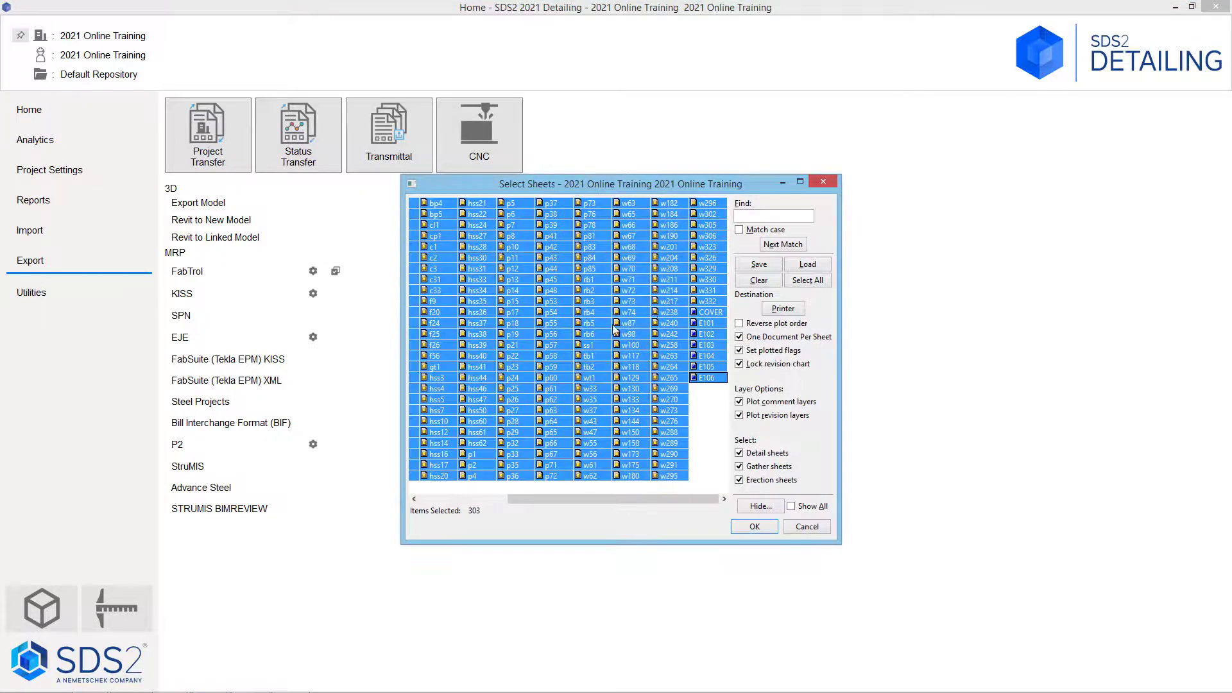
scroll(551, 311, left, 3)
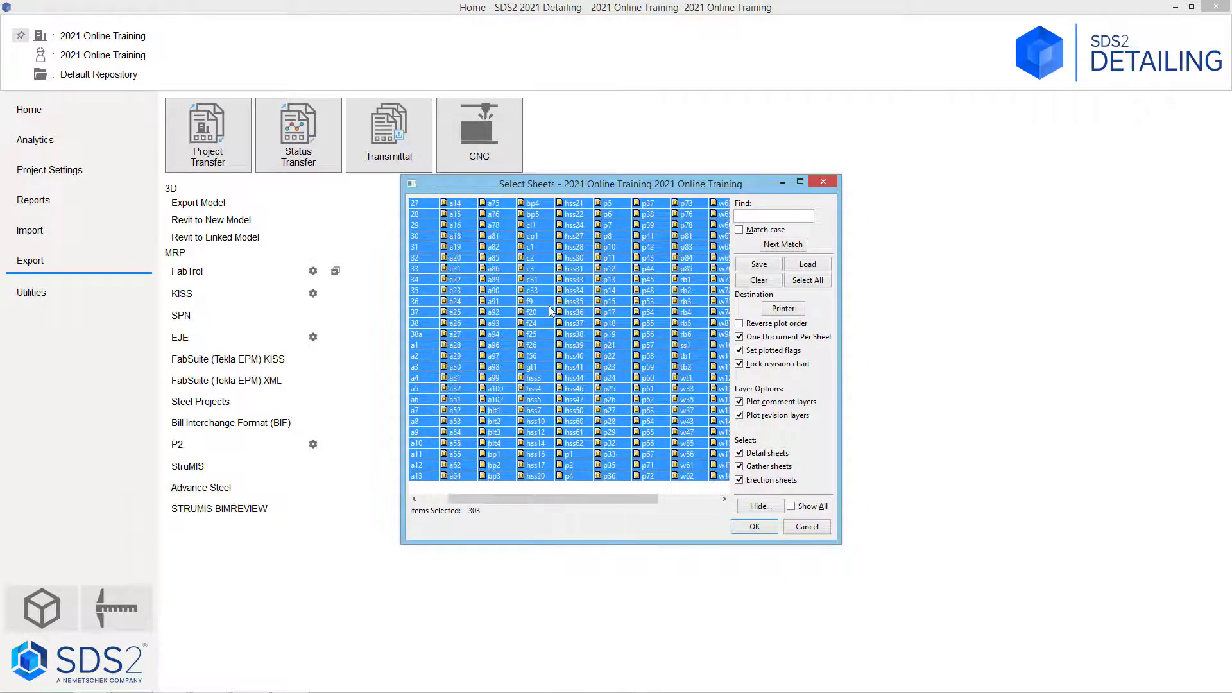
scroll(551, 311, right, 1)
scroll(502, 305, right, 2)
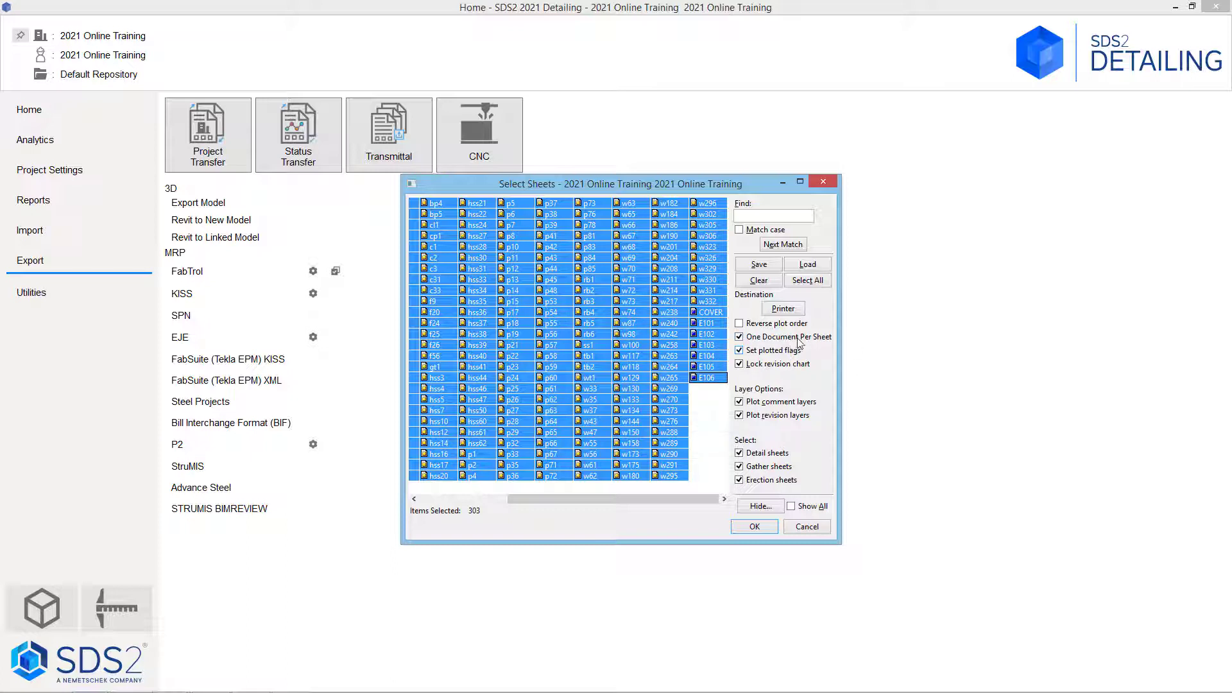
click(798, 338)
Select only the erection sheets COVER and E101 to E106, and try hiding and restoring the detail and gather sheets
click(710, 313)
drag(710, 330, 708, 379)
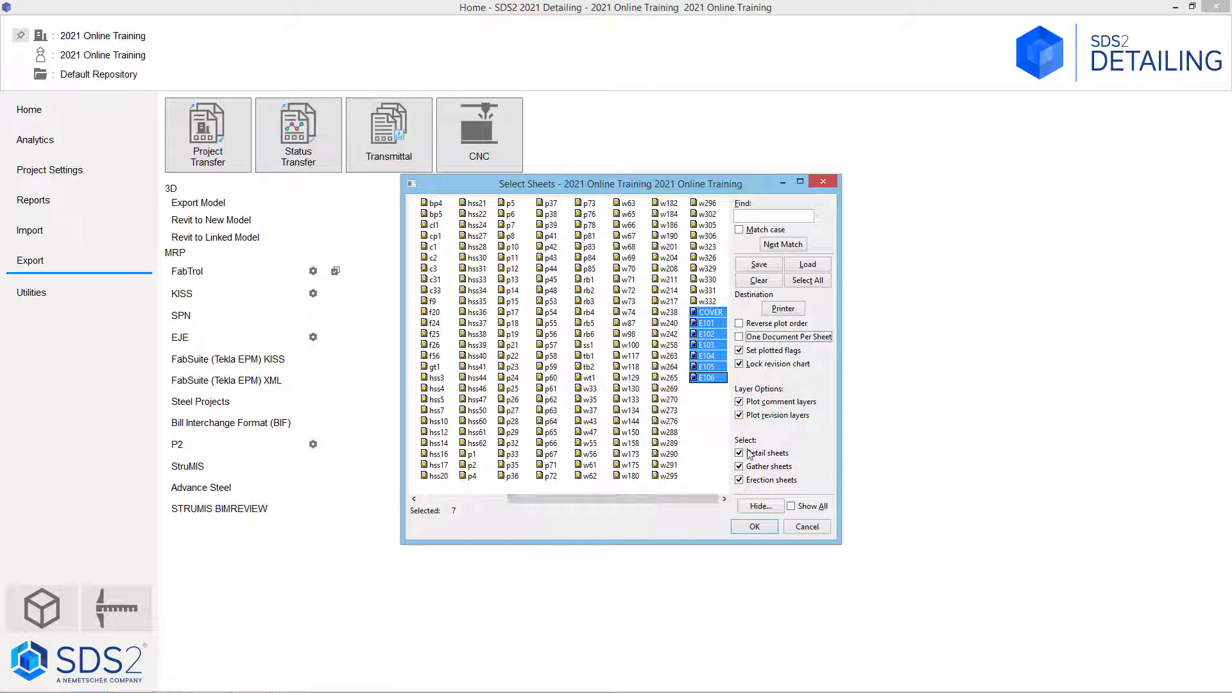
click(750, 454)
click(743, 467)
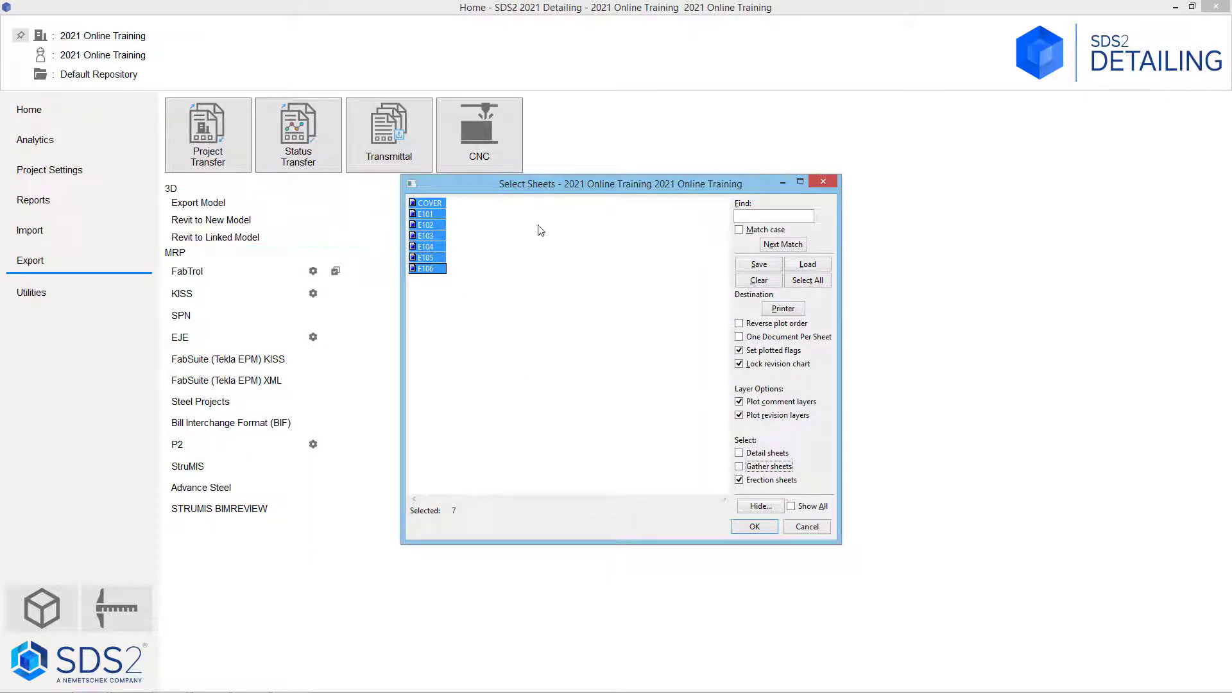
click(752, 454)
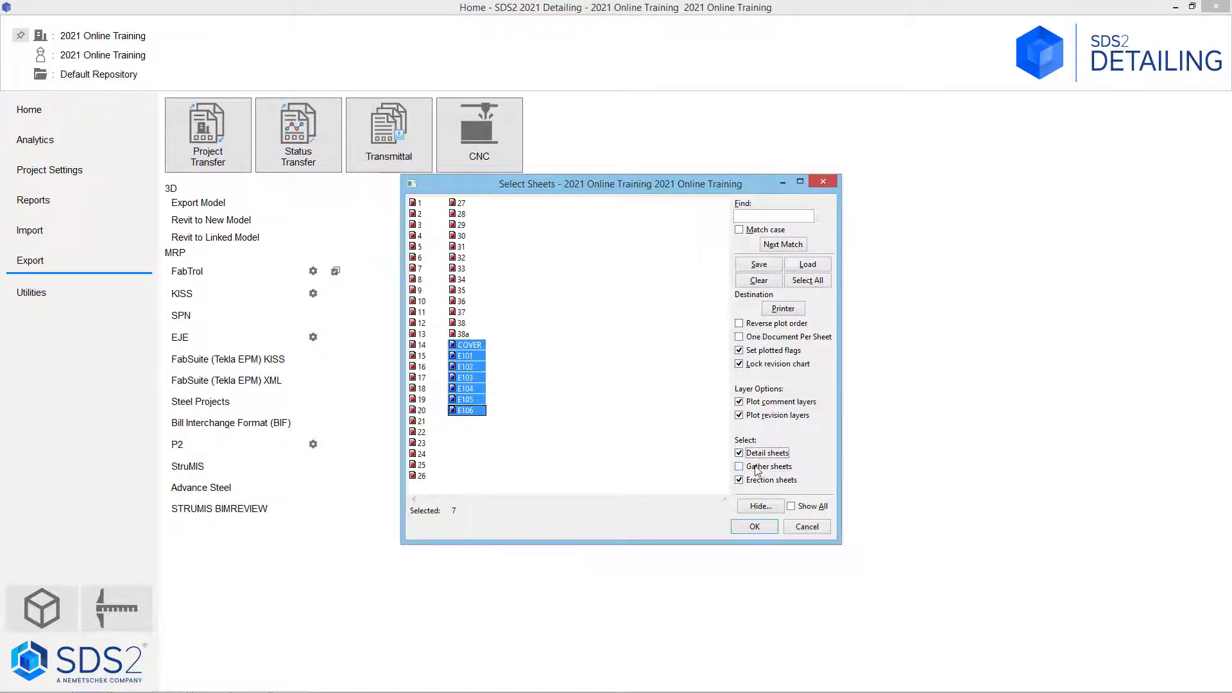
click(757, 467)
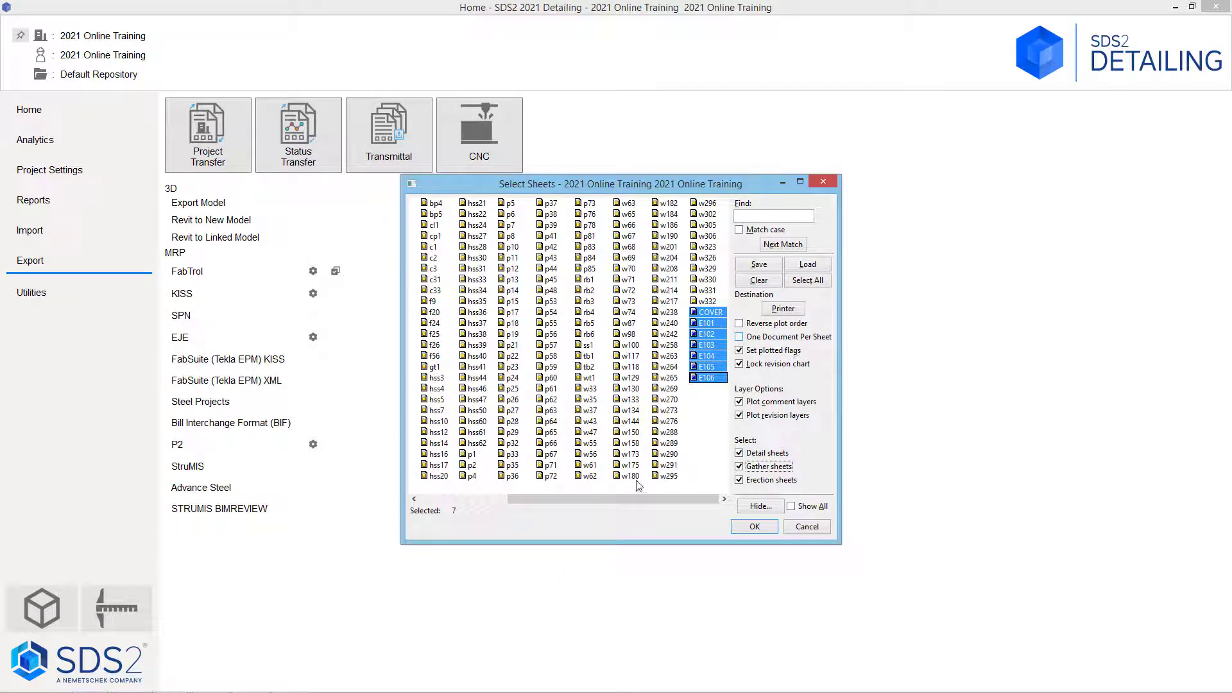
Select all sheets for export and set the output destination to disk in the Desktop folder
click(809, 280)
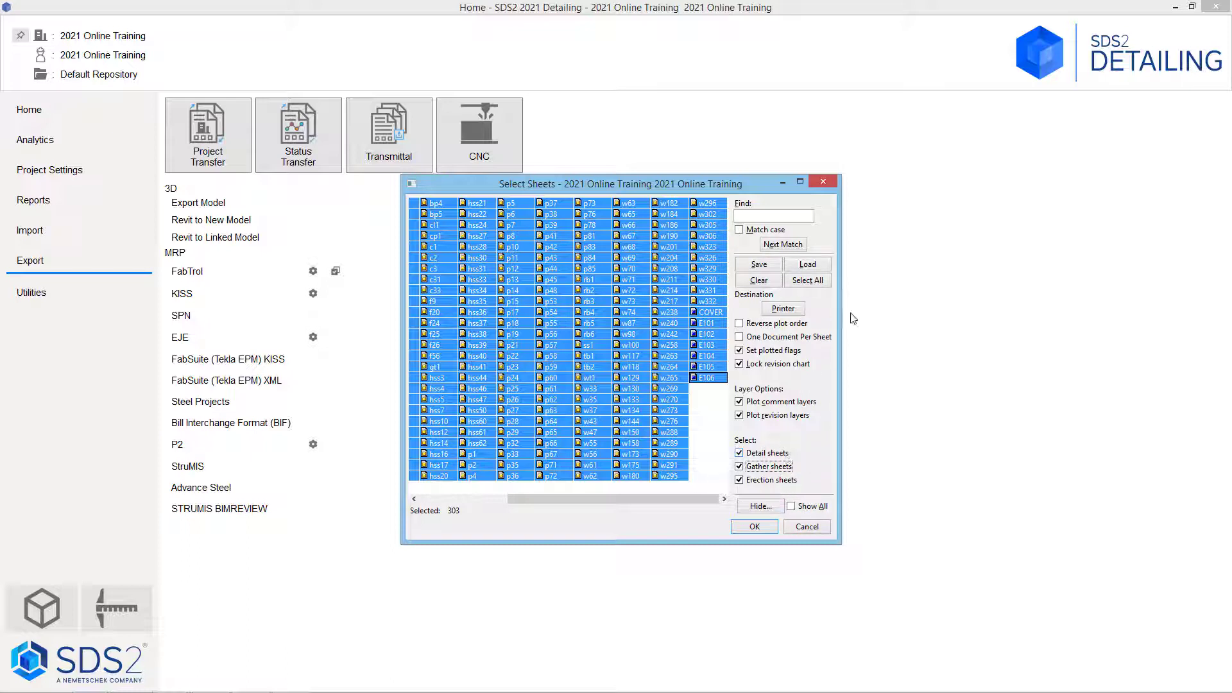
click(795, 310)
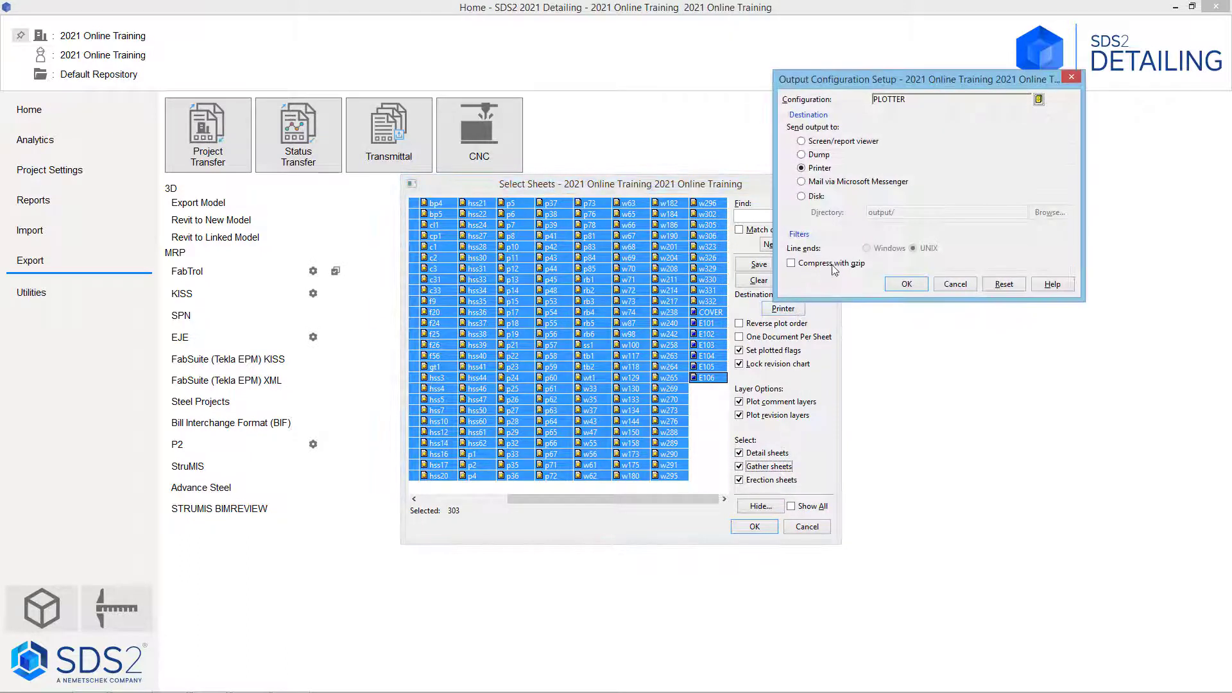
click(802, 196)
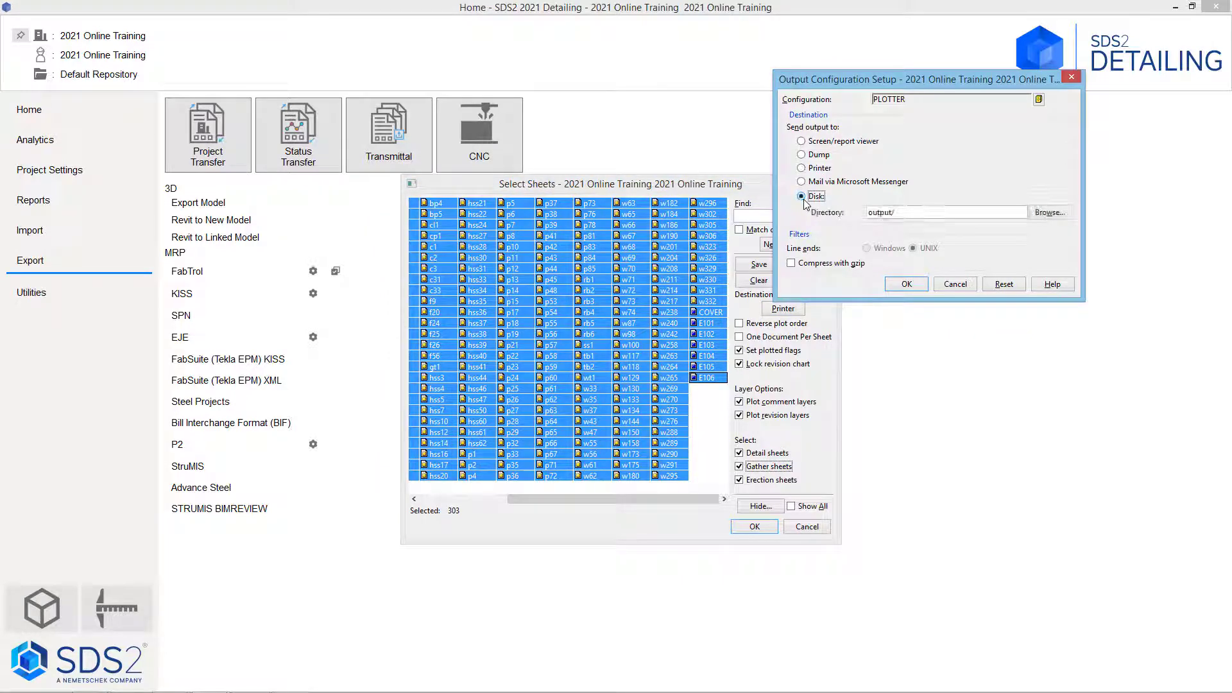
click(1049, 212)
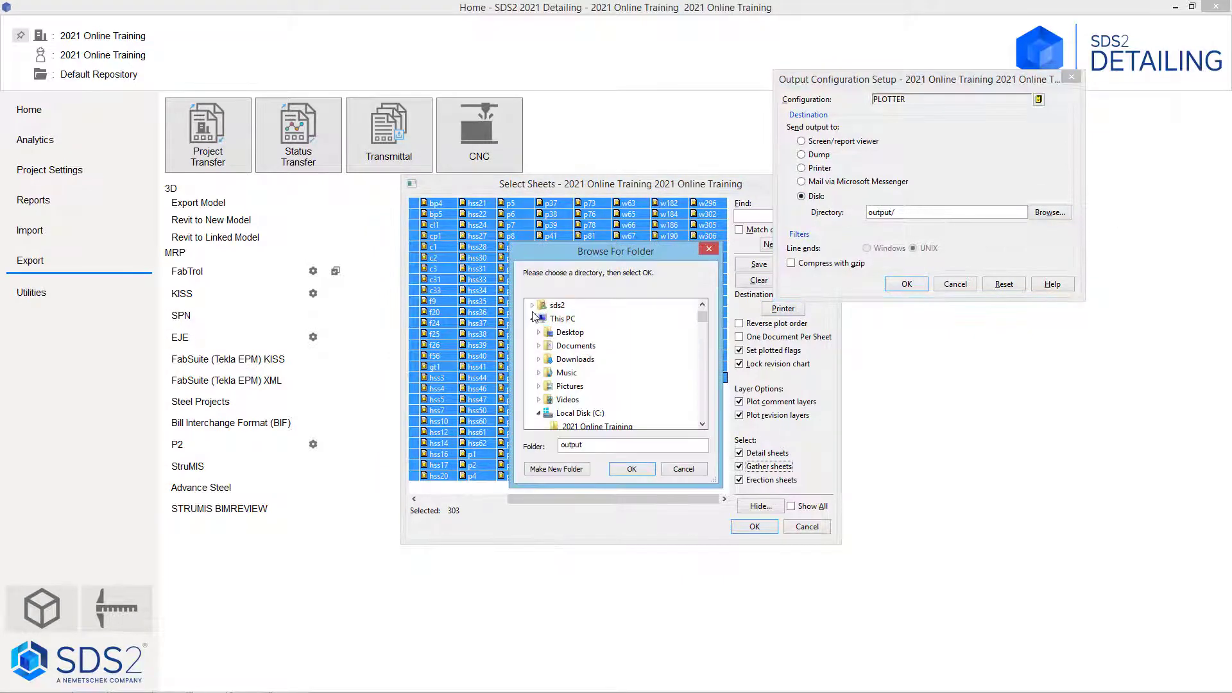
click(557, 333)
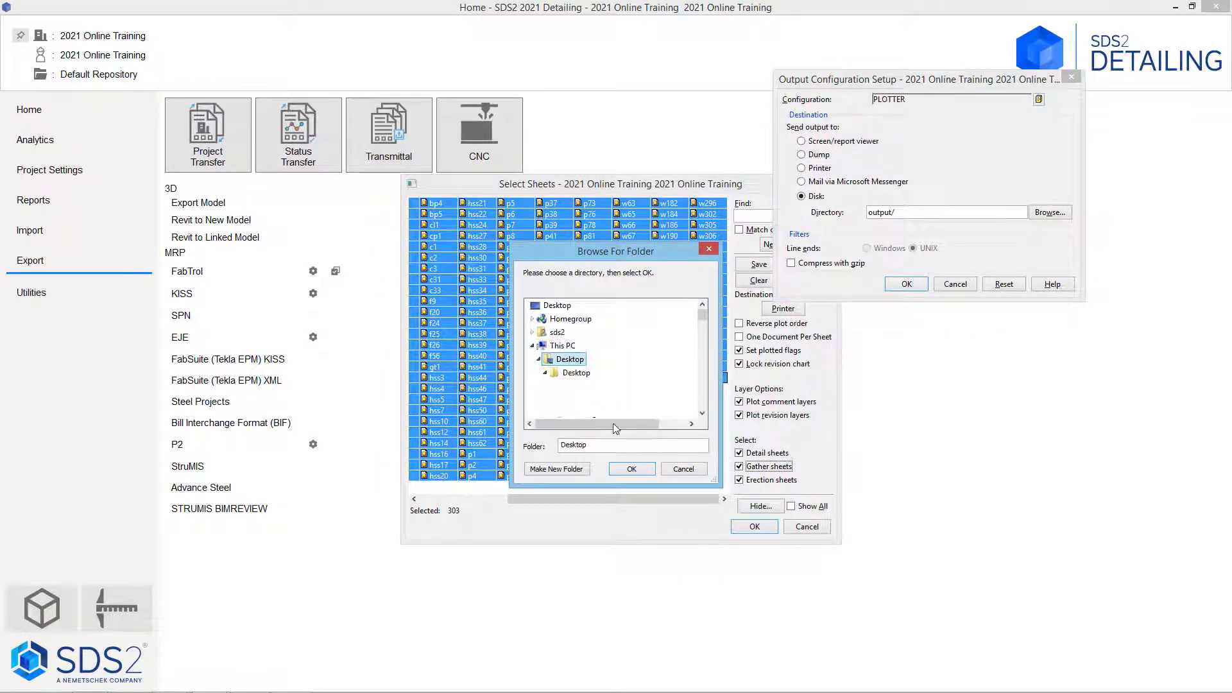
click(630, 471)
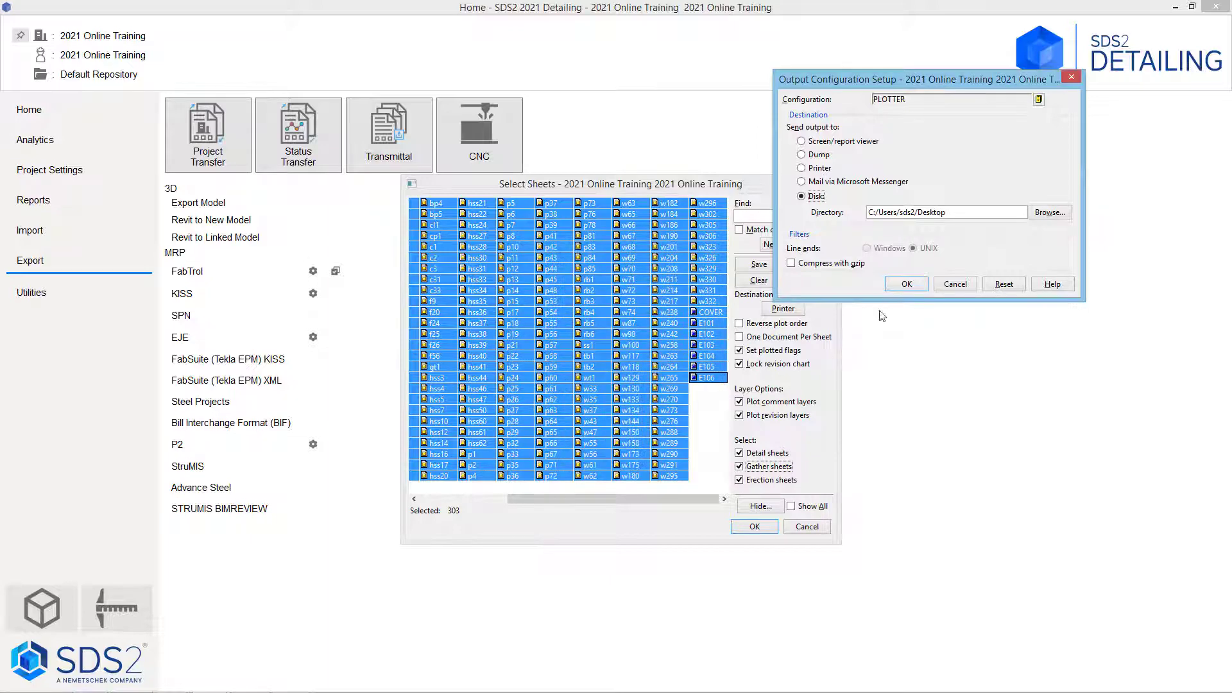
click(917, 286)
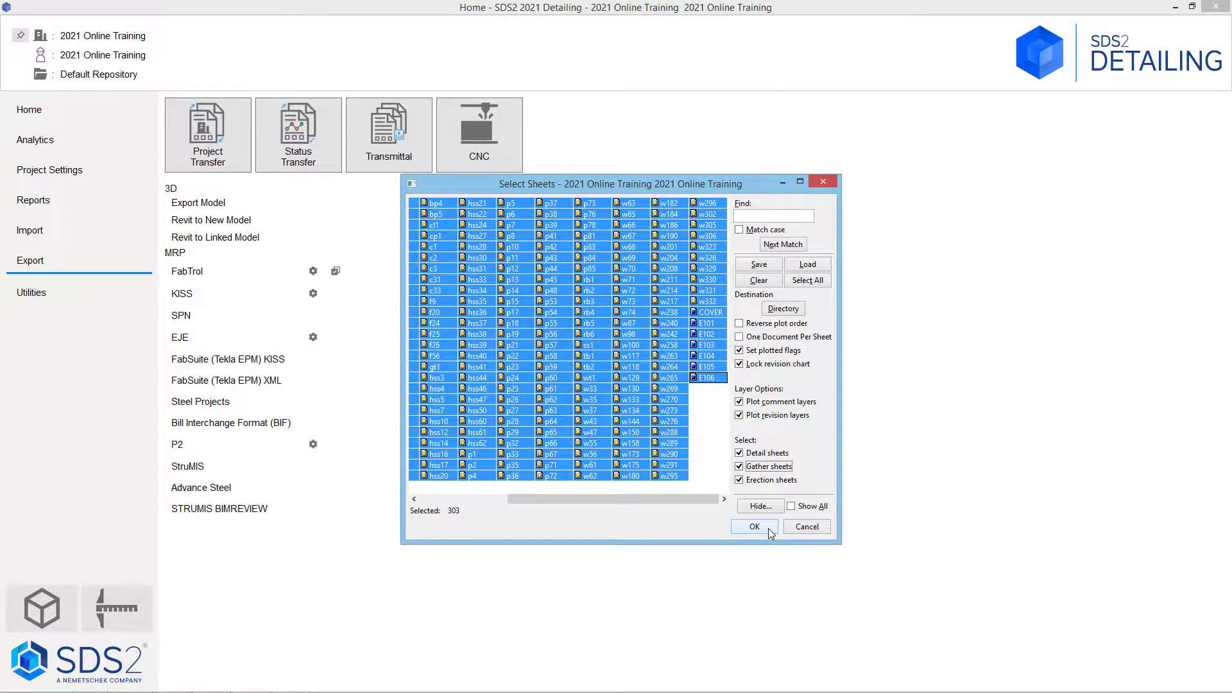
Export the selected sheets to a PDF named TRAINING on the Desktop and locate the file there
click(769, 529)
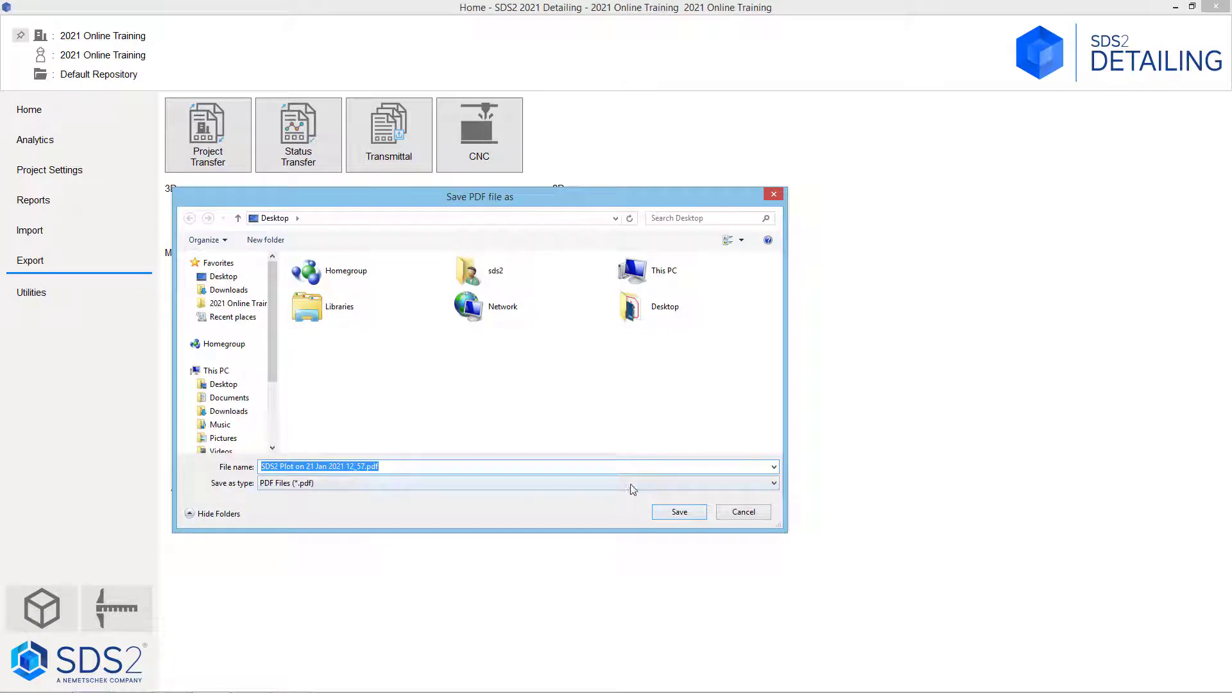
text(TRAINING)
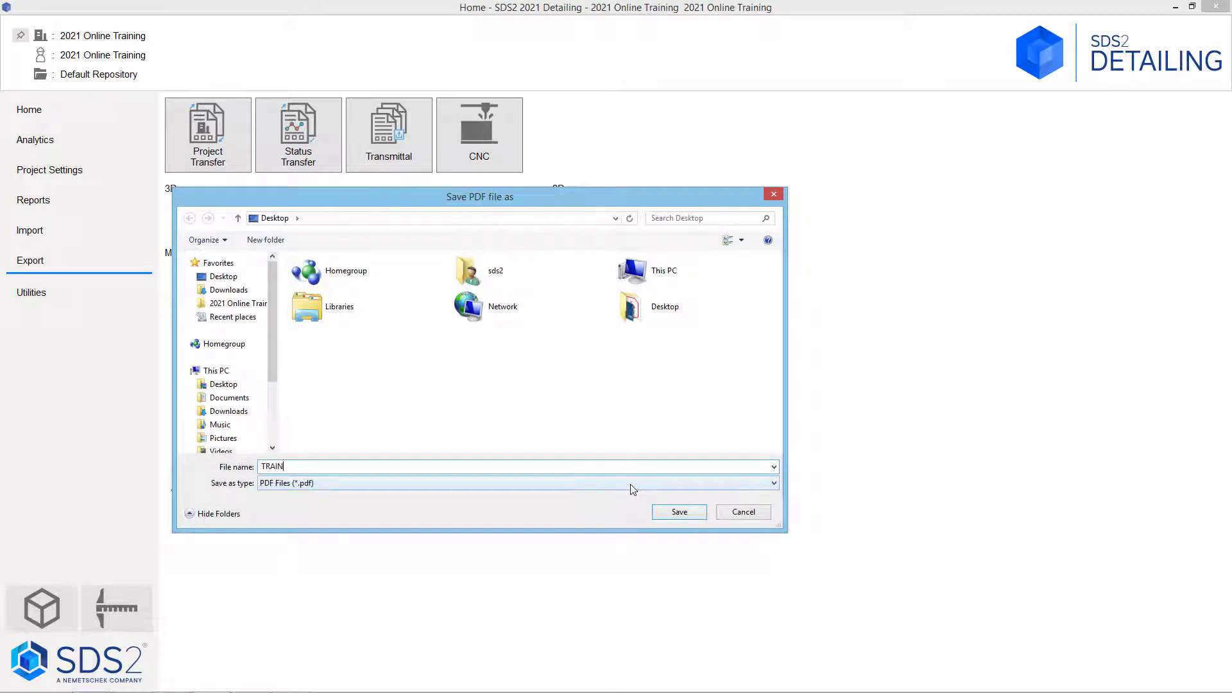
click(675, 511)
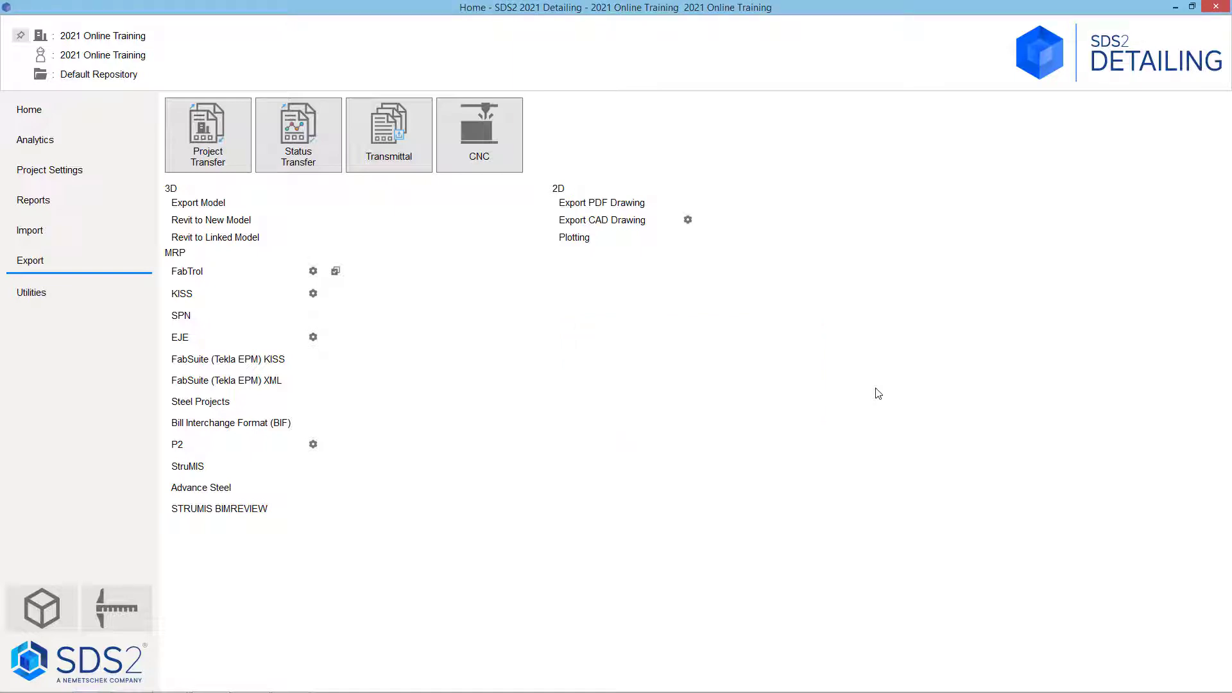
click(1175, 7)
click(29, 165)
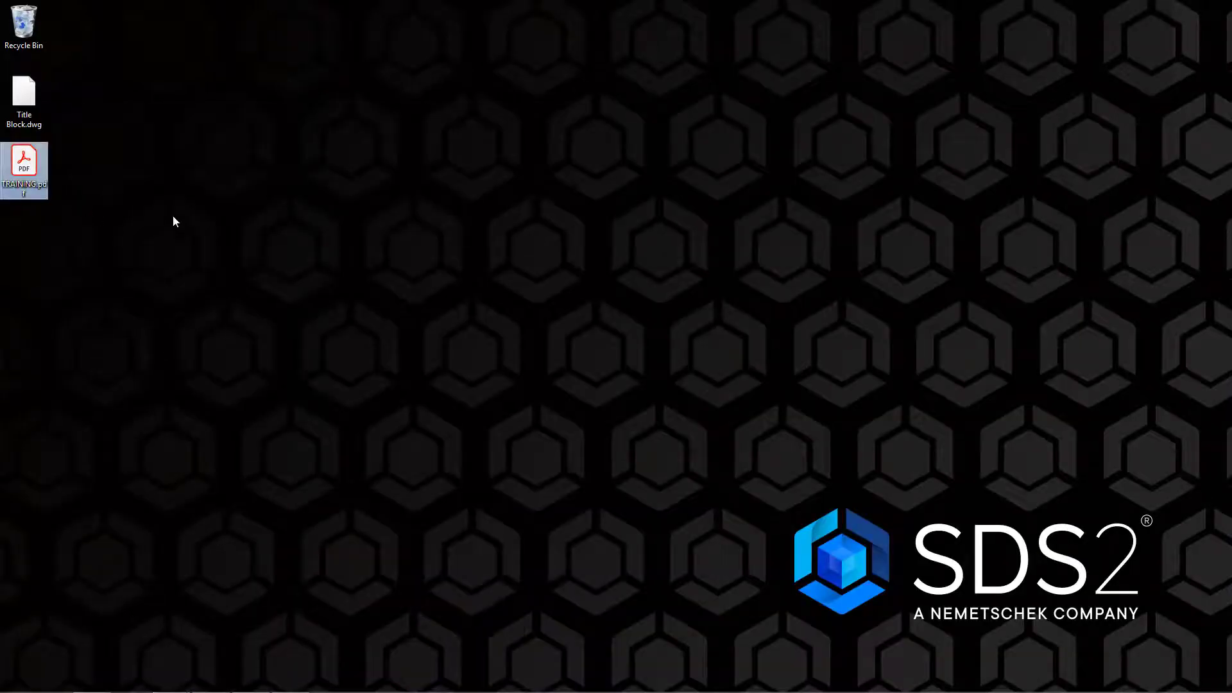
Open TRAINING.pdf from the desktop in Adobe Acrobat Reader and follow the plate p5 link on anchor rods 1M2 to its detail sheet
double_click(29, 180)
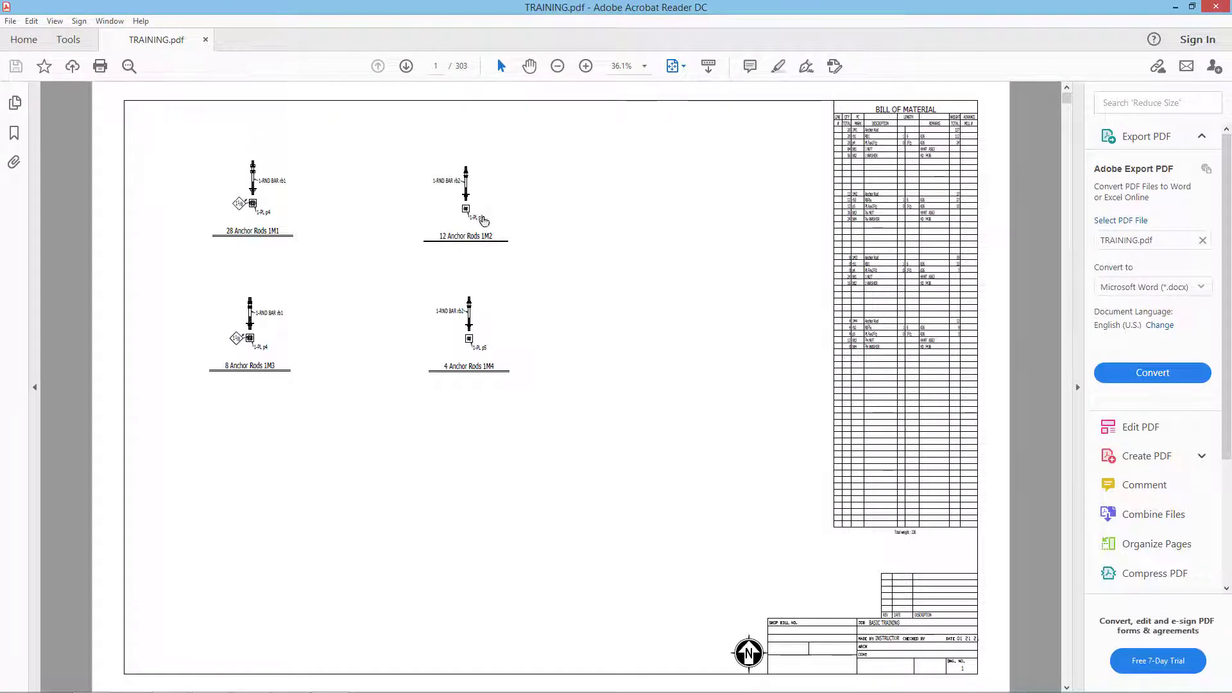
click(484, 219)
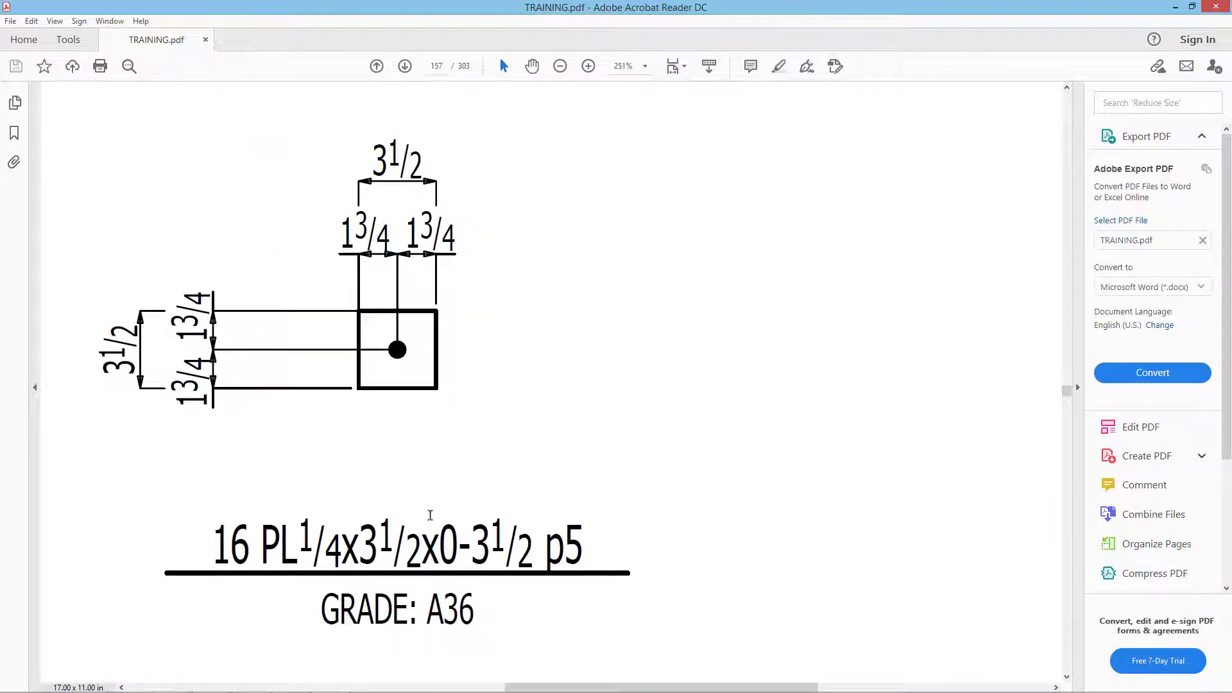
scroll(420, 552, down, 1)
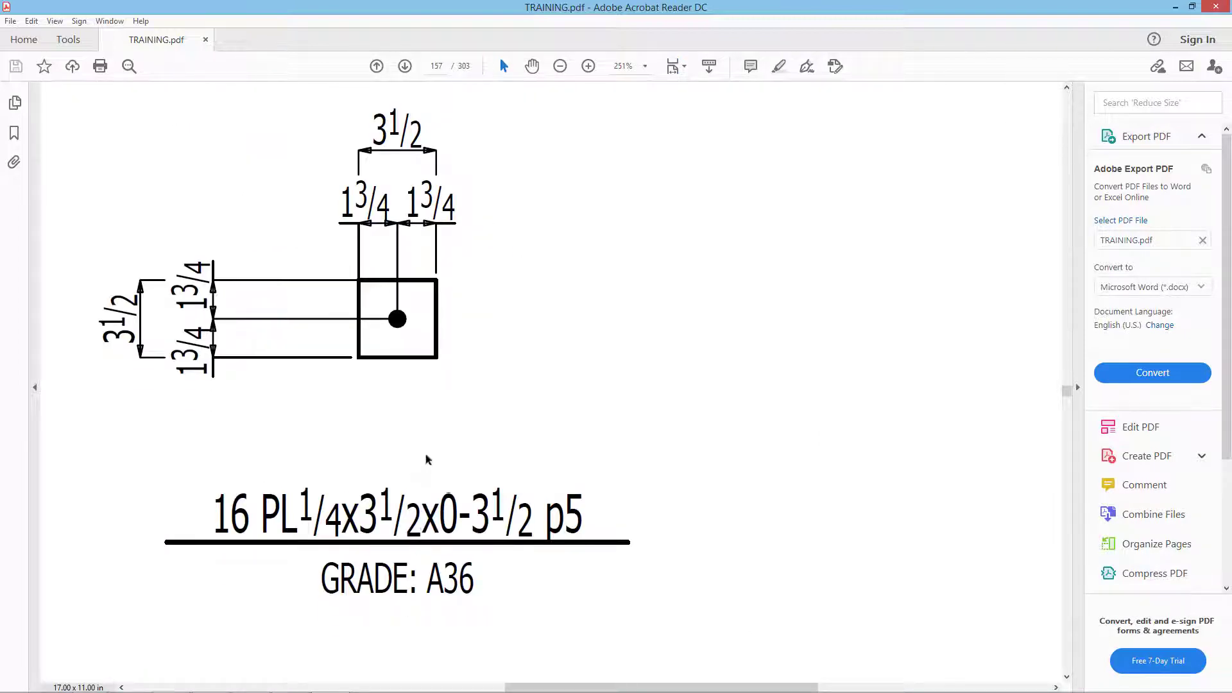
ctrl+scroll(427, 459, down, 4)
scroll(423, 385, down, 2)
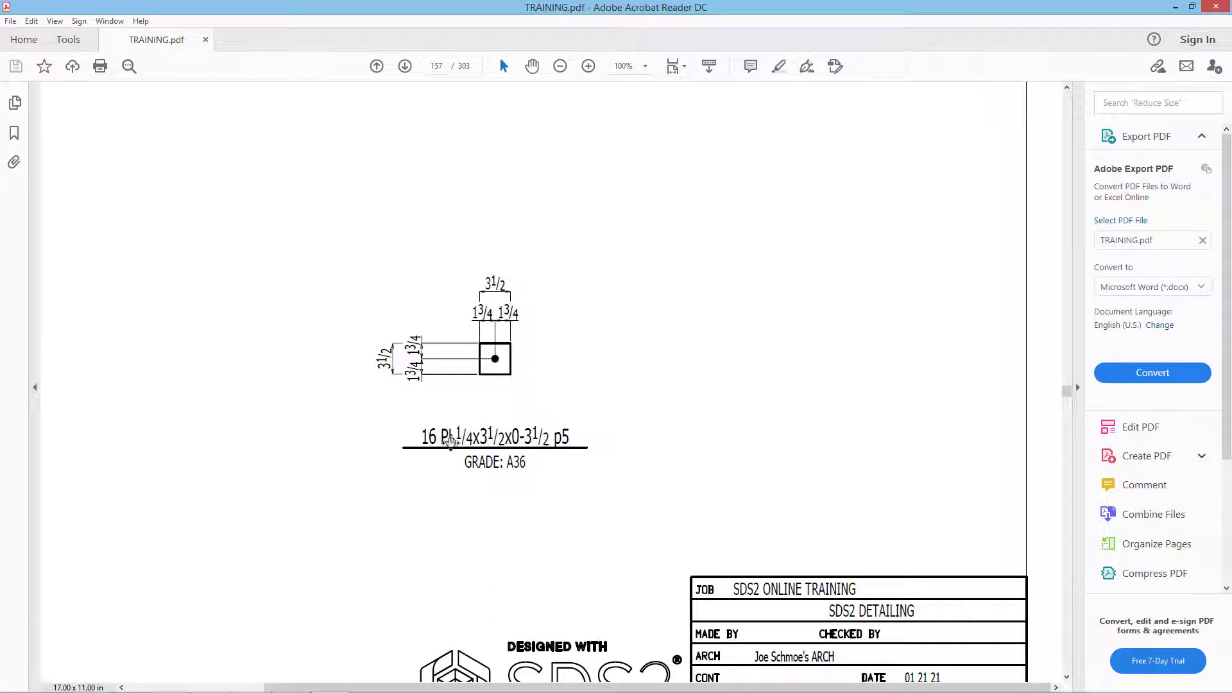
scroll(569, 344, down, 1)
ctrl+scroll(571, 346, down, 2)
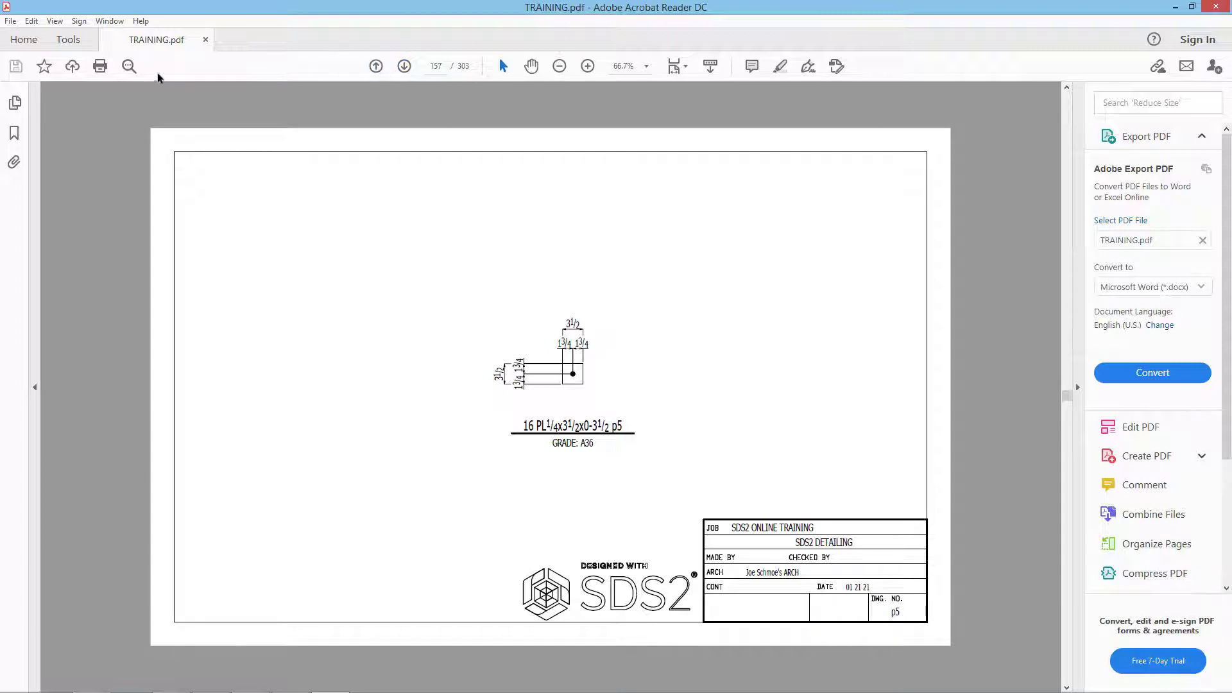
Return to page 1, advance to page 2, and open the w240 piece drawing through its link in column 2C2's bill of material
click(436, 66)
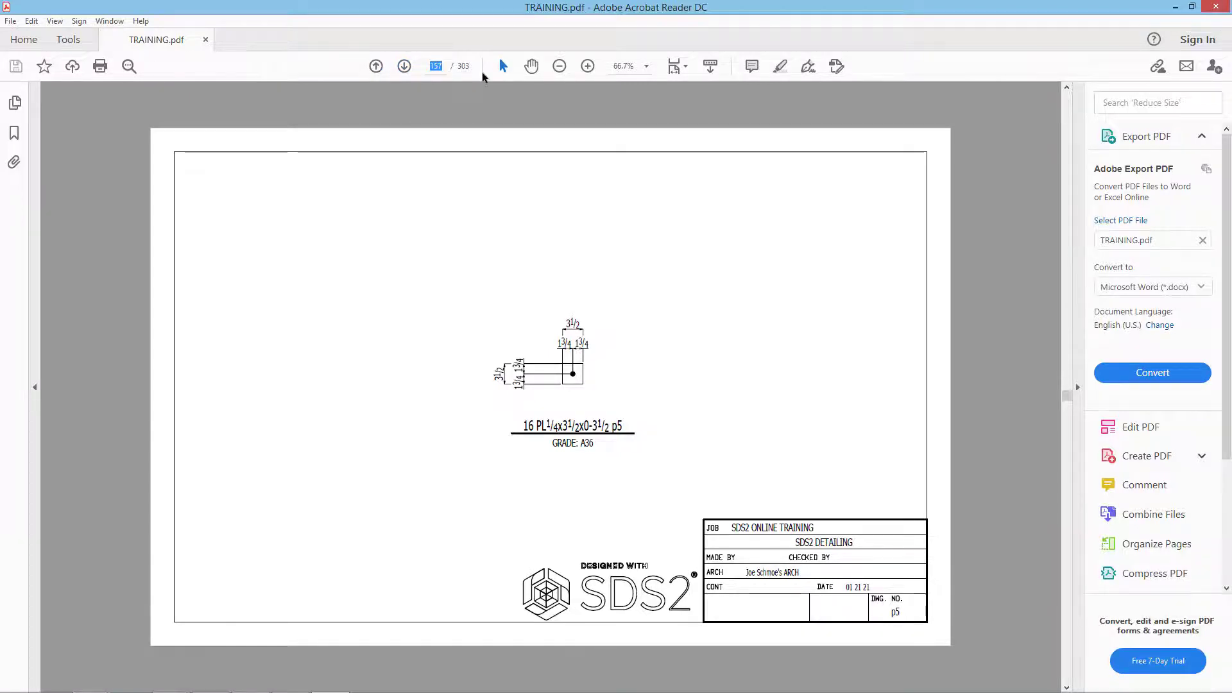
text(1)
key(Return)
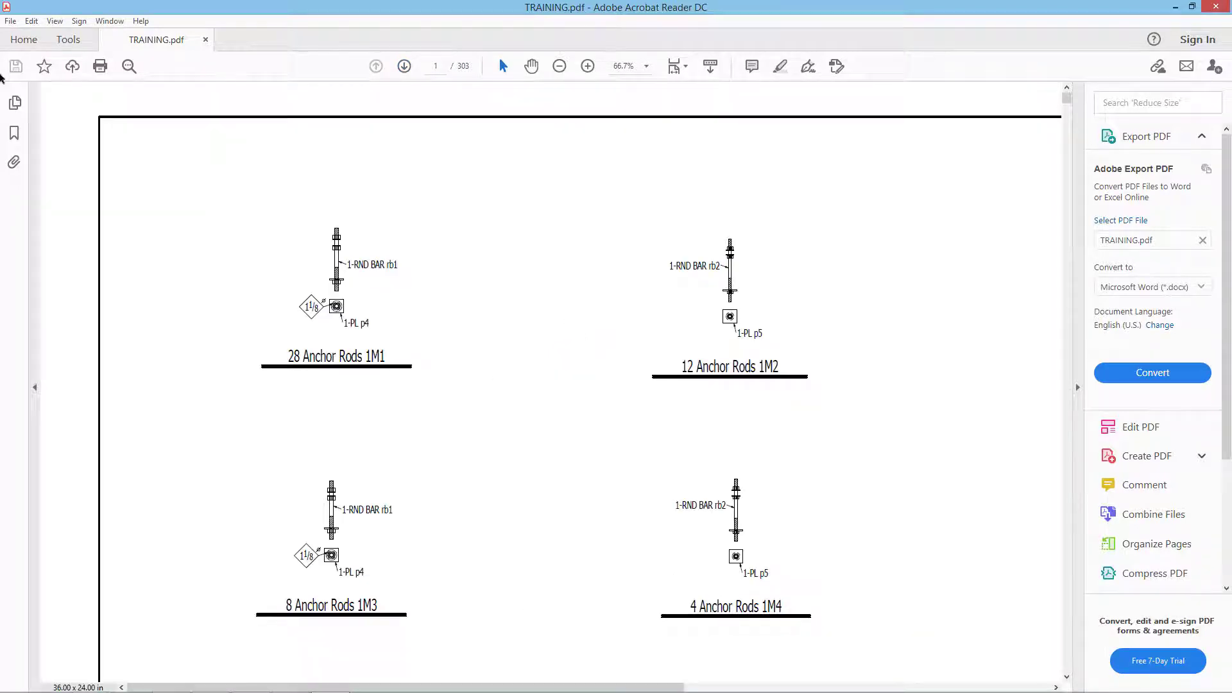
click(405, 66)
scroll(462, 302, down, 1)
scroll(460, 396, down, 3)
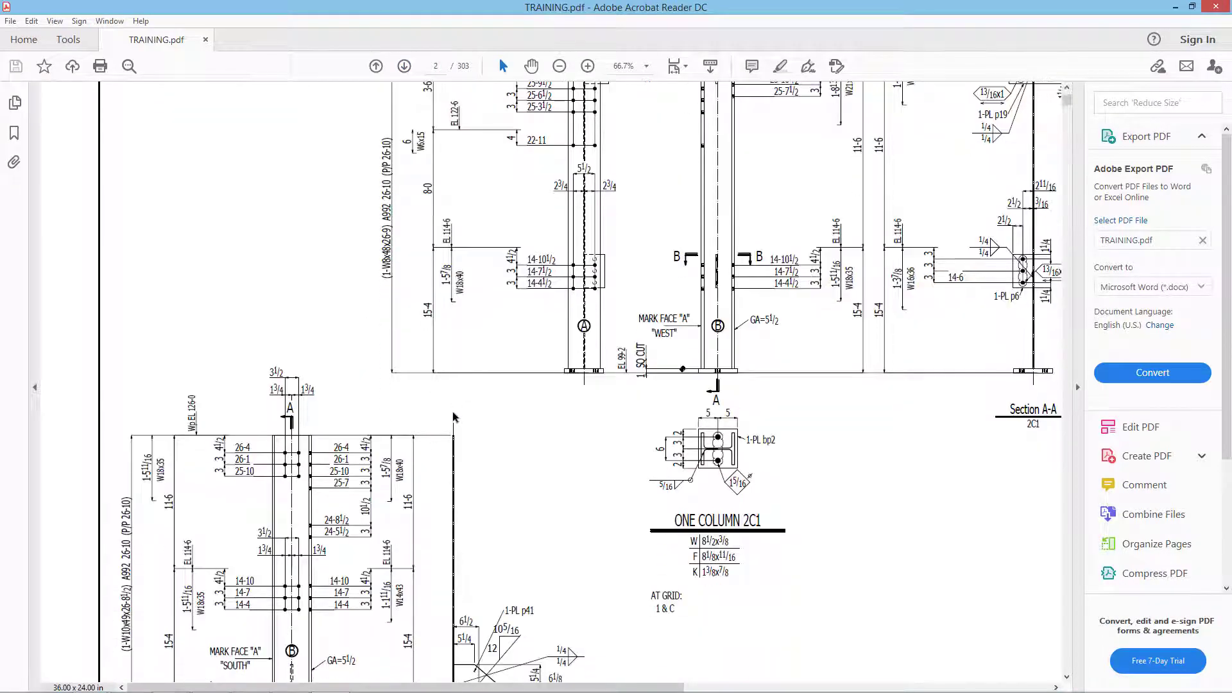
scroll(491, 417, up, 3)
middle_drag(483, 437, 500, 476)
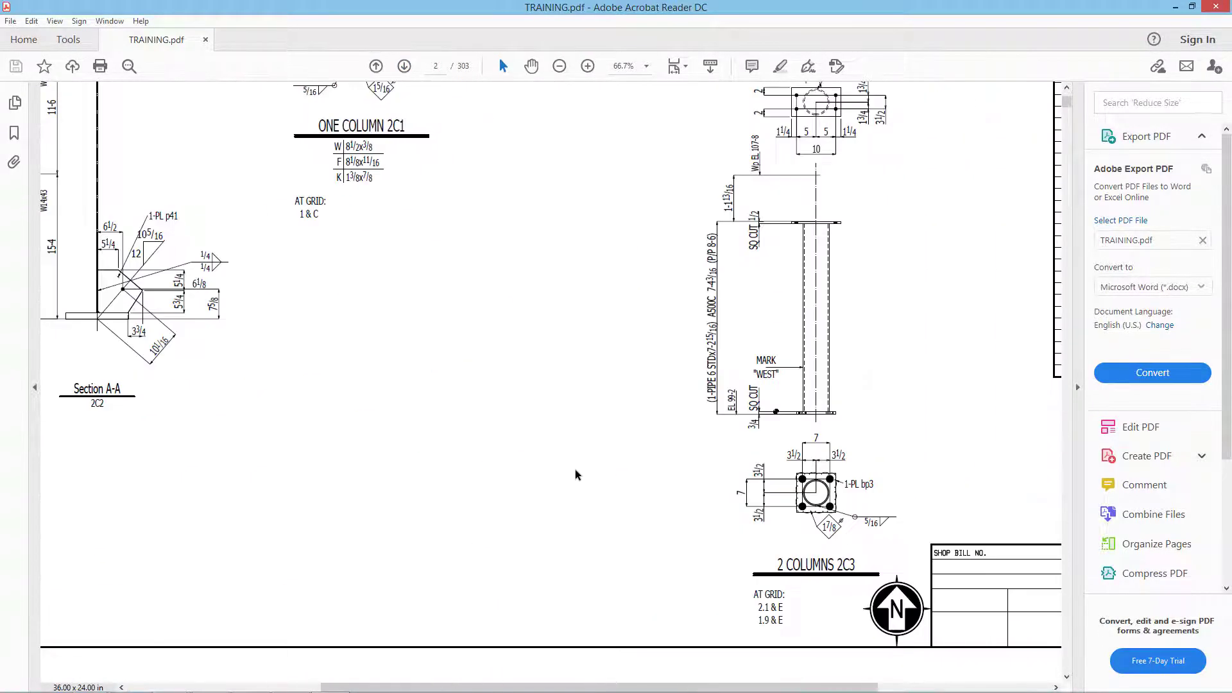
middle_drag(639, 441, 666, 429)
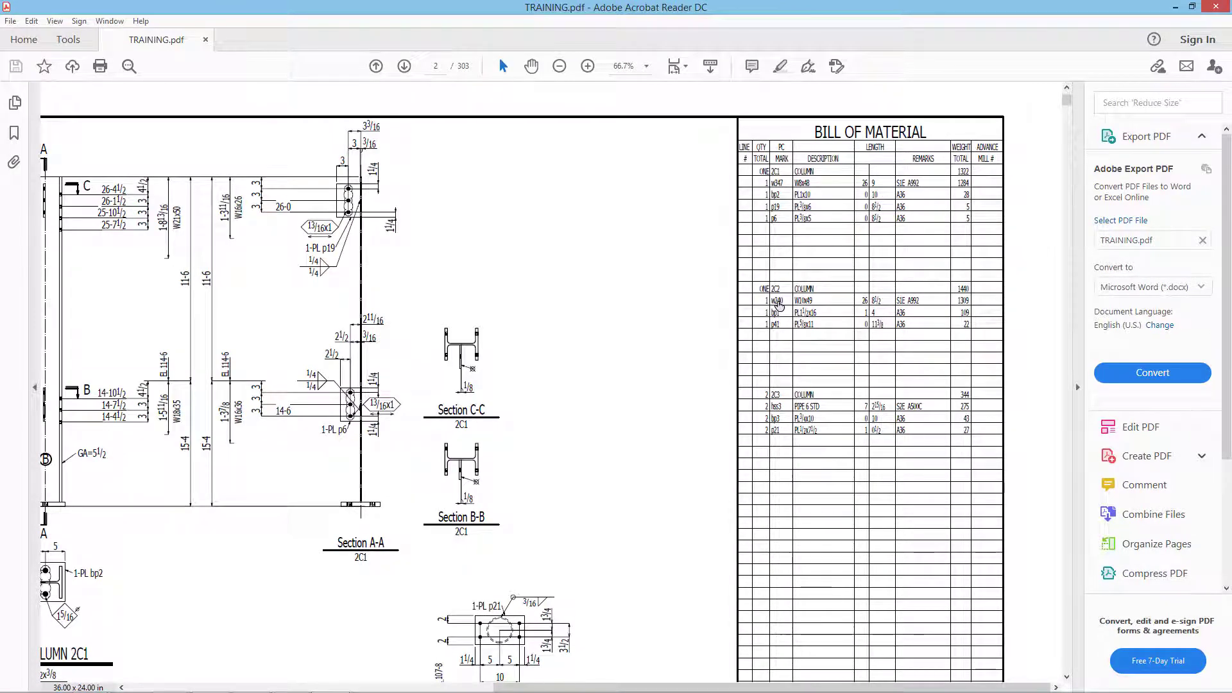
click(778, 301)
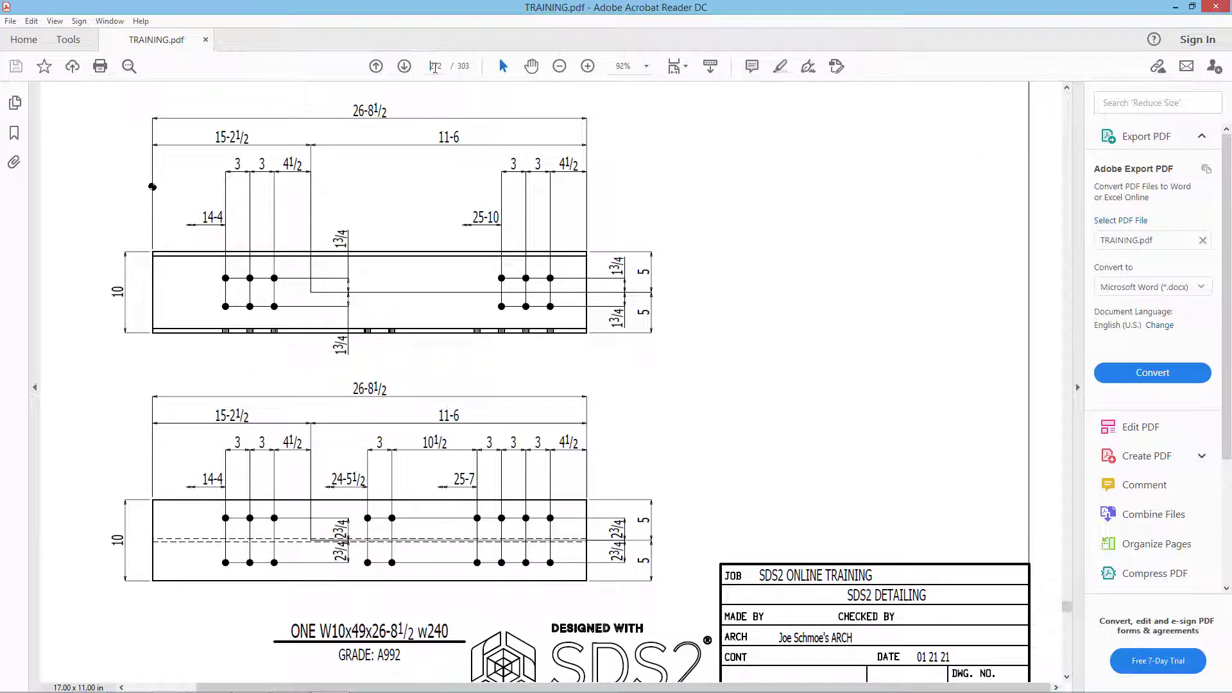
Go to page 300 and follow the beam 5B5 link on the erection plan to examine its detail
click(434, 66)
text(200)
key(Return)
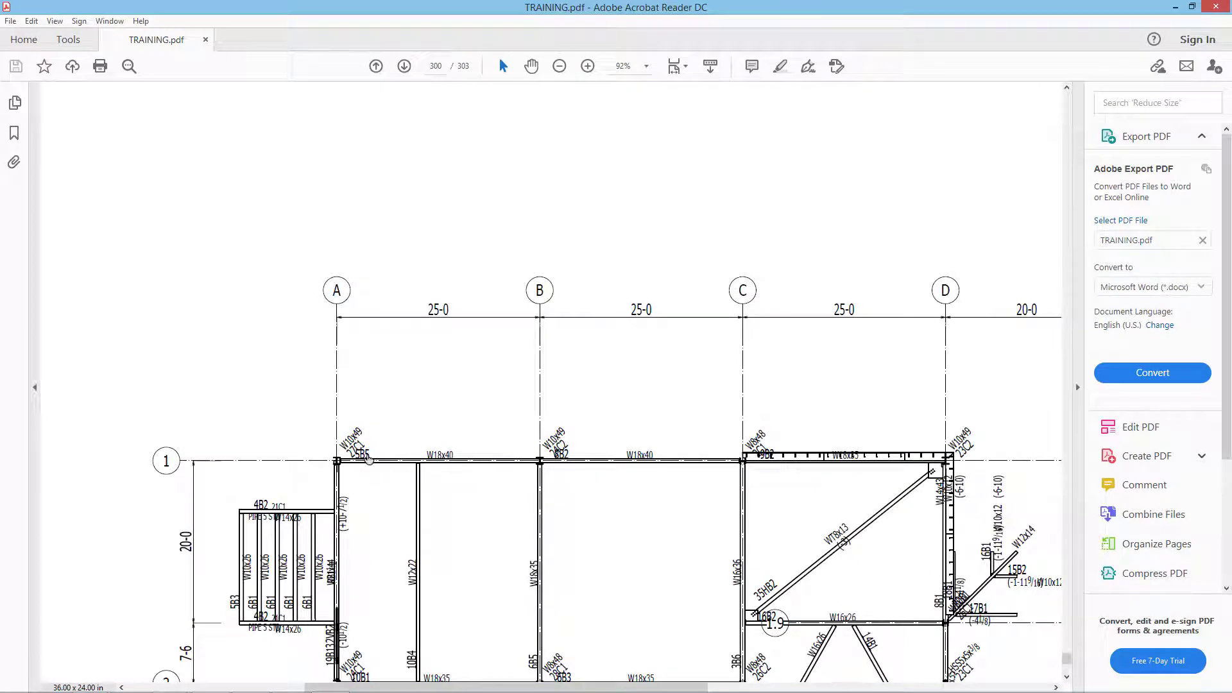
click(367, 455)
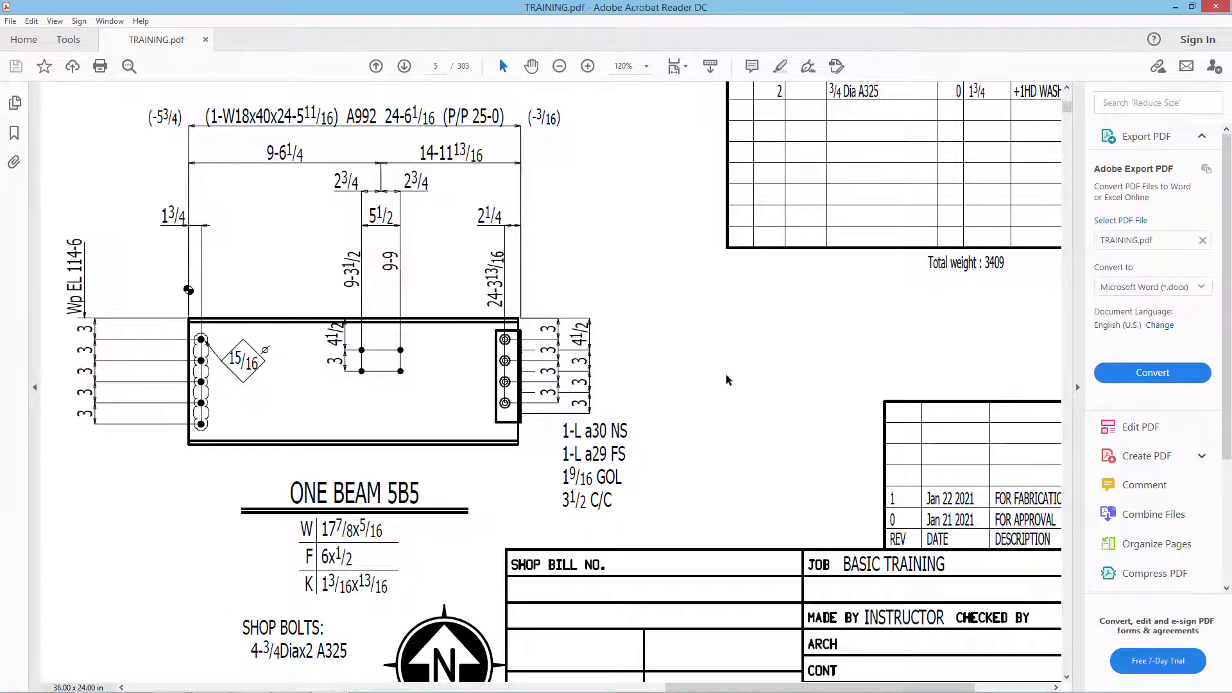
mouse_move(741, 367)
middle_down()
mouse_move(531, 402)
mouse_move(664, 409)
mouse_move(704, 391)
mouse_move(749, 416)
middle_up()
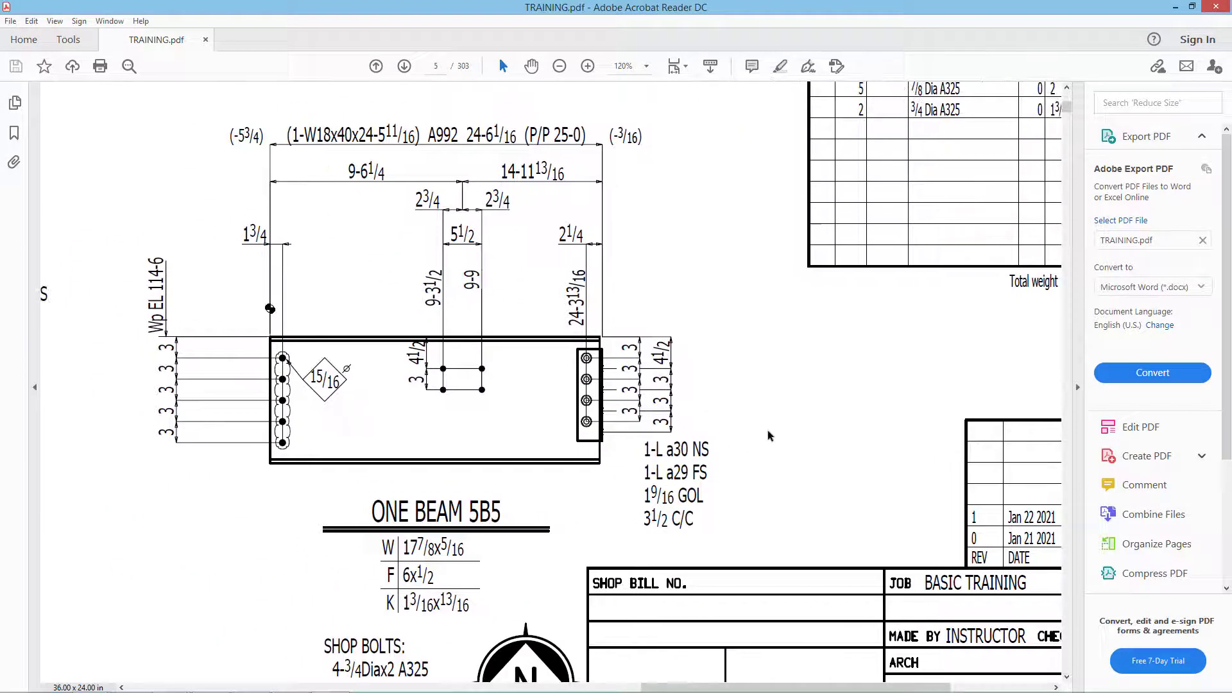
Display the PDF's bookmarks to browse the sheets and their member marks
click(15, 134)
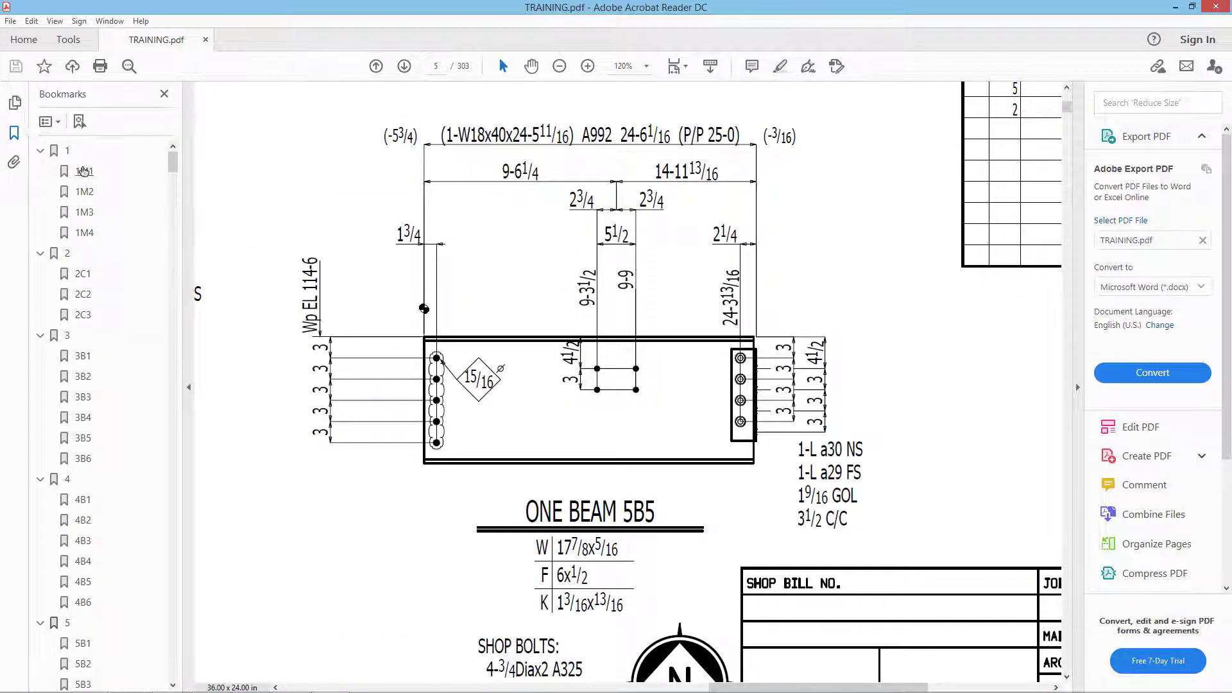